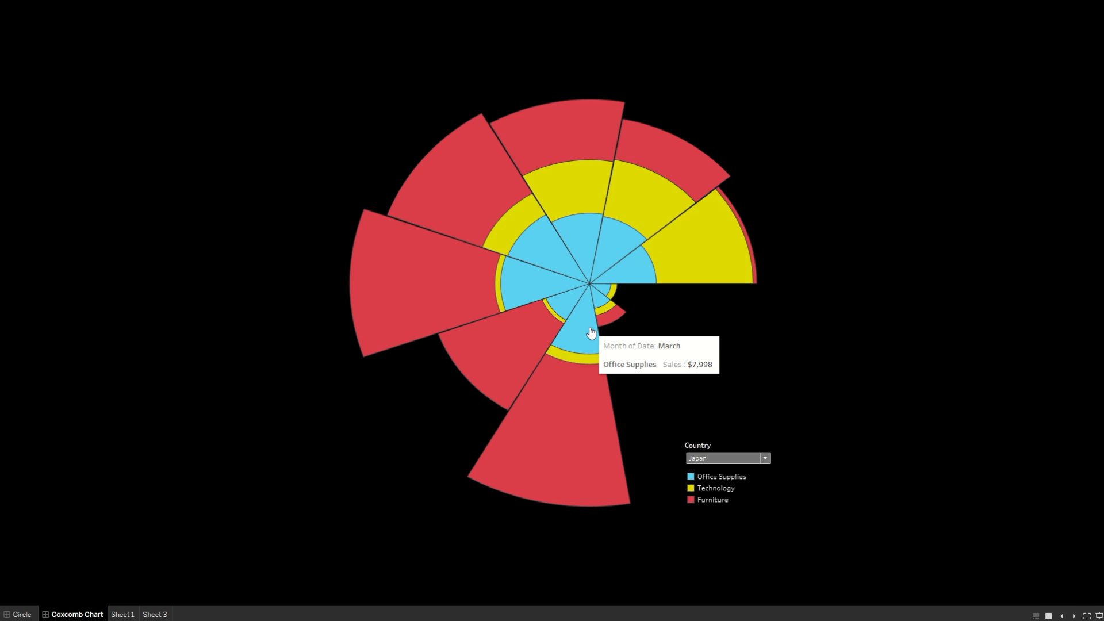
# Inspect the finished coxcomb chart, then the Excel workbook's Migrated Data and Densification sheets.
pyautogui.moveTo(707, 259)
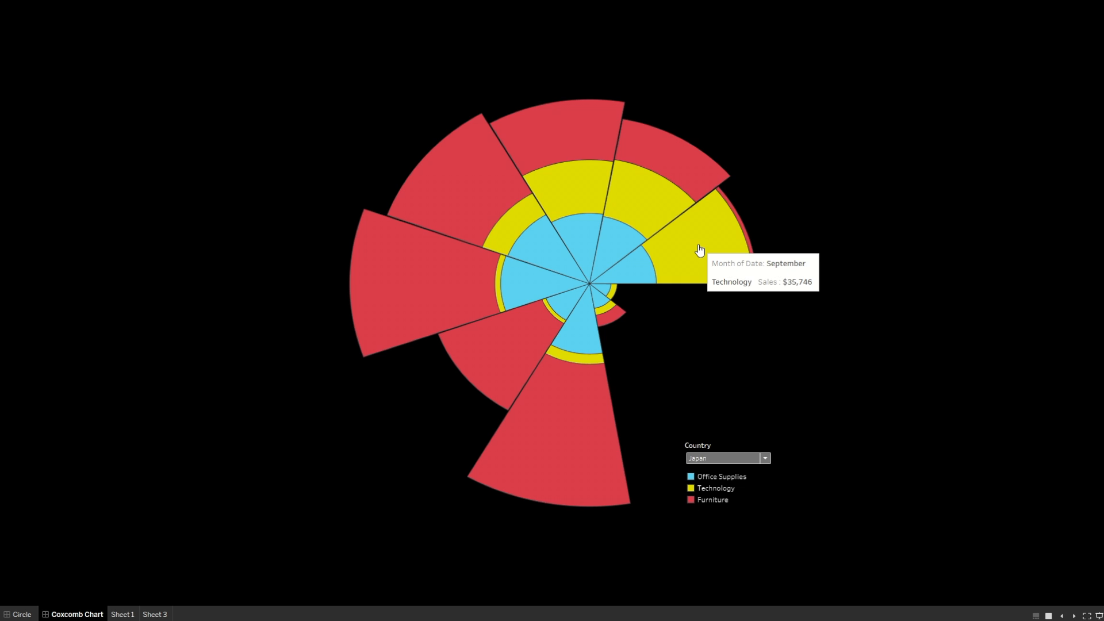
pyautogui.moveTo(599, 169)
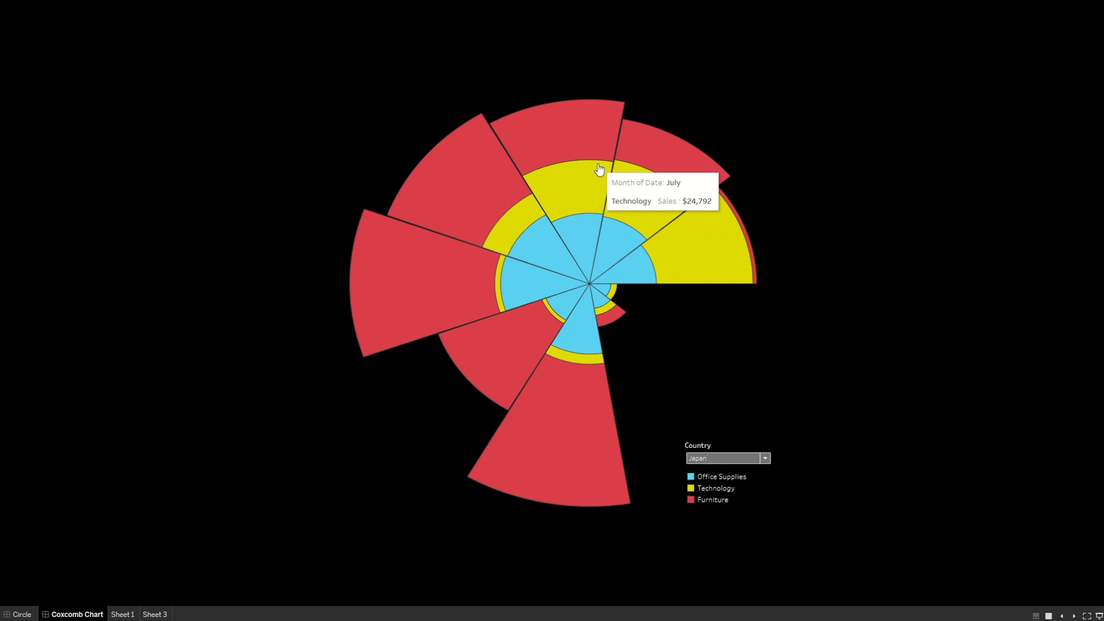
pyautogui.click(21, 614)
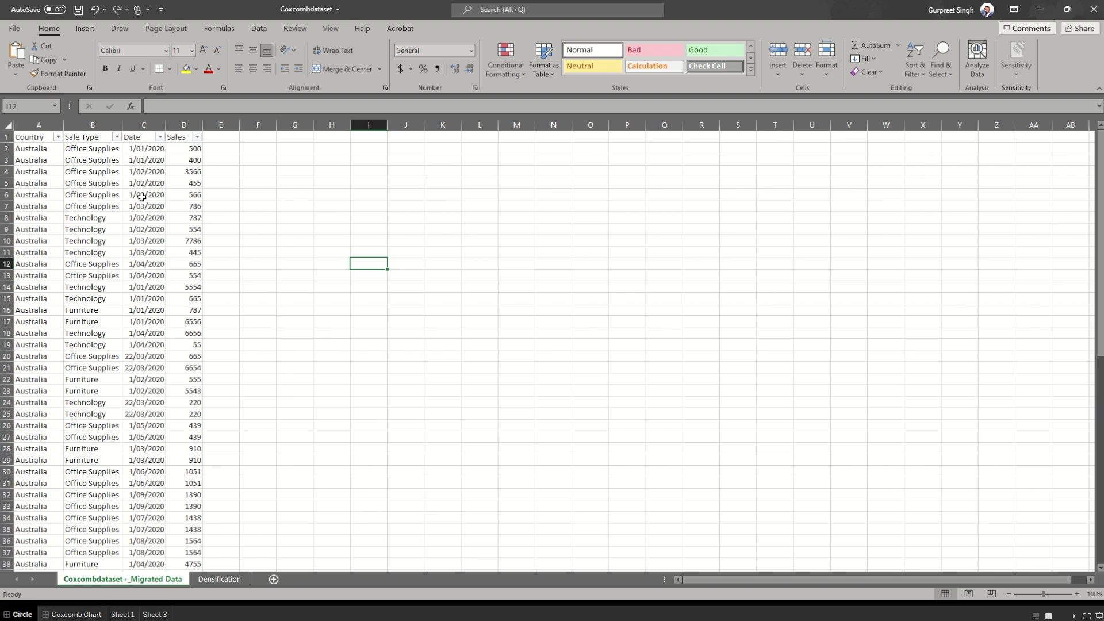
pyautogui.click(220, 581)
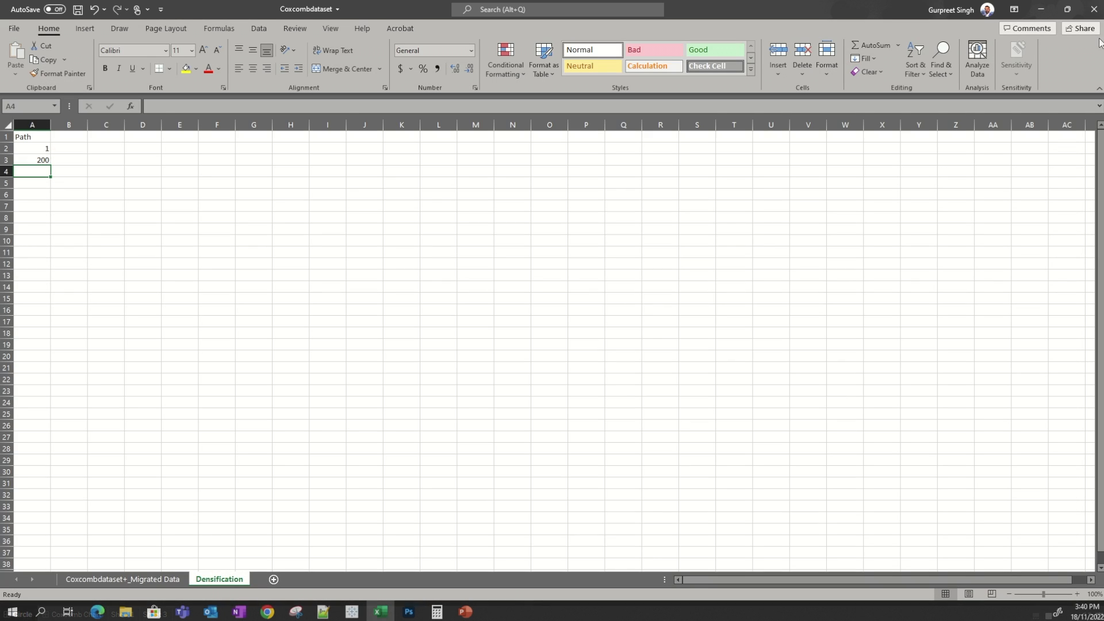
pyautogui.click(146, 578)
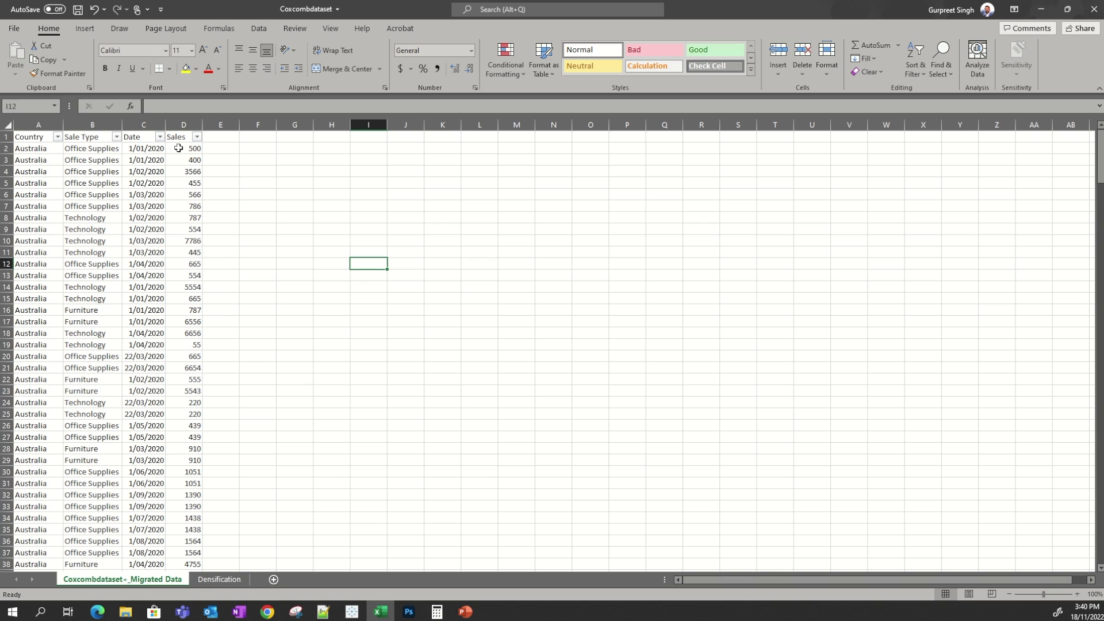
pyautogui.click(1041, 9)
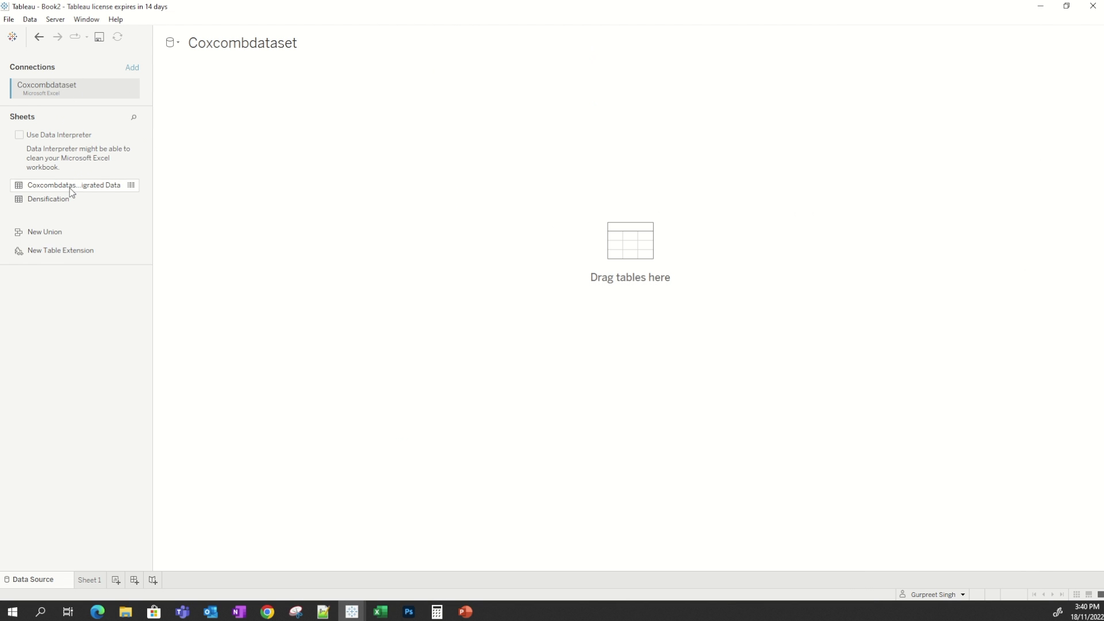
# Add the Coxcombdataset+_Migrated Data table to the data source canvas and open it.
pyautogui.moveTo(71, 191); pyautogui.dragTo(225, 117)
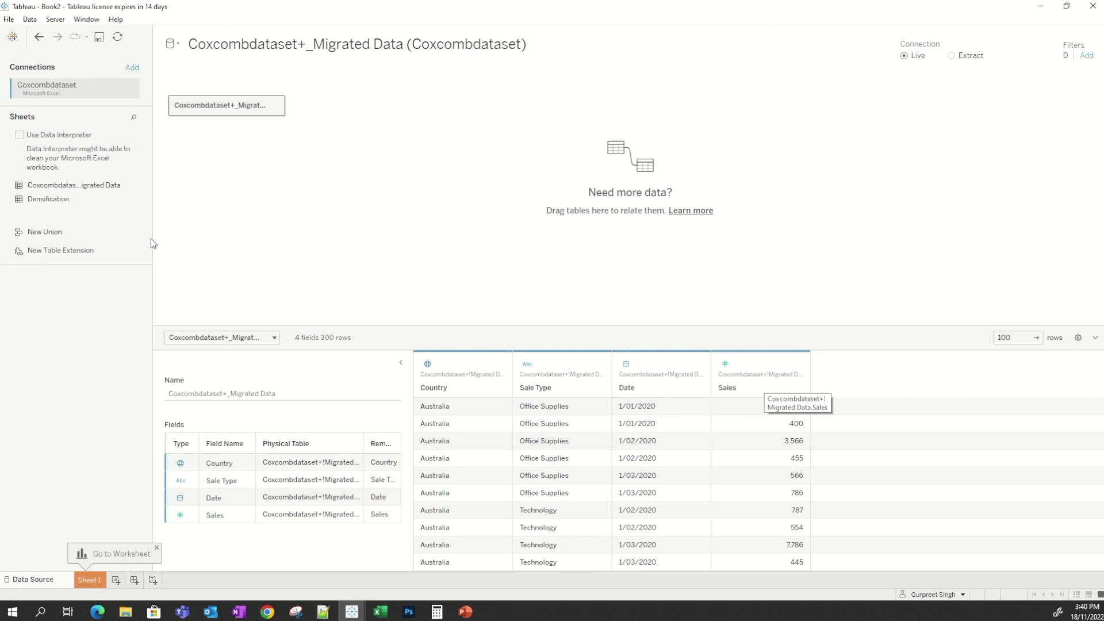
pyautogui.click(278, 106)
pyautogui.click(306, 109)
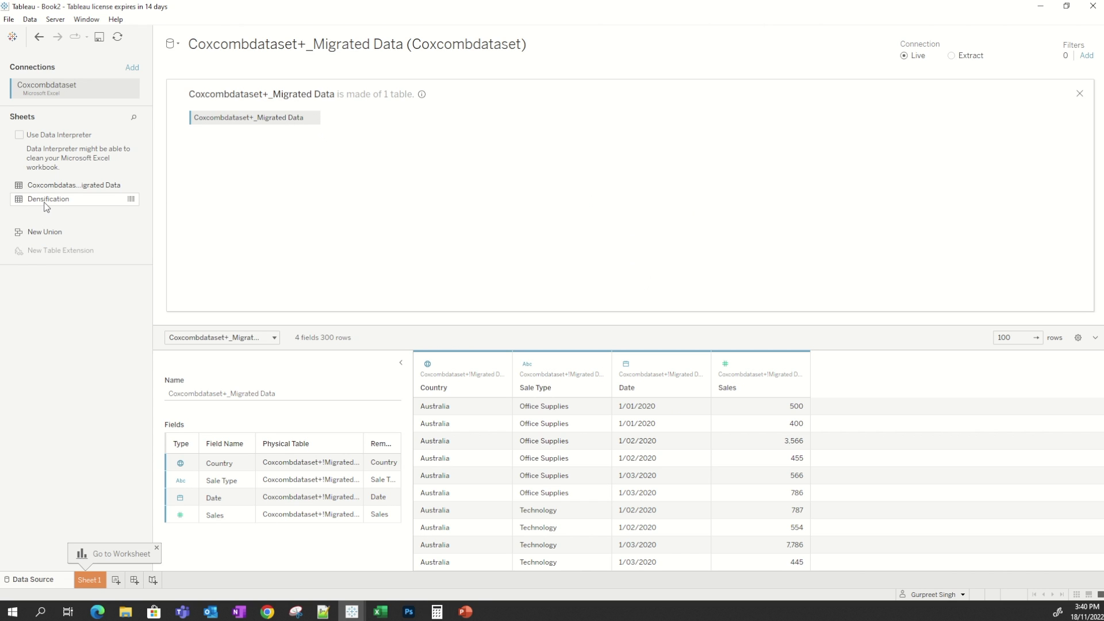
# Check the Densification sheet's Path values in Excel, then join the Densification table to the Migrated Data table.
pyautogui.hotkey('alt', 'Tab')
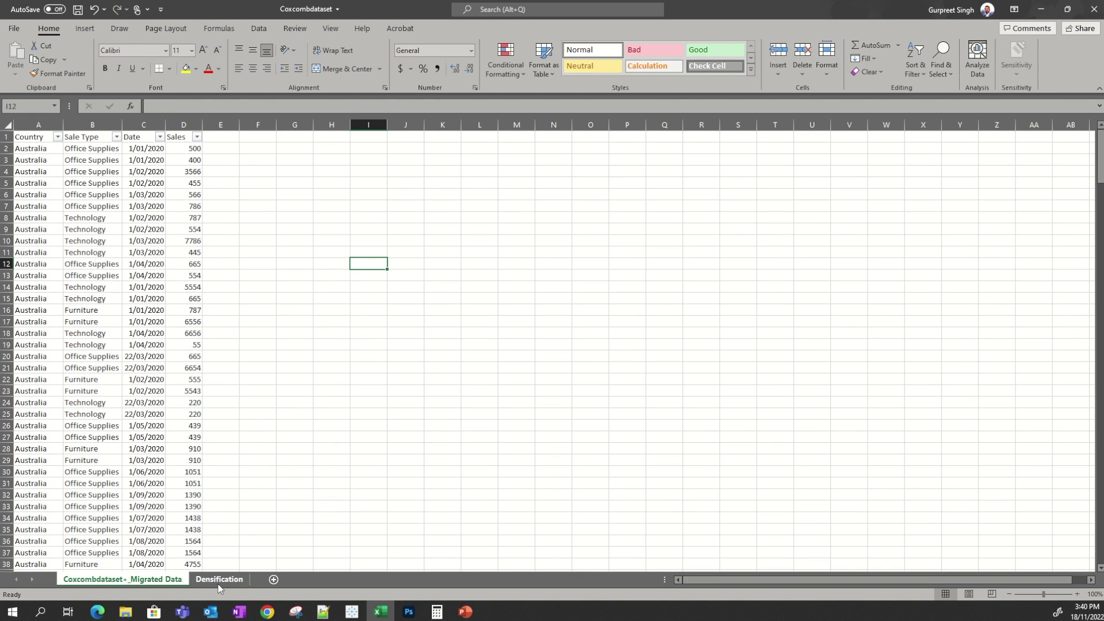
pyautogui.click(219, 580)
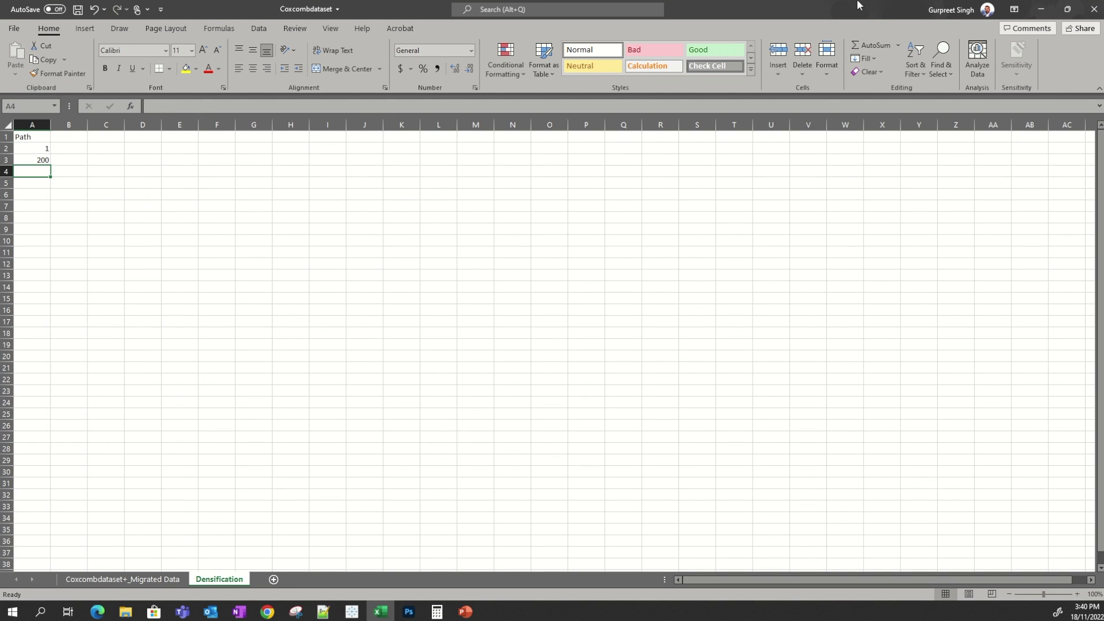
pyautogui.click(1041, 9)
pyautogui.moveTo(42, 206); pyautogui.dragTo(363, 120)
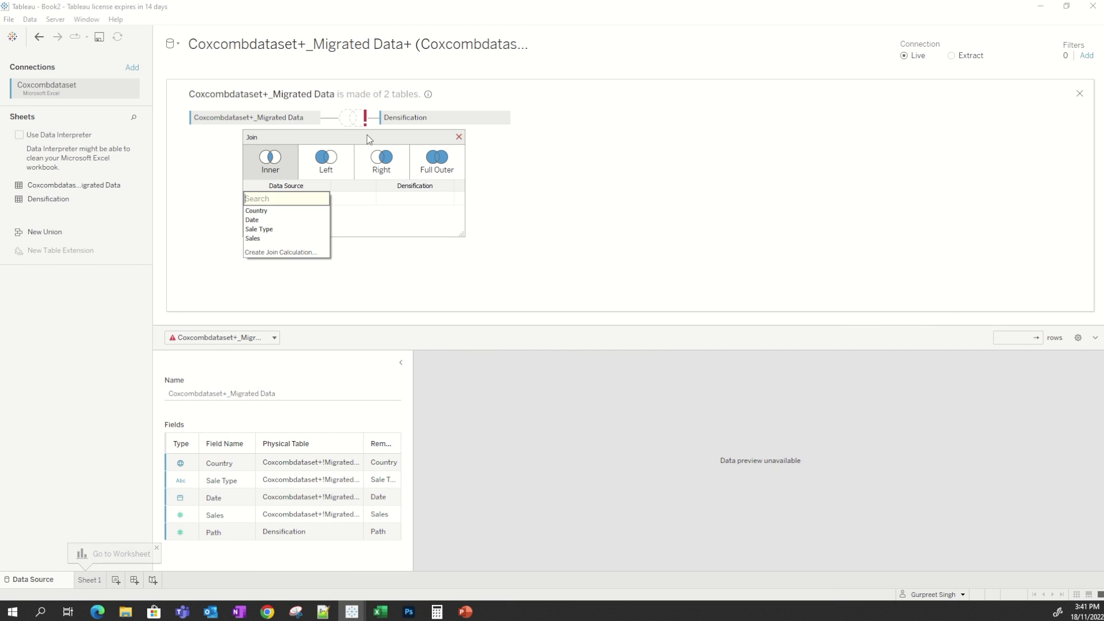
# Set the data source side of the join clause to a join calculation of 1.
pyautogui.click(282, 252)
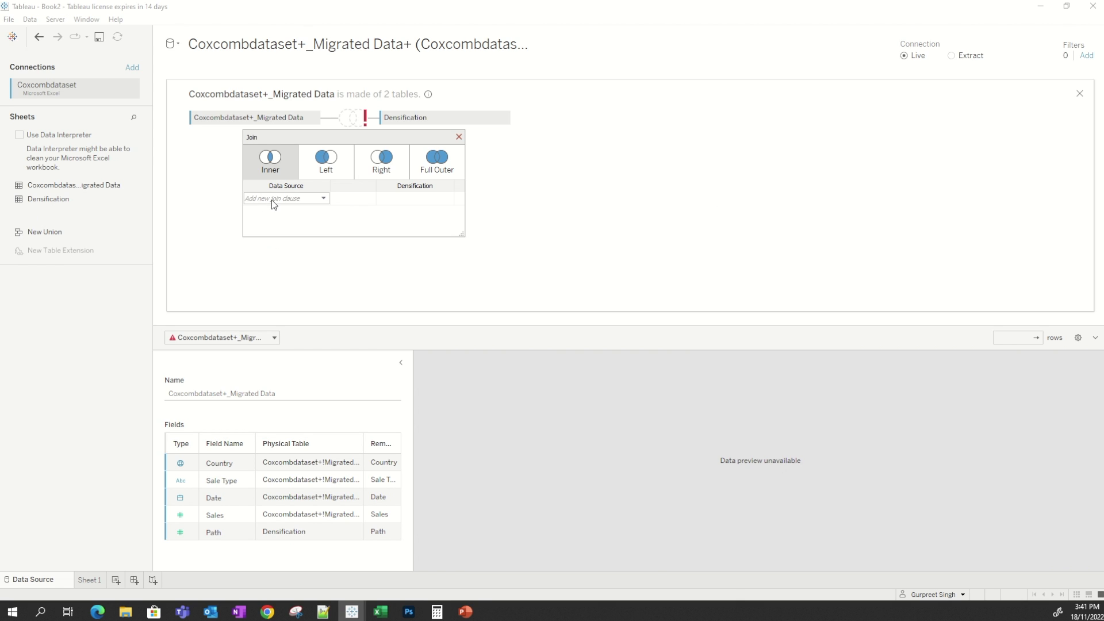
pyautogui.moveTo(772, 180); pyautogui.dragTo(505, 267)
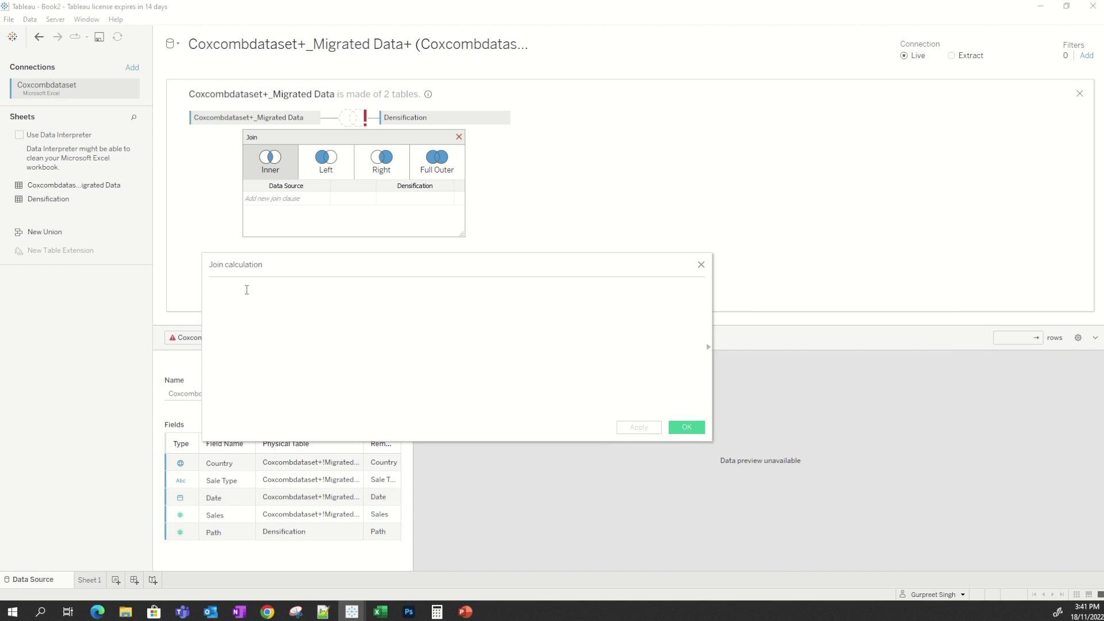
pyautogui.write('1')
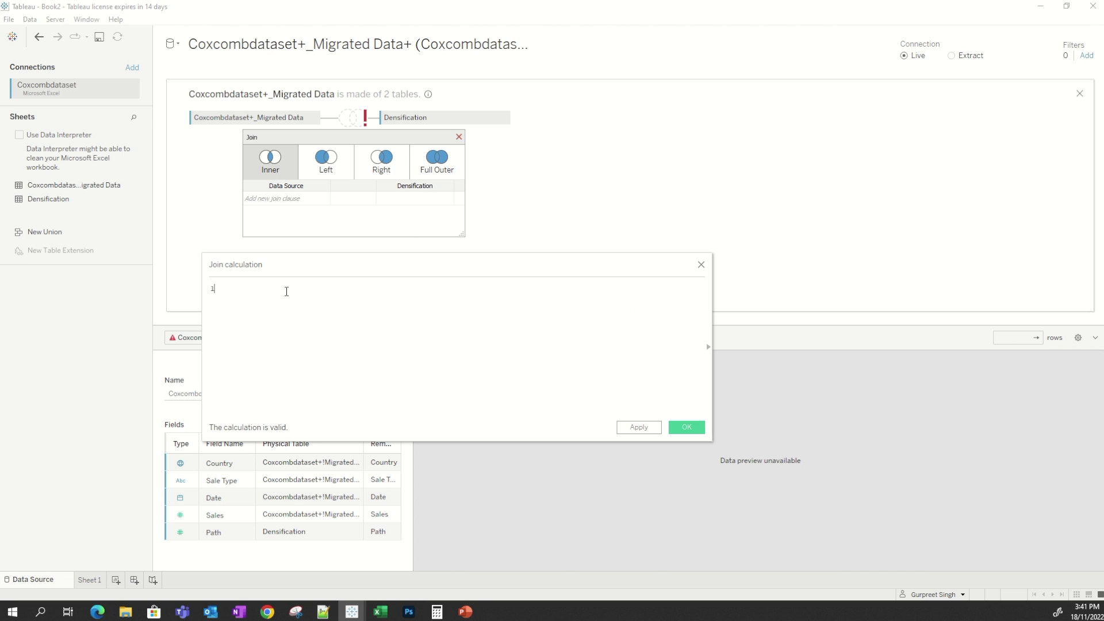
pyautogui.click(686, 427)
# Set the Densification side of the join clause to a join calculation of 1 and close the join dialog.
pyautogui.click(449, 199)
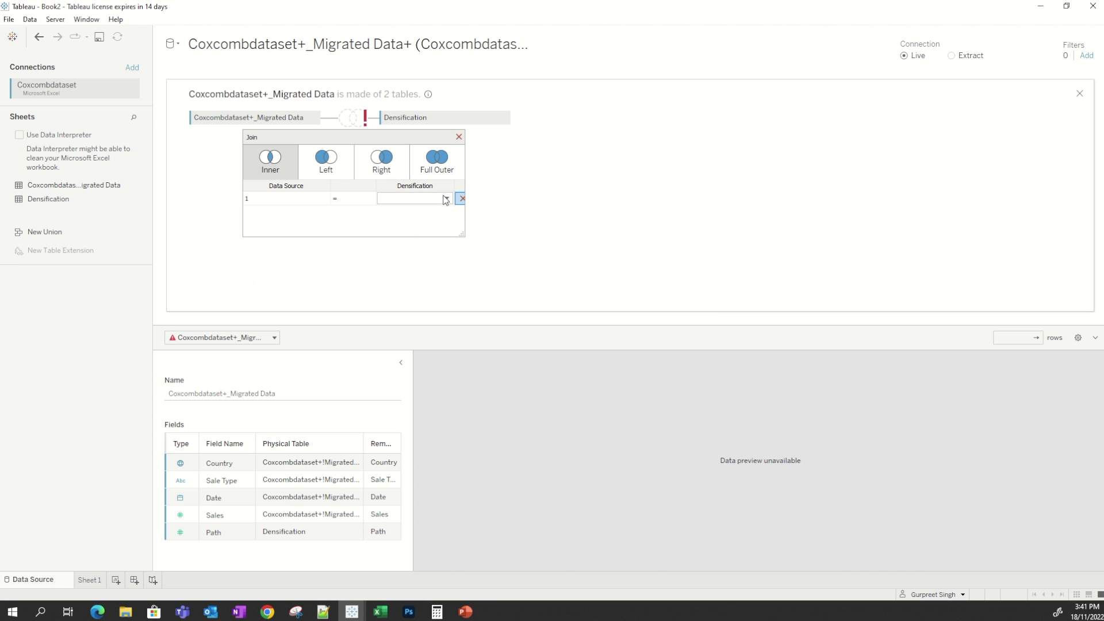
pyautogui.click(448, 198)
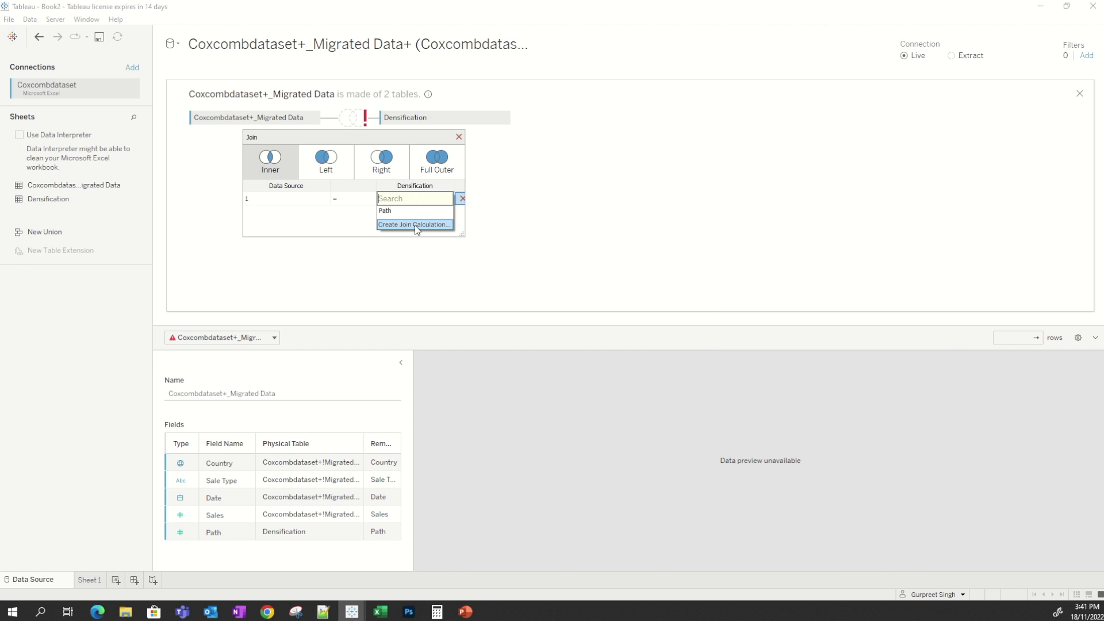
pyautogui.click(415, 226)
pyautogui.write('1')
pyautogui.click(688, 428)
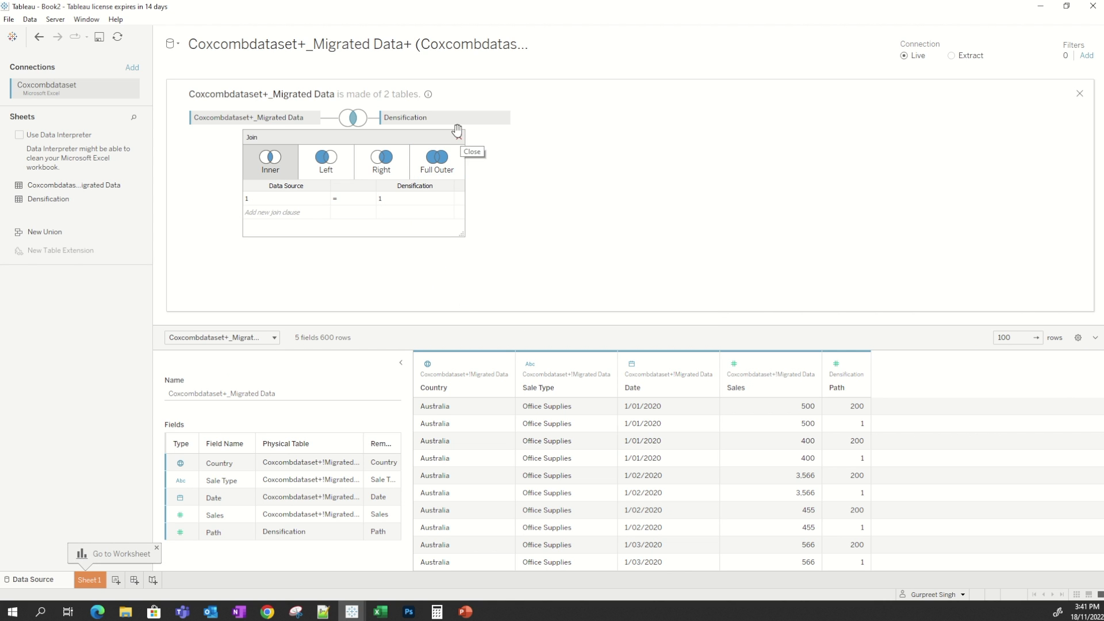
pyautogui.click(459, 137)
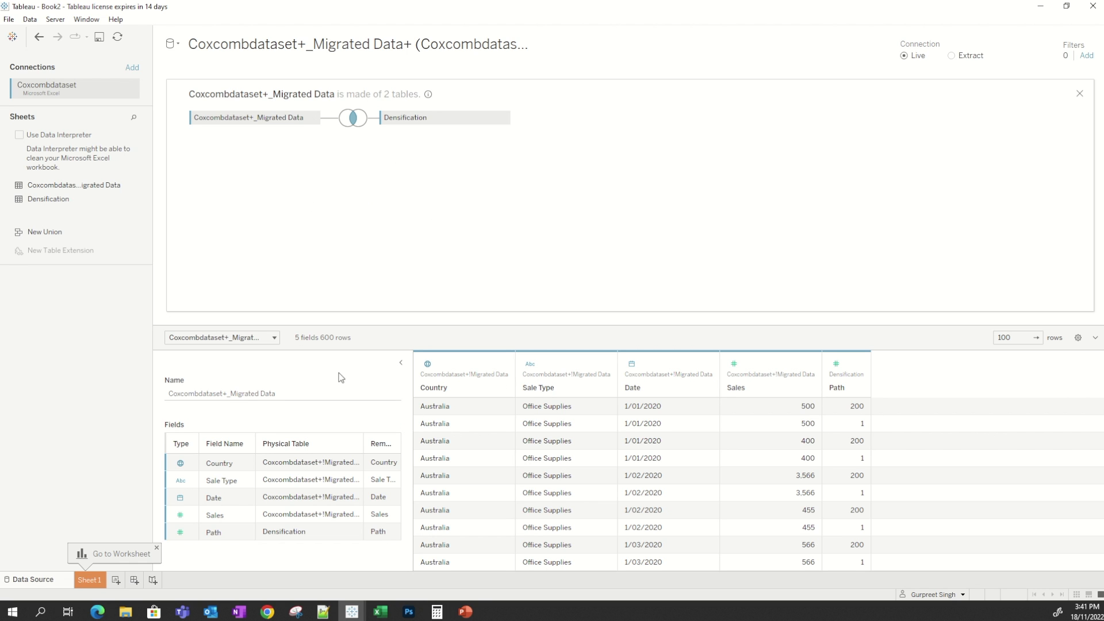
# On Sheet 1, create bins on the Path field with a bin size of 1.
pyautogui.click(90, 581)
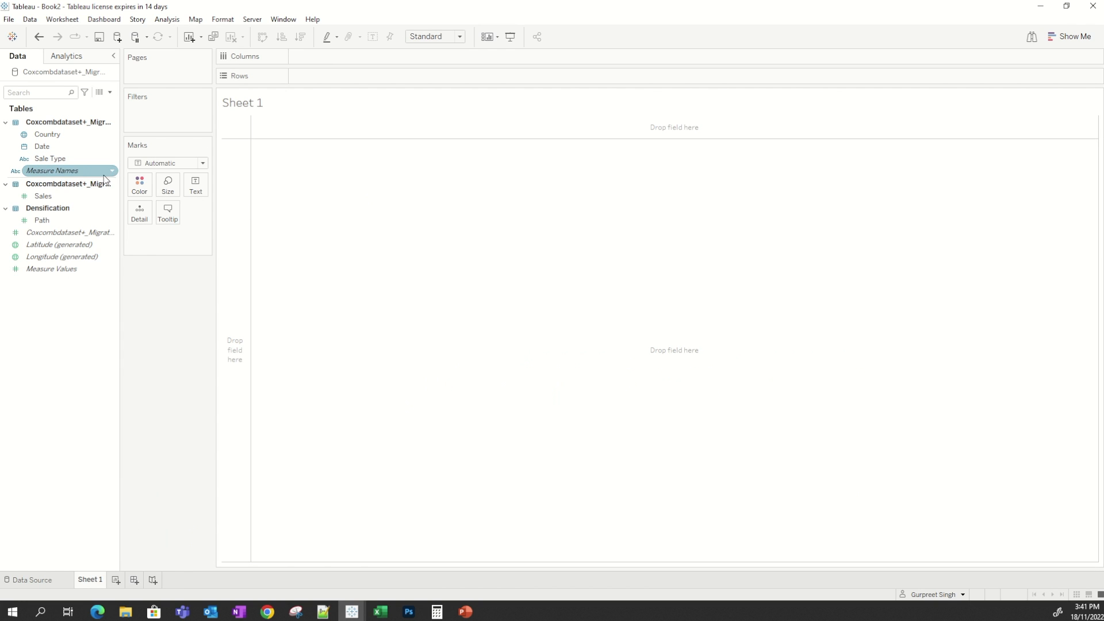
pyautogui.click(74, 218)
pyautogui.rightClick(68, 224)
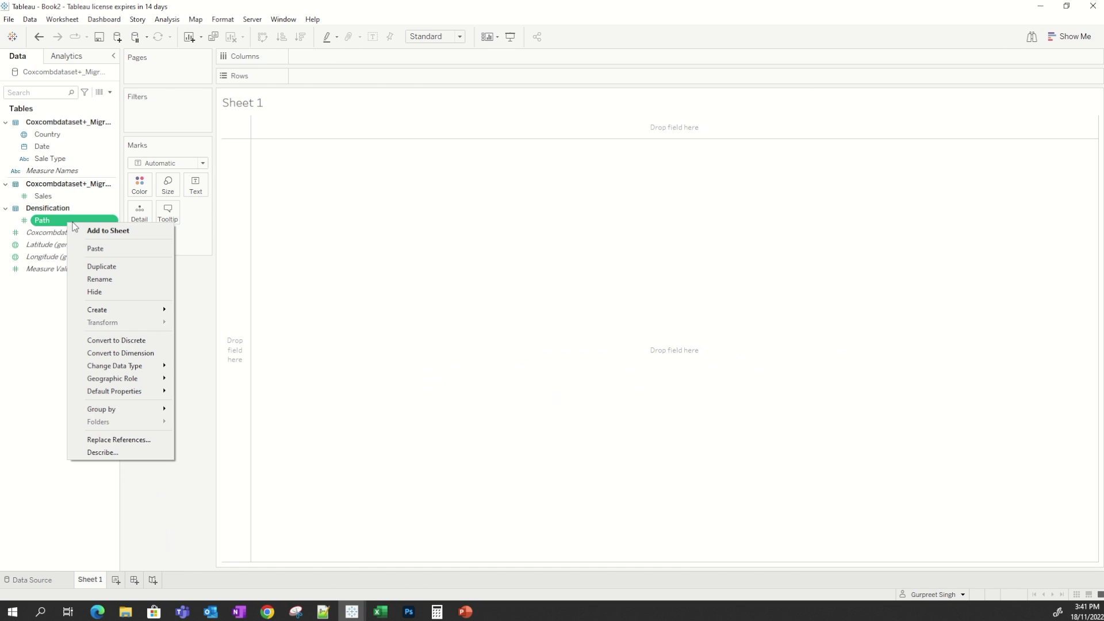
pyautogui.moveTo(122, 311)
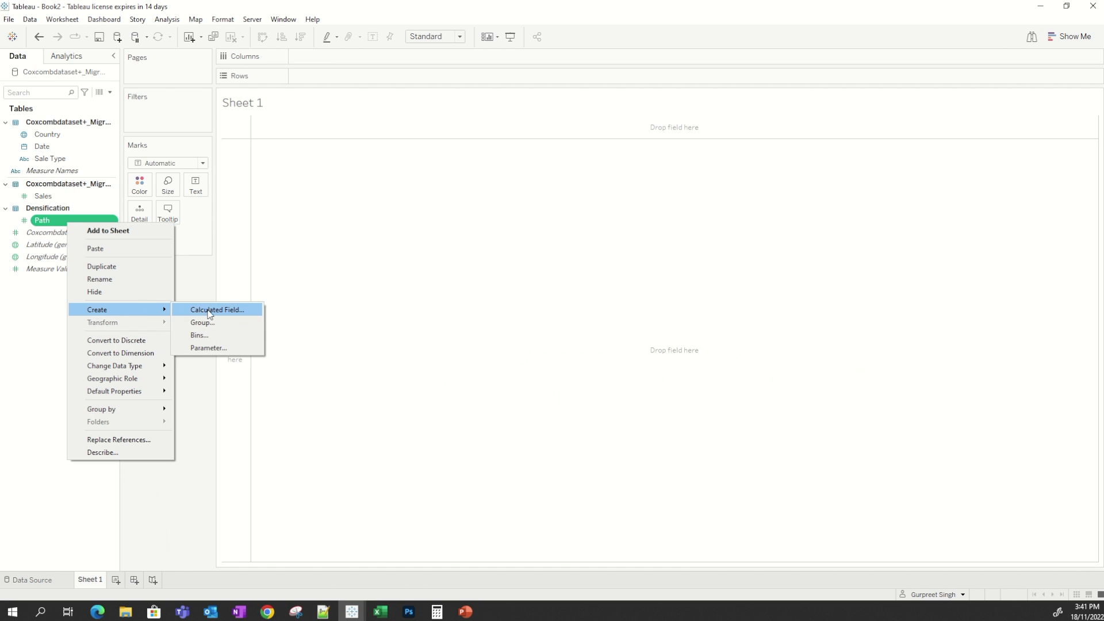
pyautogui.click(220, 336)
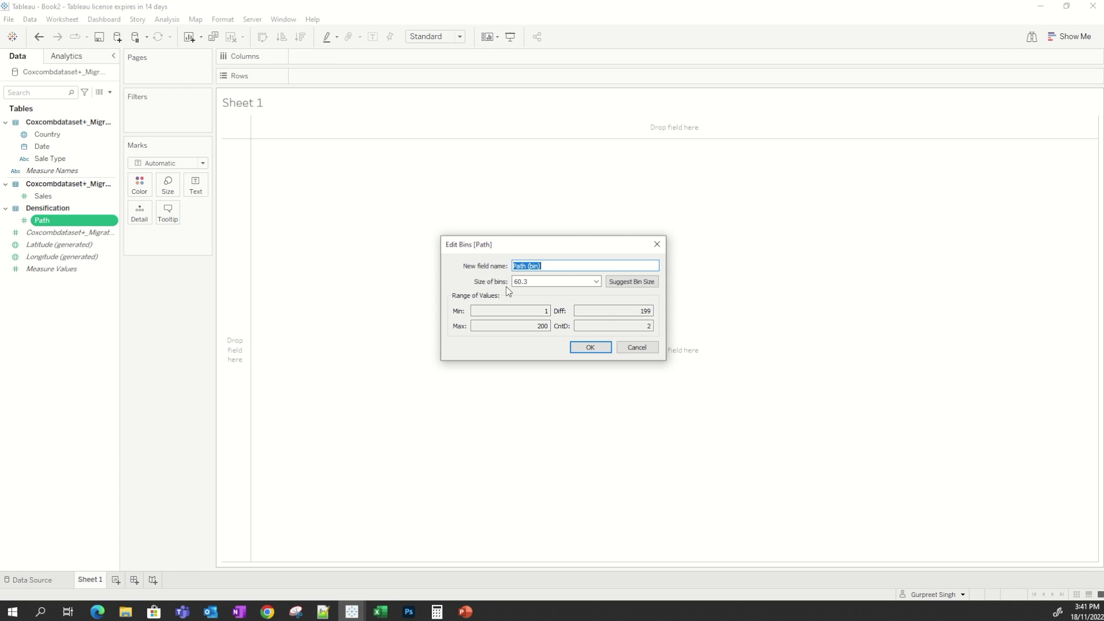
pyautogui.doubleClick(536, 280)
pyautogui.moveTo(536, 280); pyautogui.dragTo(459, 293)
pyautogui.write('1')
pyautogui.click(587, 347)
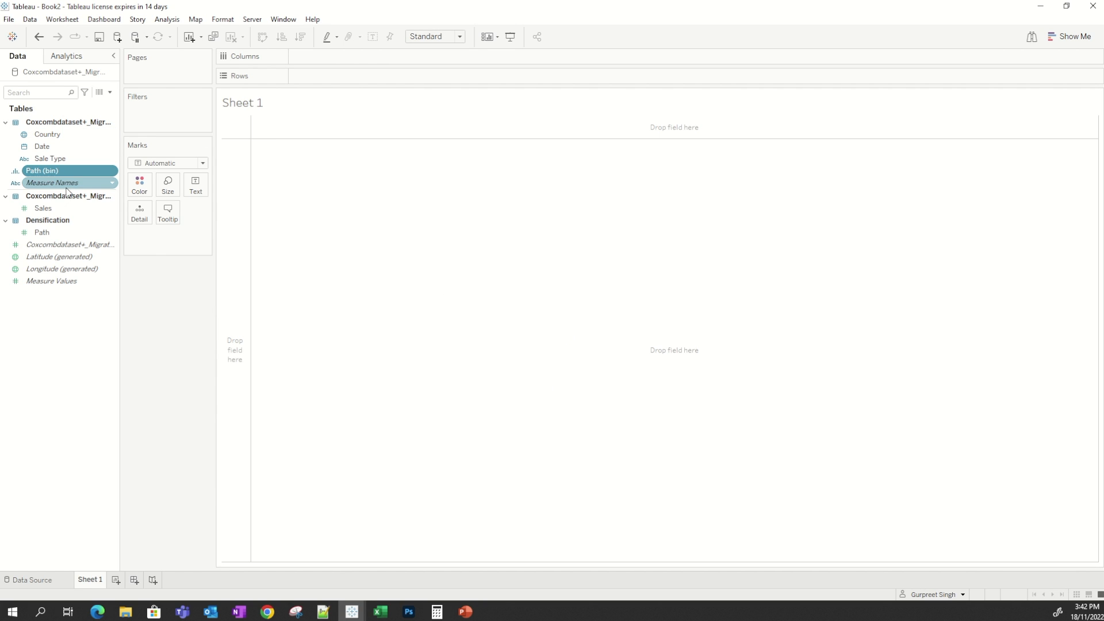
# Paste the copied calculated fields into the data pane and filter the pane to show only calculations.
pyautogui.rightClick(75, 152)
pyautogui.click(112, 173)
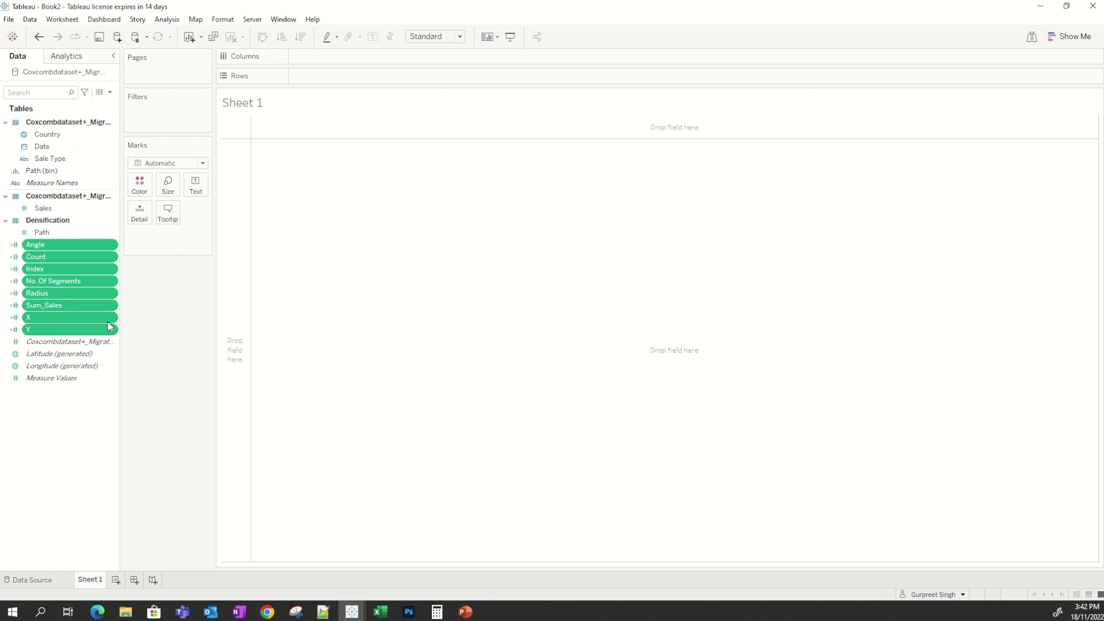
pyautogui.click(86, 93)
pyautogui.click(53, 119)
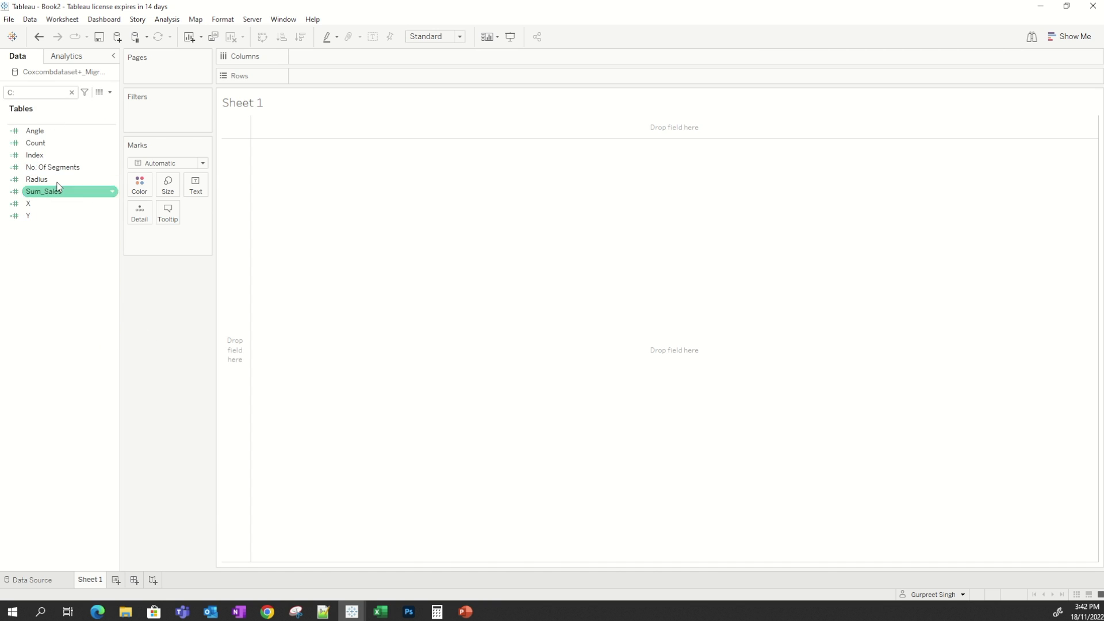
# Open the Index calculated field to review its formula, then close it.
pyautogui.rightClick(76, 155)
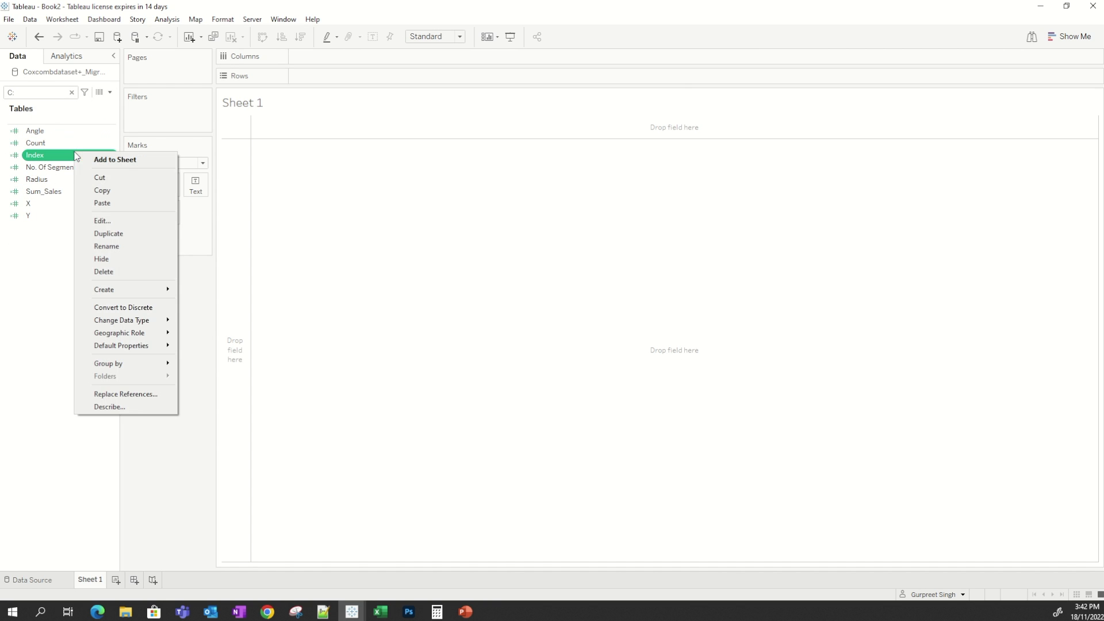
pyautogui.click(111, 219)
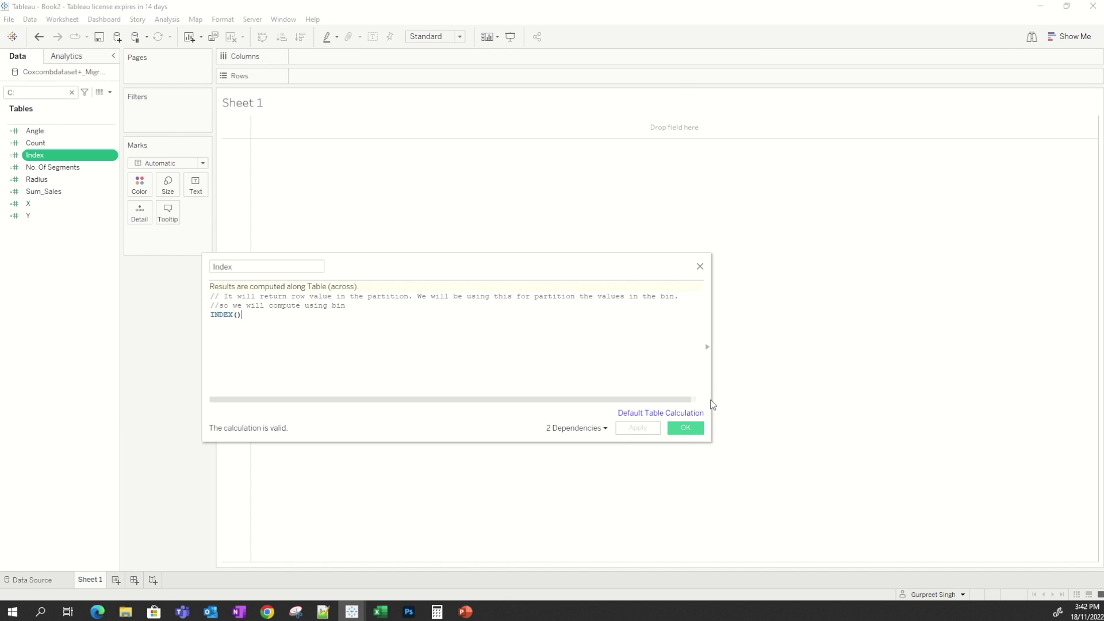
pyautogui.moveTo(712, 396); pyautogui.dragTo(845, 397)
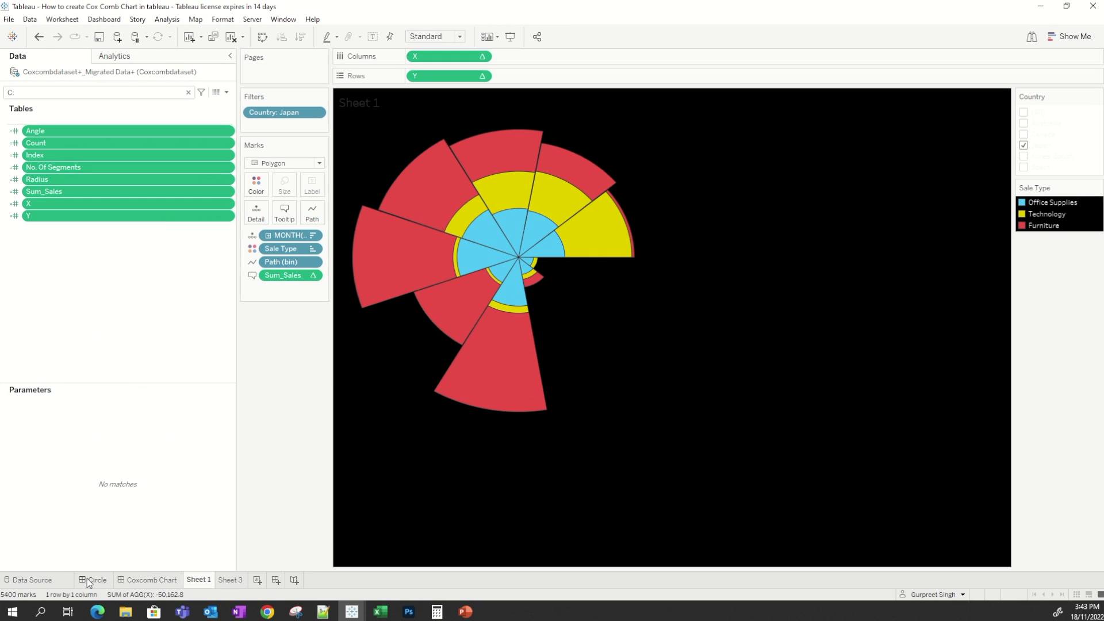
pyautogui.click(92, 580)
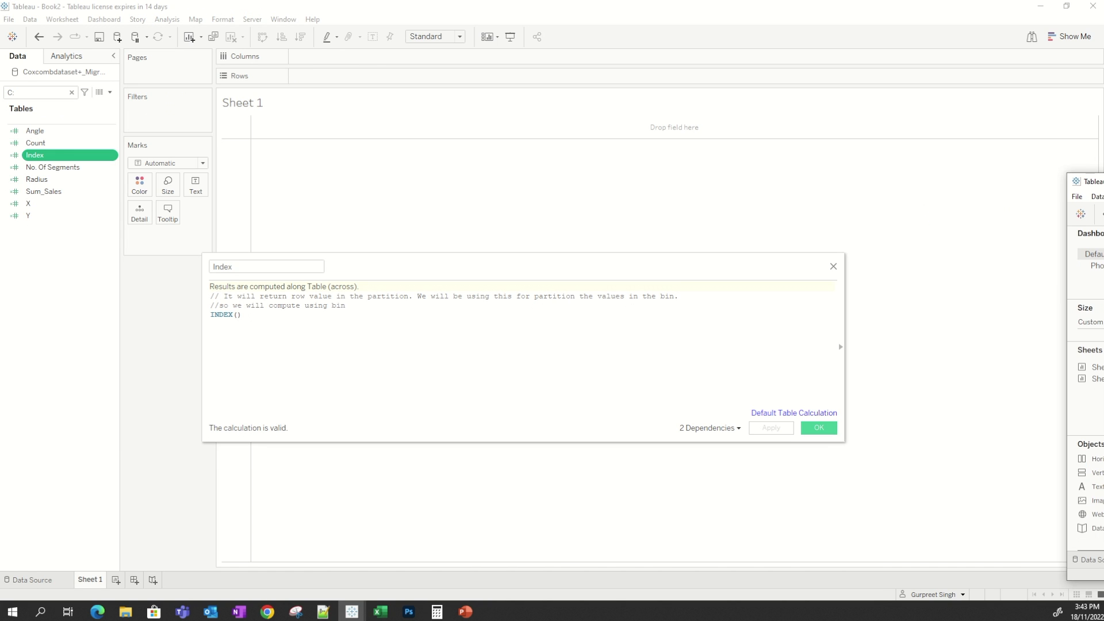
pyautogui.click(820, 428)
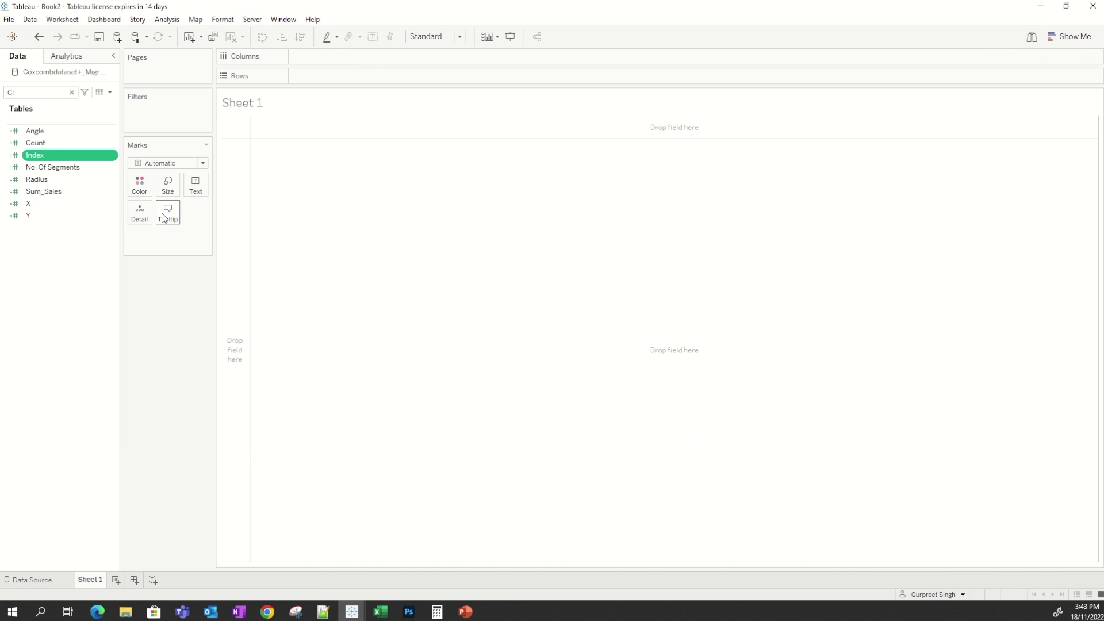
# Open the Count calculated field to review its formula, then close it.
pyautogui.click(30, 144)
pyautogui.rightClick(30, 147)
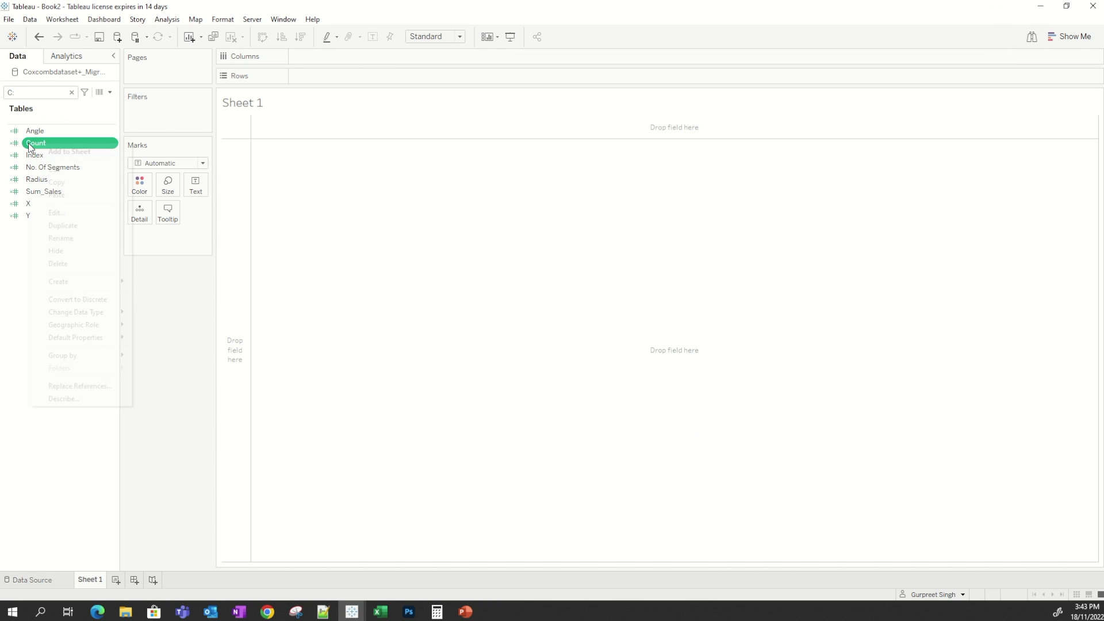
pyautogui.click(56, 213)
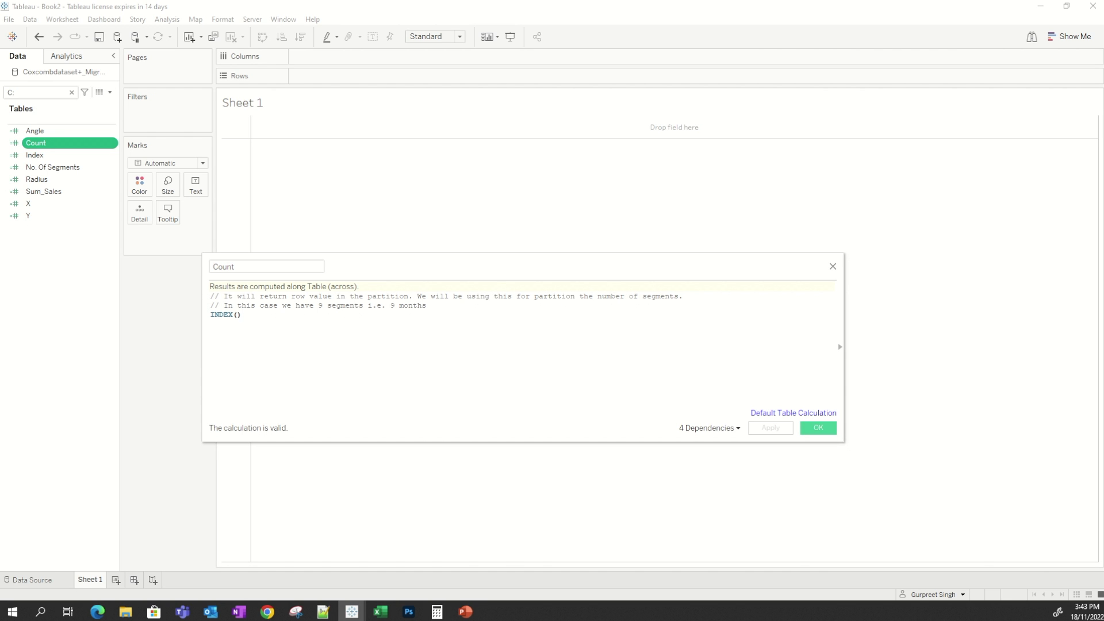
pyautogui.moveTo(1103, 79); pyautogui.dragTo(538, 0)
pyautogui.click(817, 427)
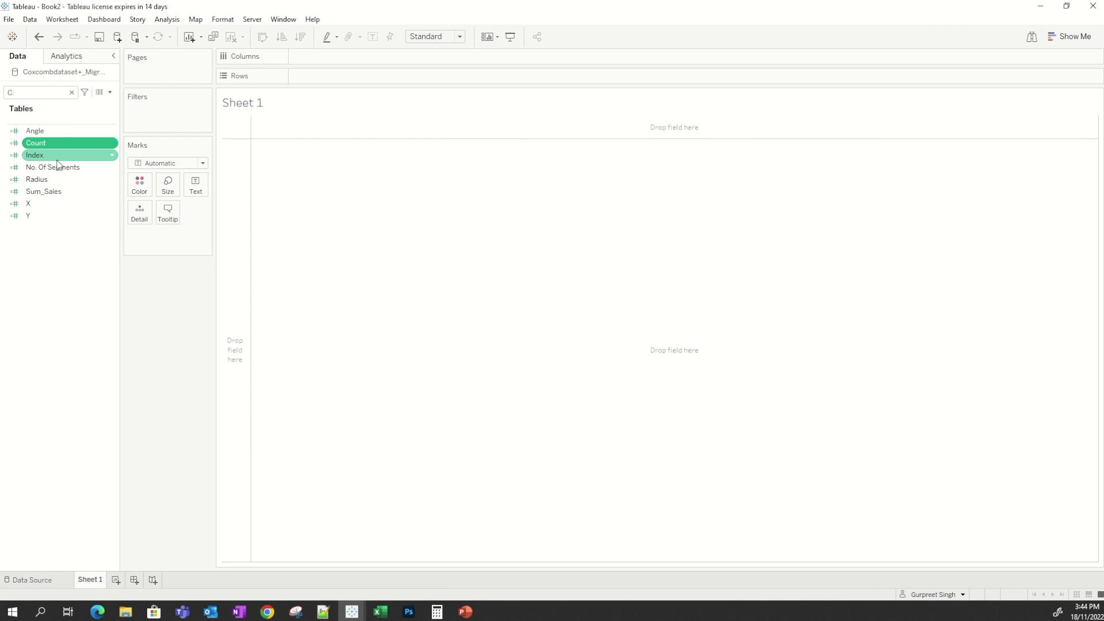
# Set the No. Of Segments field's default table calculation to compute using Date at the Month of Date level, and save it.
pyautogui.click(80, 170)
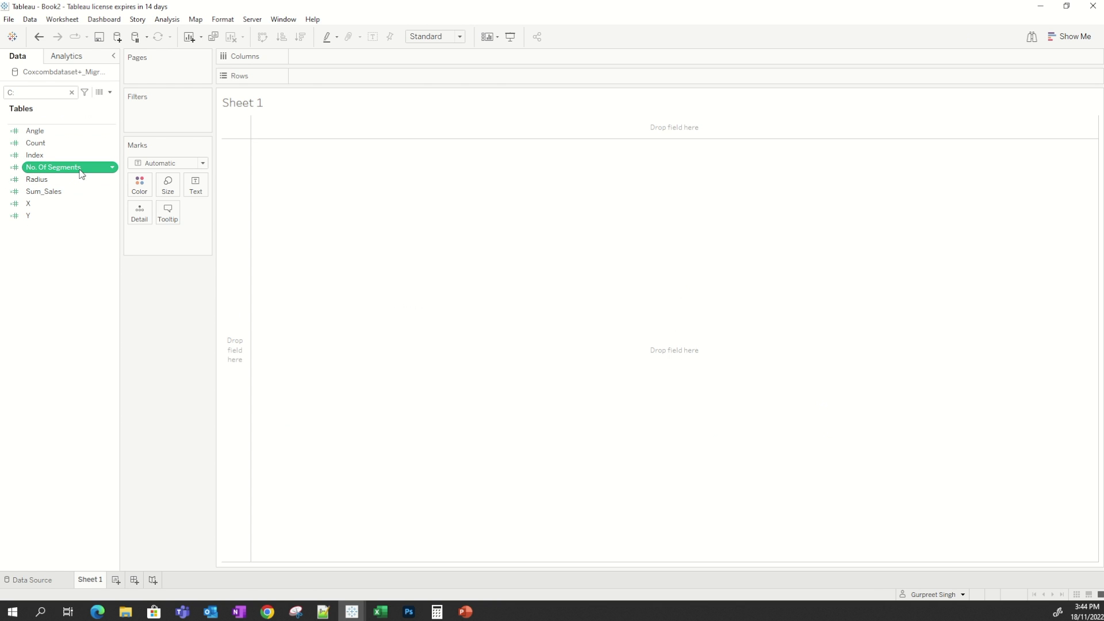
pyautogui.rightClick(81, 174)
pyautogui.click(115, 237)
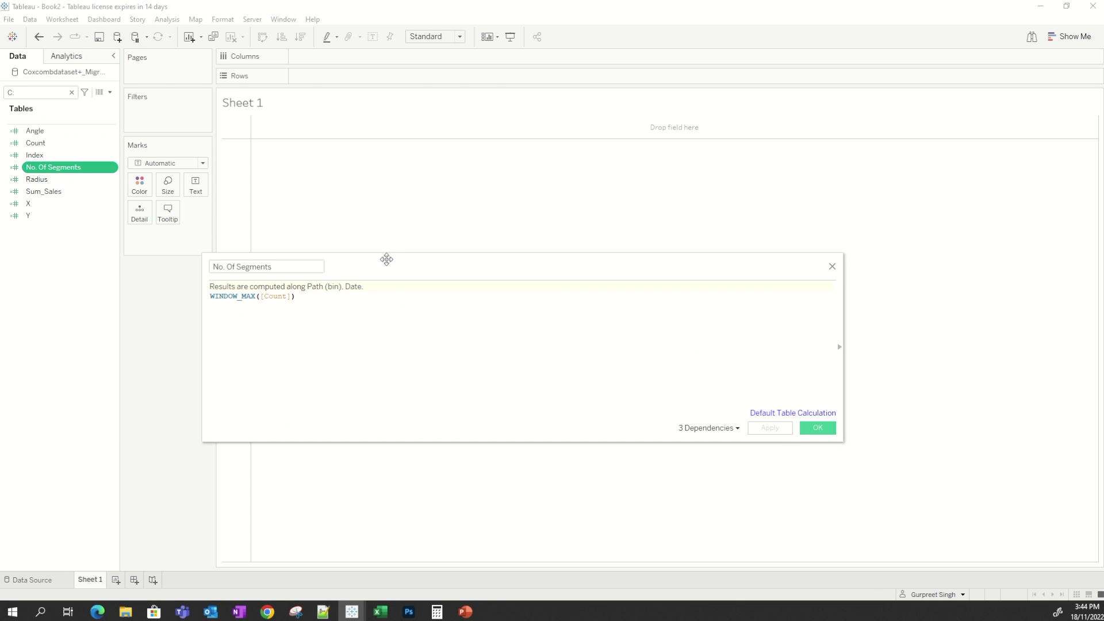
pyautogui.moveTo(393, 266); pyautogui.dragTo(507, 150)
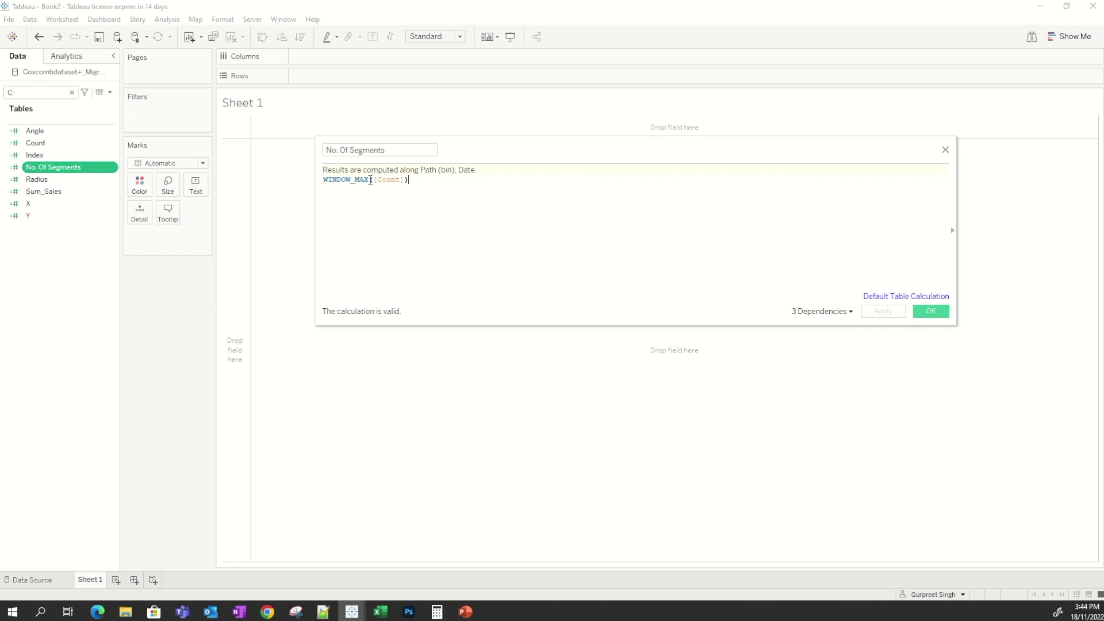
pyautogui.moveTo(369, 180); pyautogui.dragTo(322, 180)
pyautogui.moveTo(407, 180); pyautogui.dragTo(373, 180)
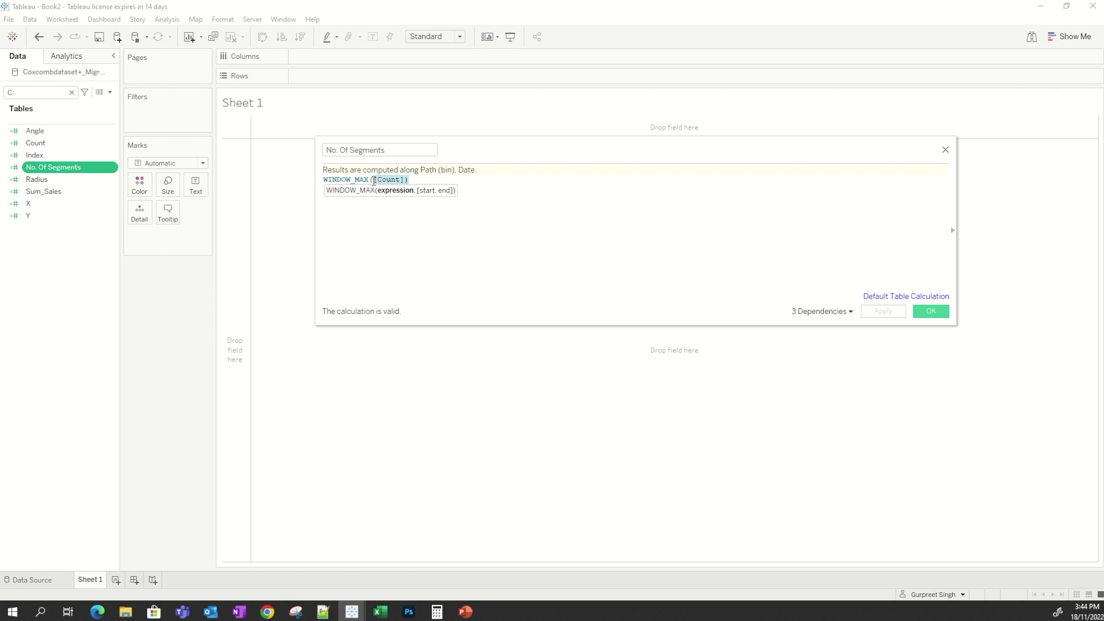
pyautogui.click(906, 298)
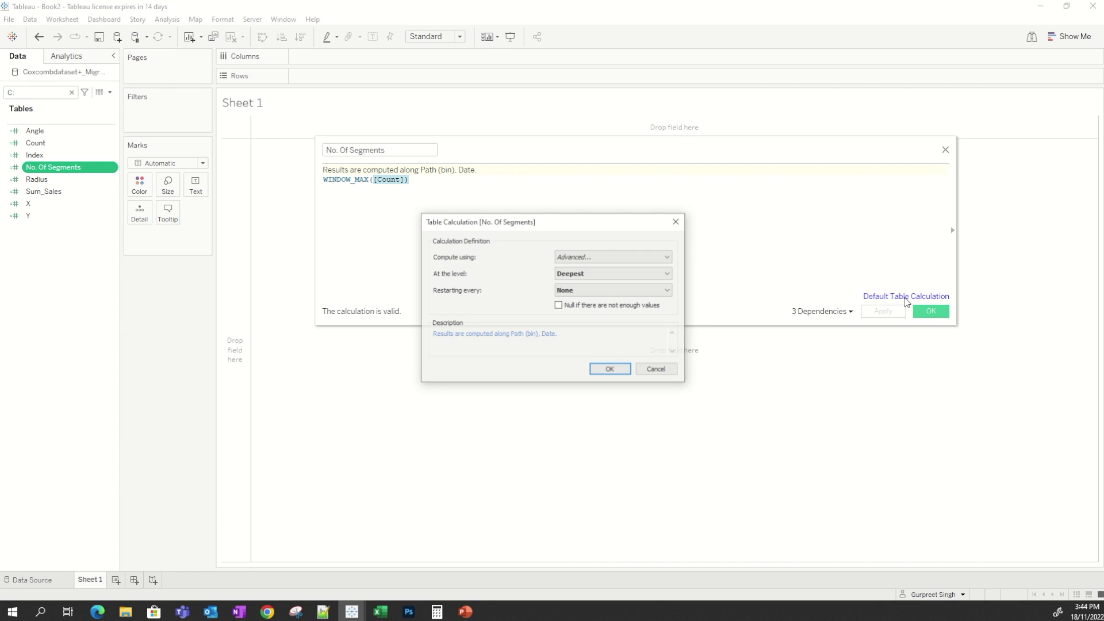
pyautogui.click(585, 256)
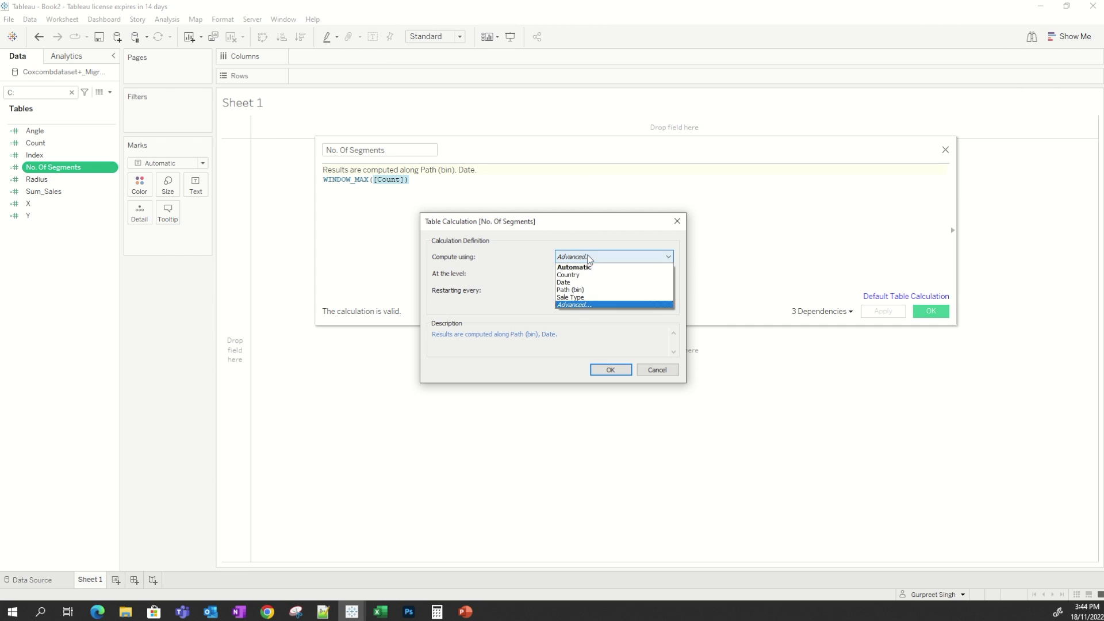
pyautogui.click(586, 283)
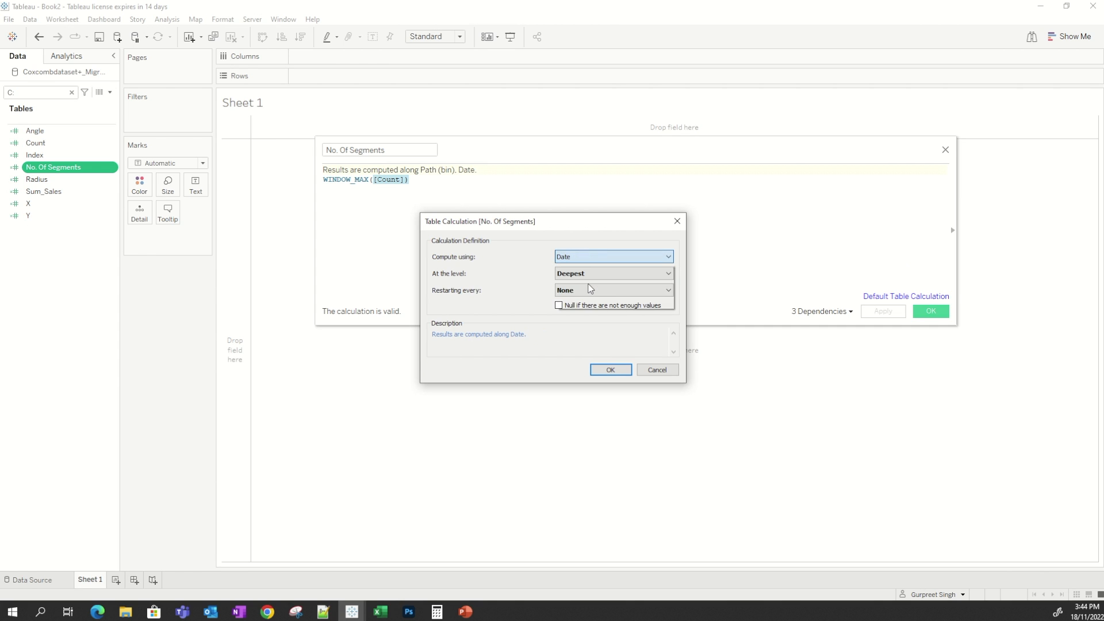
pyautogui.click(599, 274)
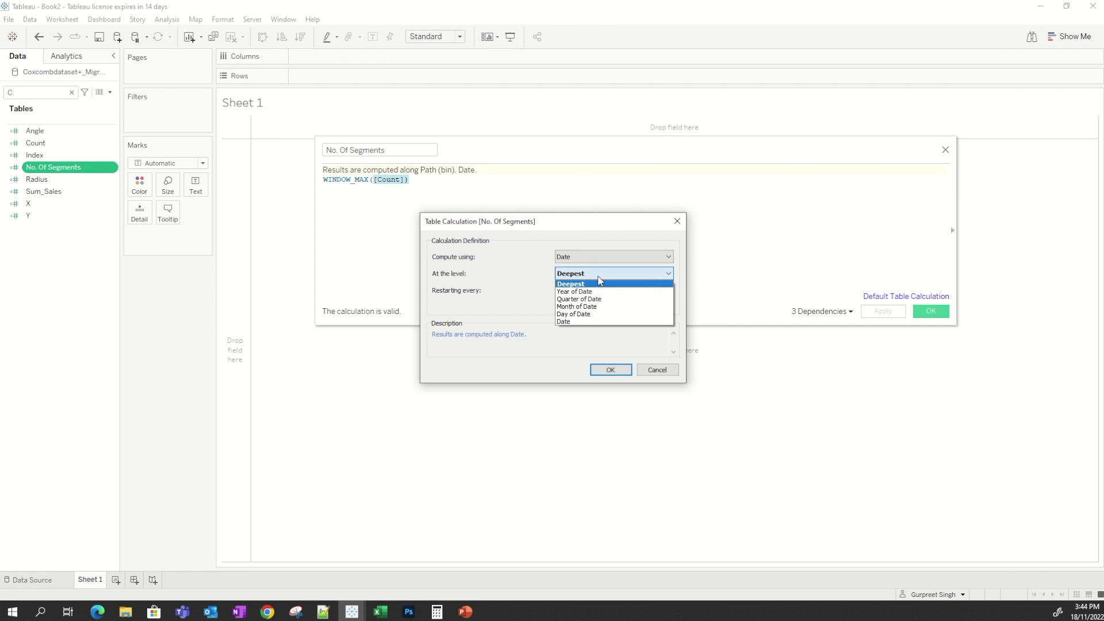
pyautogui.click(591, 309)
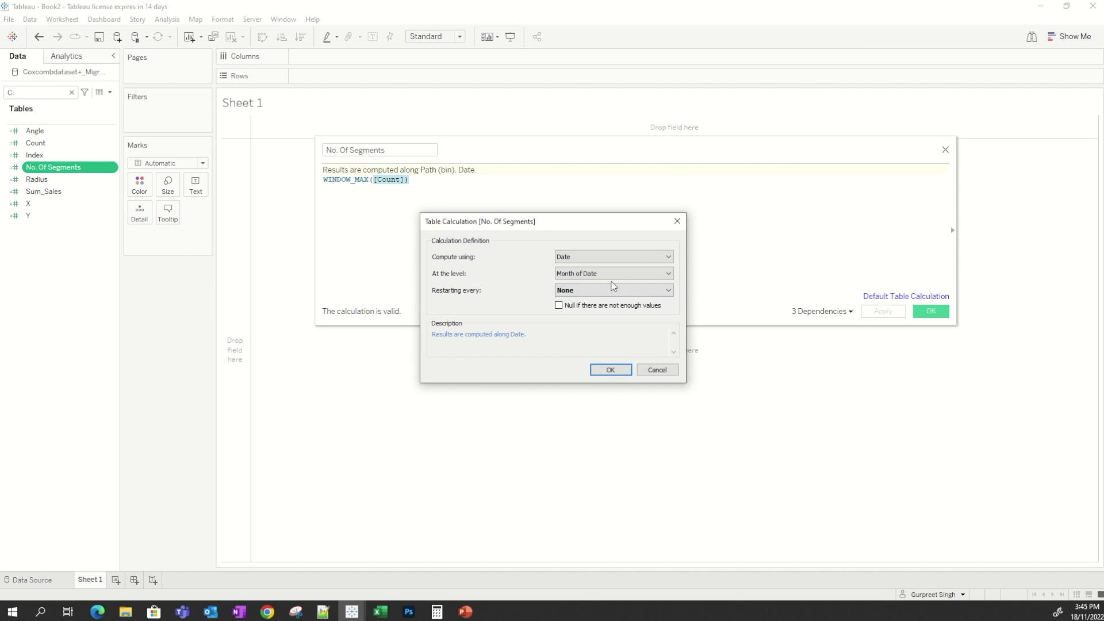
pyautogui.click(621, 374)
pyautogui.click(937, 313)
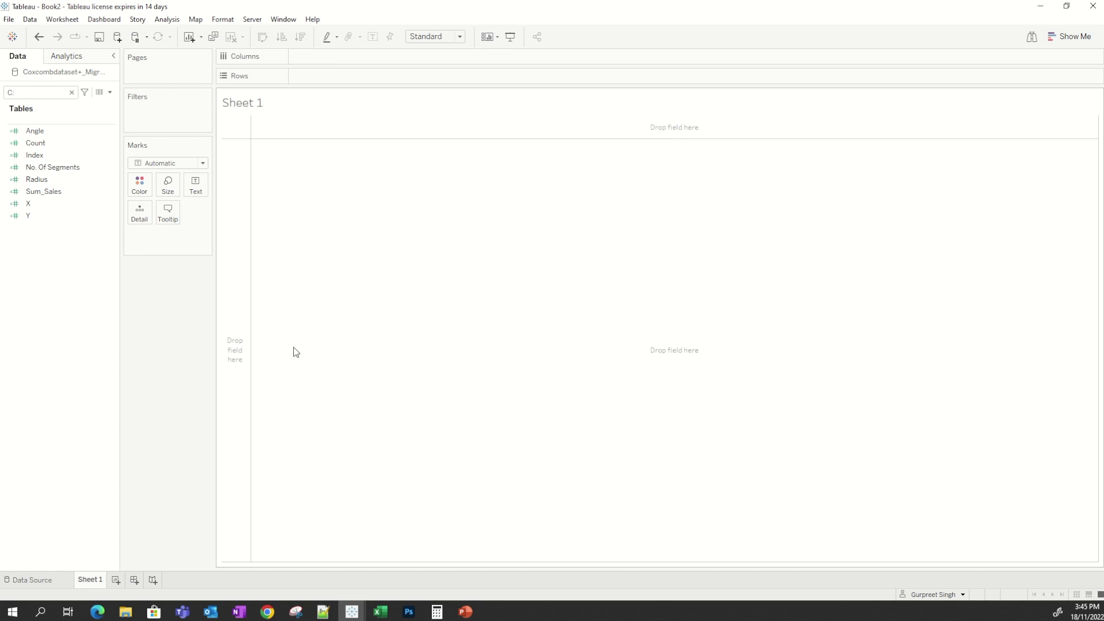
# Open the Angle calculated field and review its starting-angle formula.
pyautogui.click(59, 168)
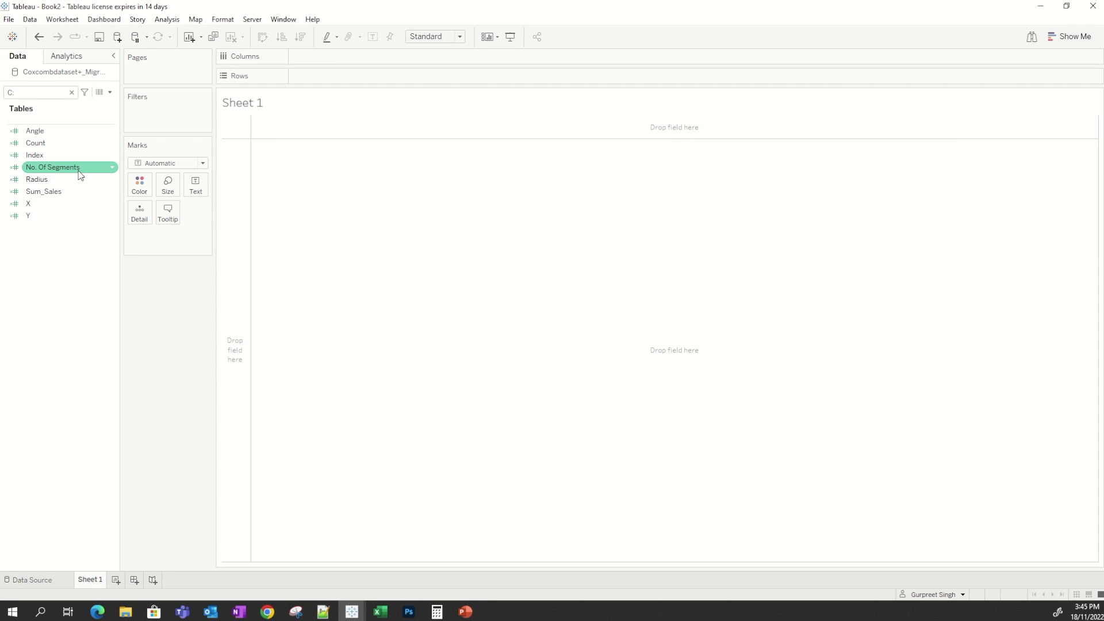
pyautogui.click(67, 133)
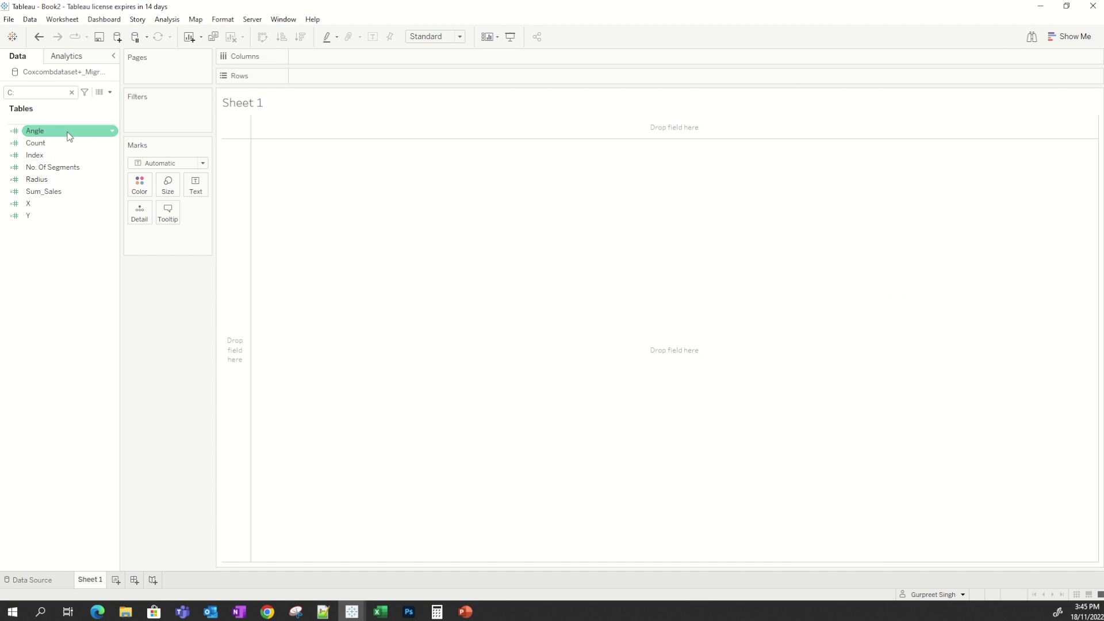
pyautogui.rightClick(68, 133)
pyautogui.click(109, 199)
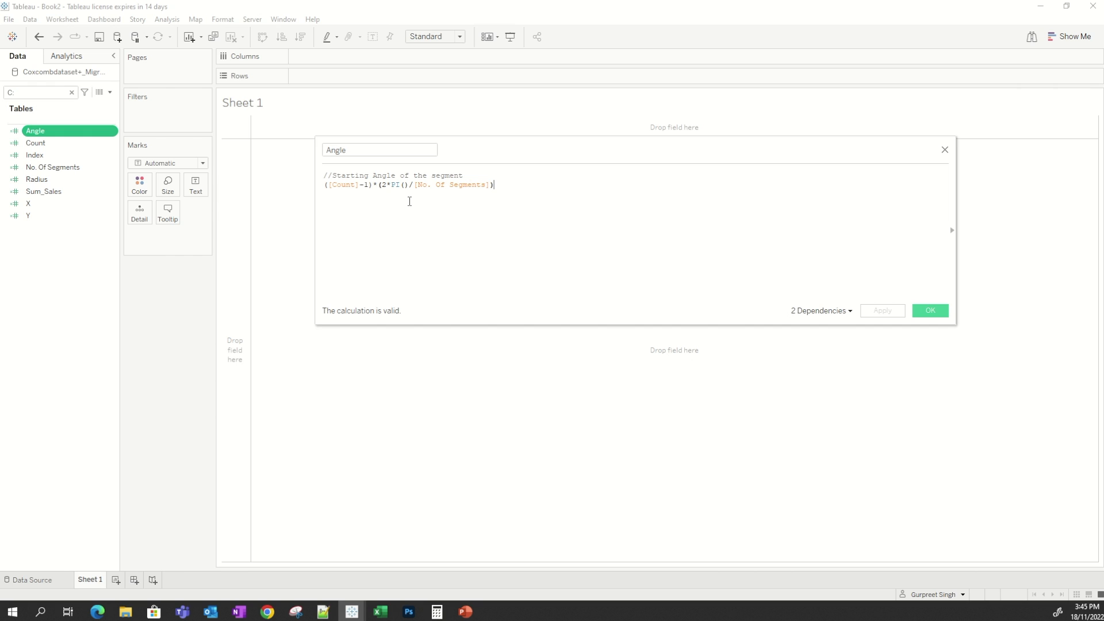
pyautogui.moveTo(373, 185); pyautogui.dragTo(327, 184)
pyautogui.click(352, 224)
# Switch to the reference Cox Comb workbook to view its explanatory dashboard, then return to Book2.
pyautogui.moveTo(352, 611)
pyautogui.click(287, 561)
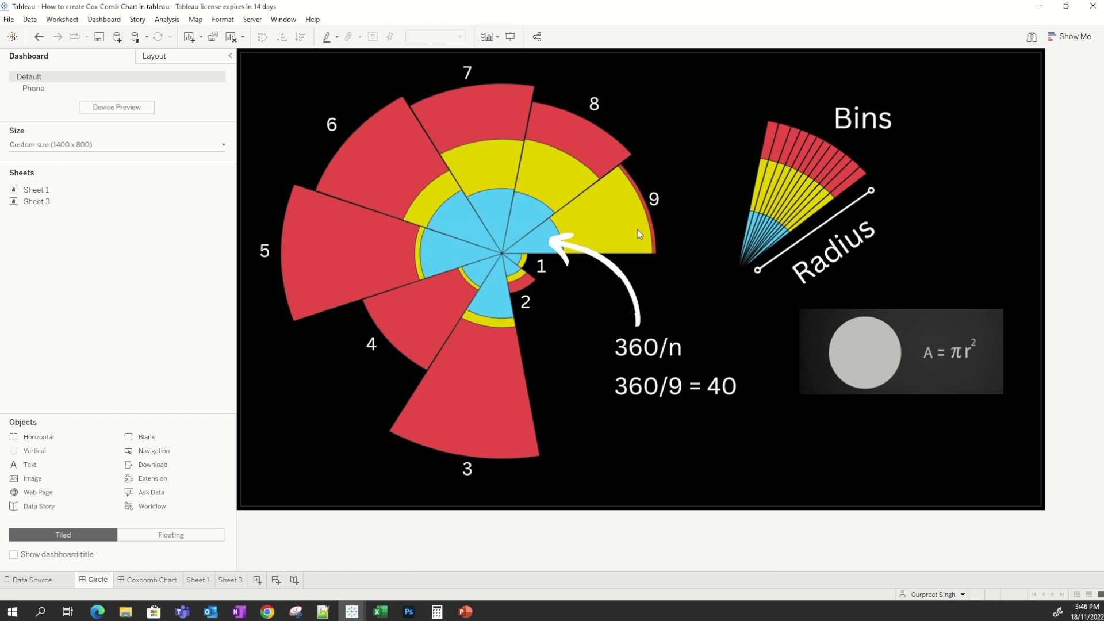
pyautogui.click(1041, 7)
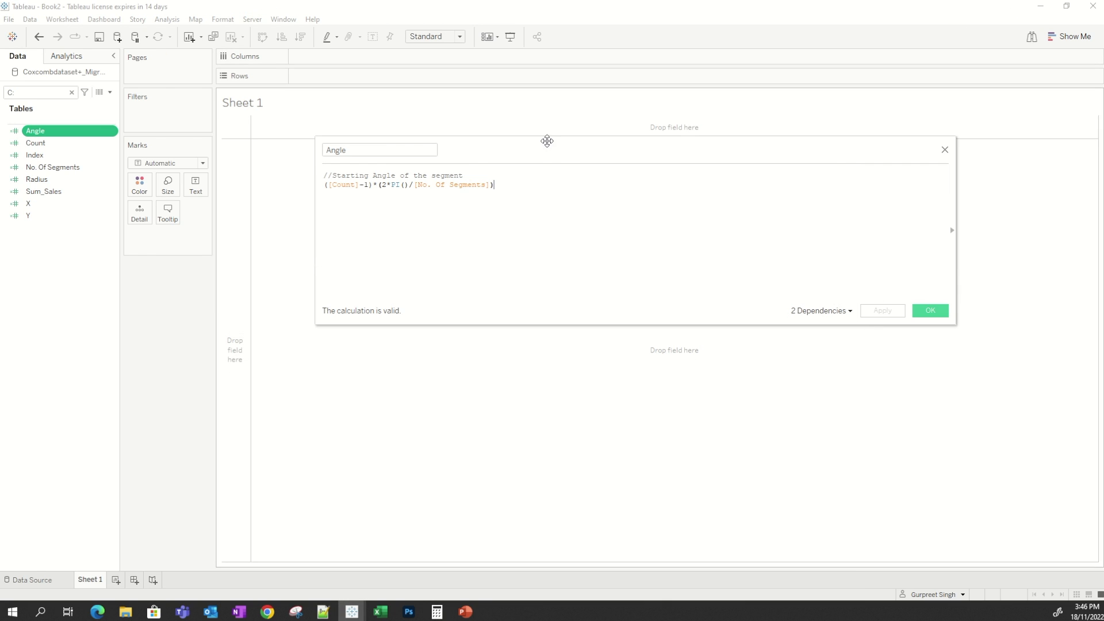
# Add a closing parenthesis at the end of the Angle formula and save the calculation.
pyautogui.moveTo(408, 186); pyautogui.dragTo(382, 185)
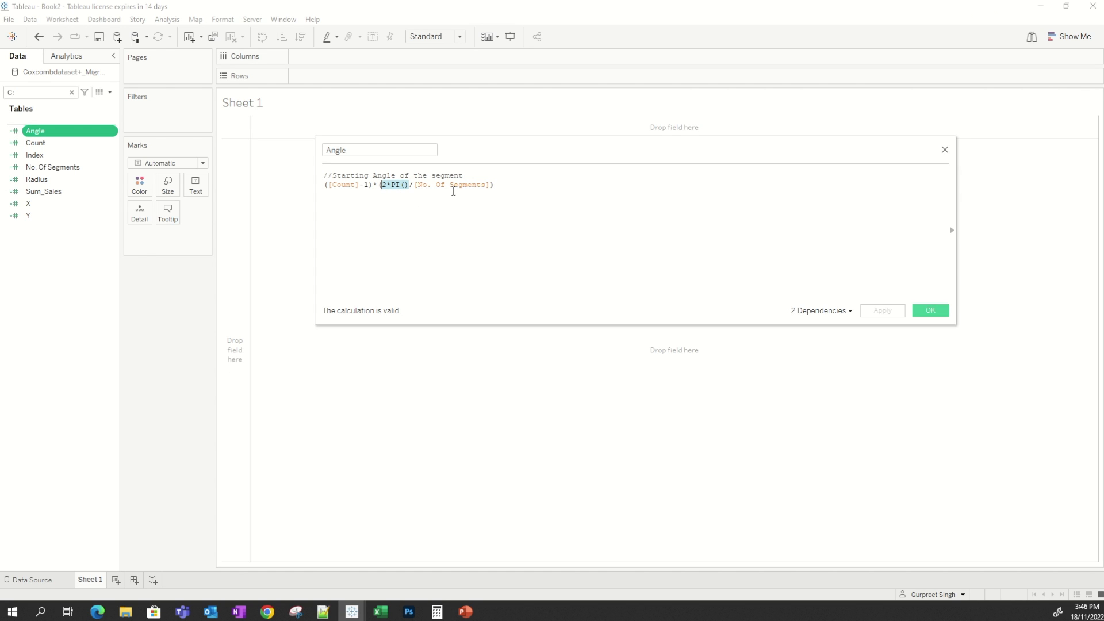
pyautogui.click(494, 185)
pyautogui.write(')')
pyautogui.click(939, 315)
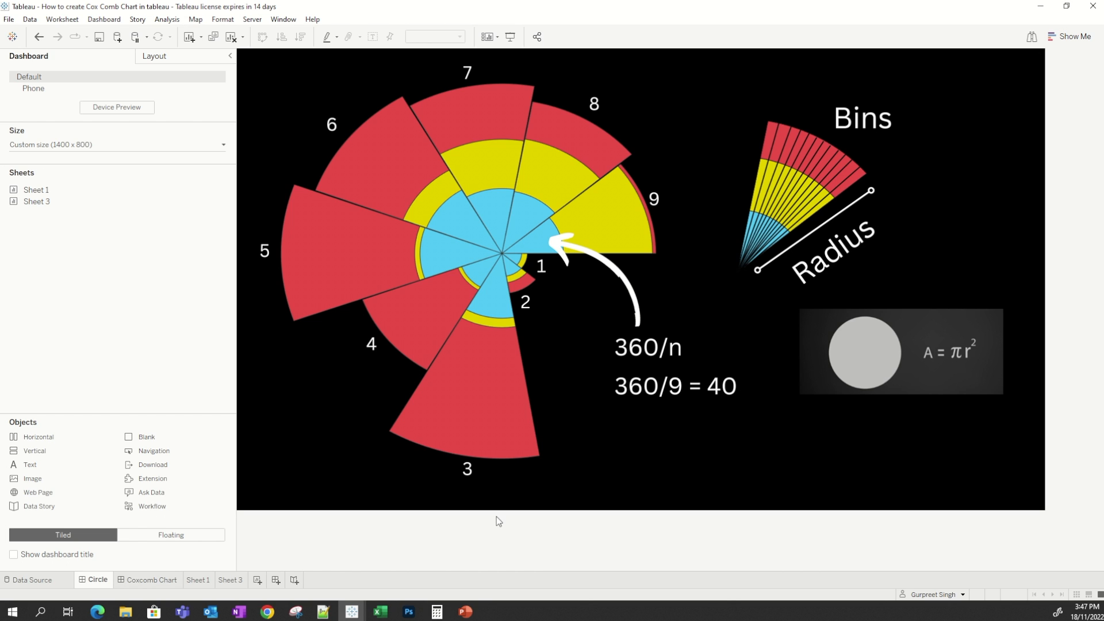
# Reopen the Angle calculated field to check its formula, then close it.
pyautogui.click(395, 578)
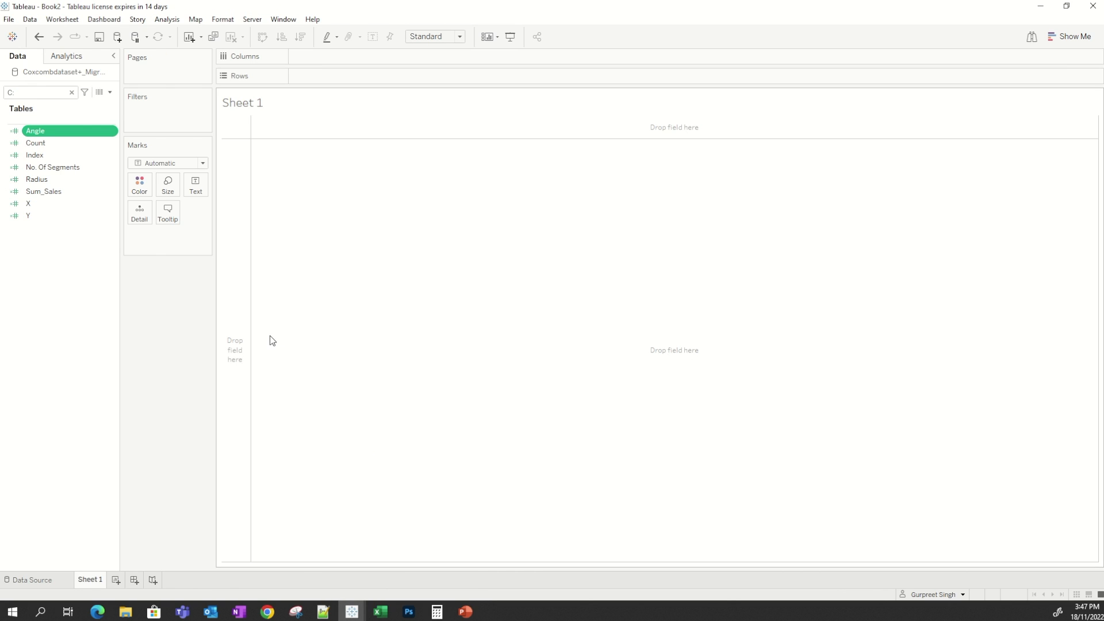
pyautogui.rightClick(47, 132)
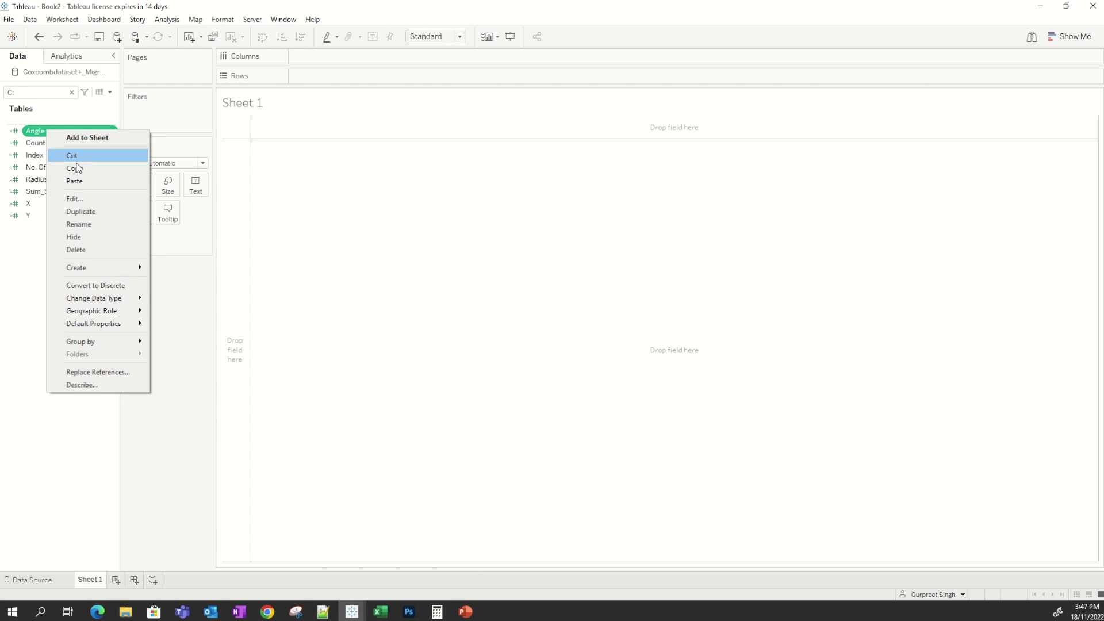
pyautogui.click(75, 199)
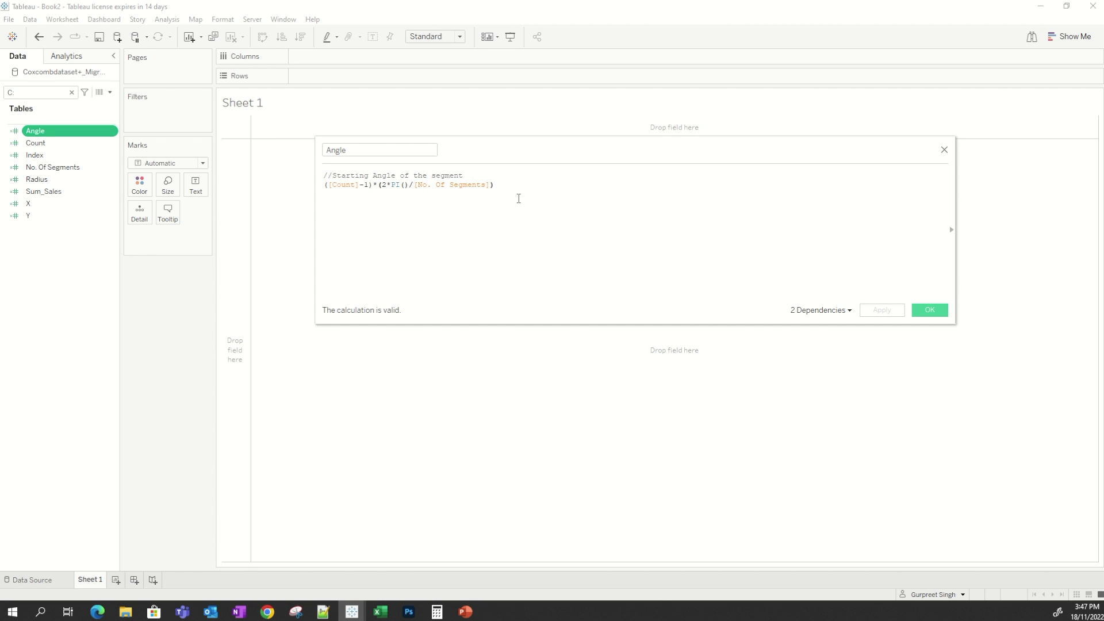
pyautogui.click(930, 310)
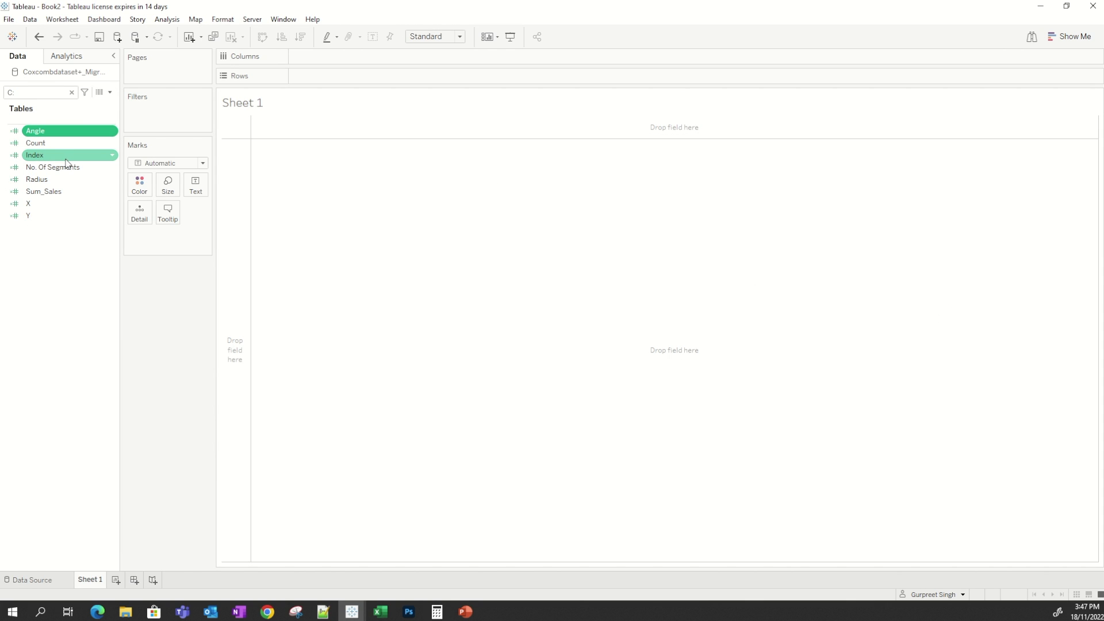
# Open the Radius calculated field, compare it with the reference dashboard, then close it.
pyautogui.rightClick(54, 180)
pyautogui.click(82, 246)
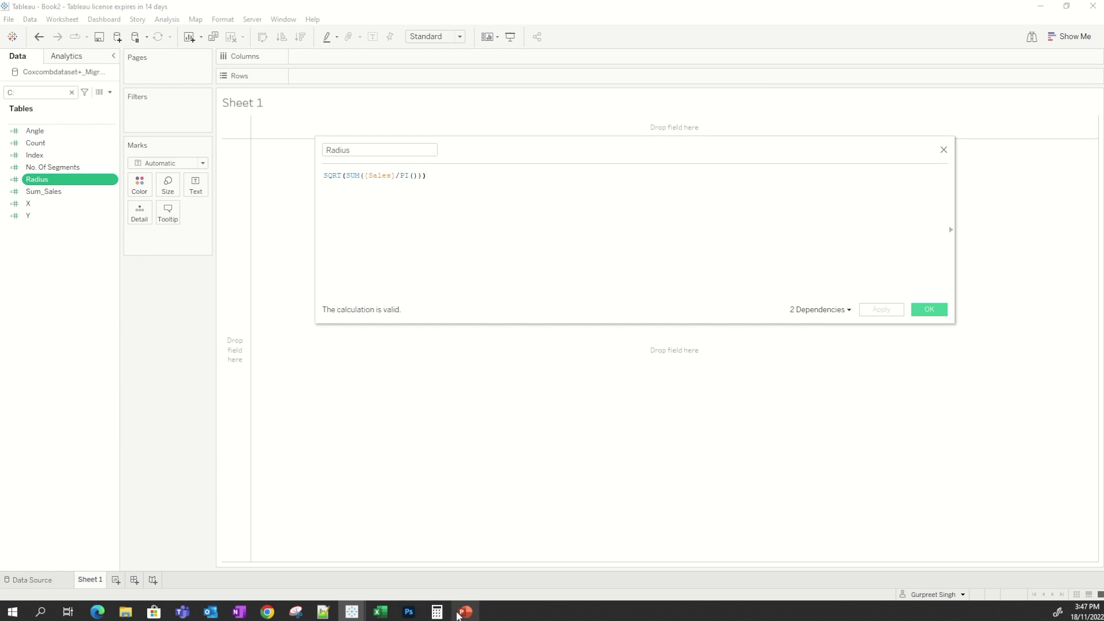
pyautogui.moveTo(352, 612)
pyautogui.click(305, 576)
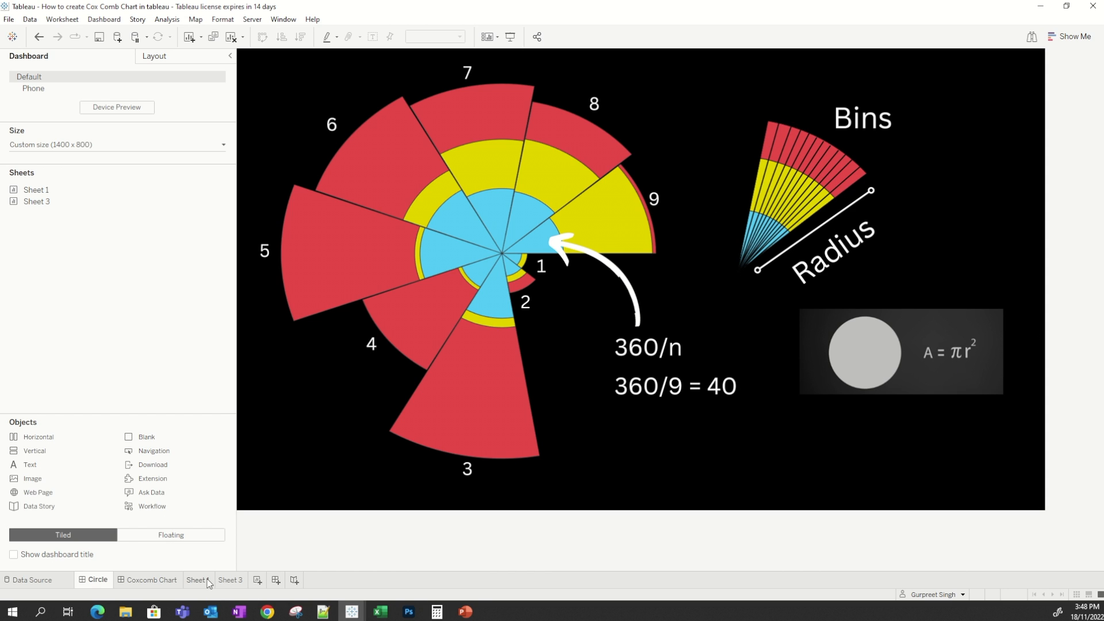
pyautogui.moveTo(352, 612)
pyautogui.click(437, 555)
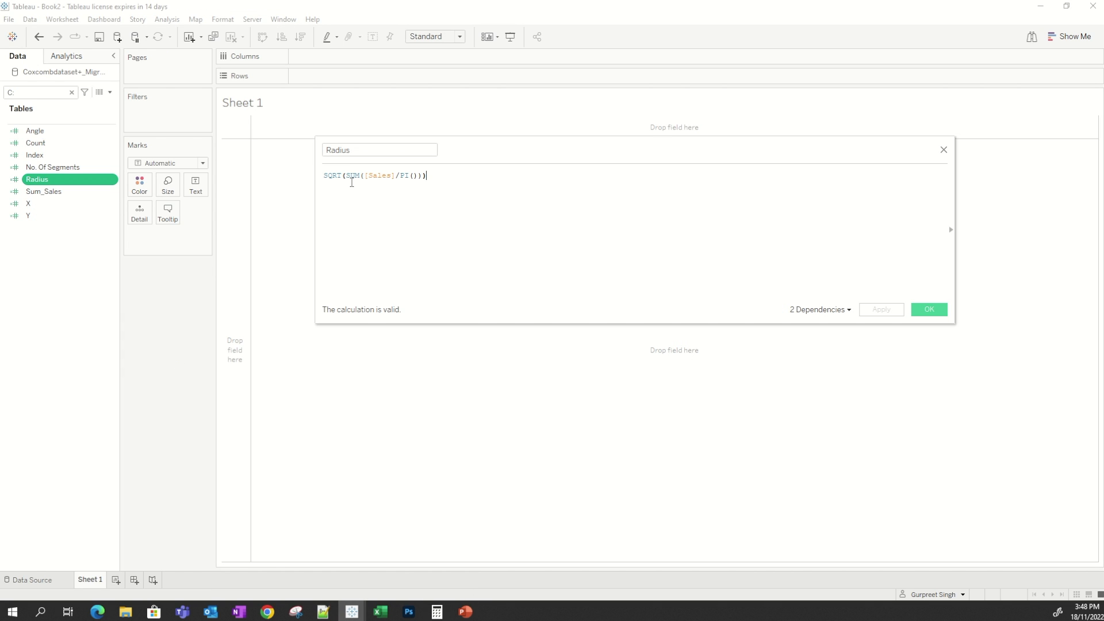
pyautogui.click(929, 309)
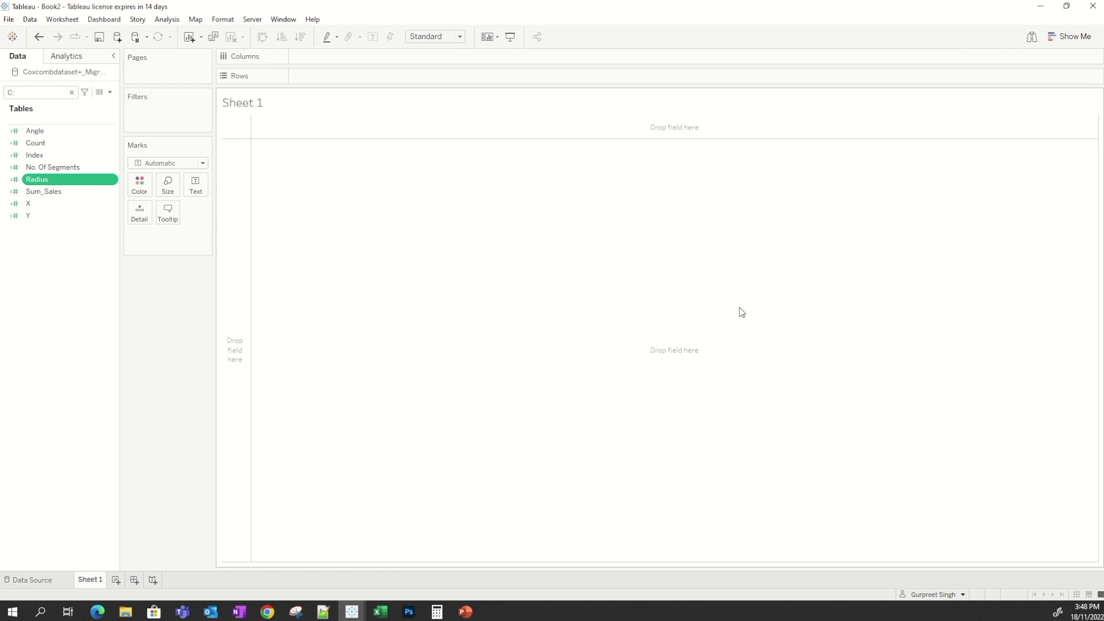
# Open the Sum_Sales calculated field and examine its WINDOW_MAX and SUM([Sales]) parts.
pyautogui.rightClick(55, 192)
pyautogui.click(83, 260)
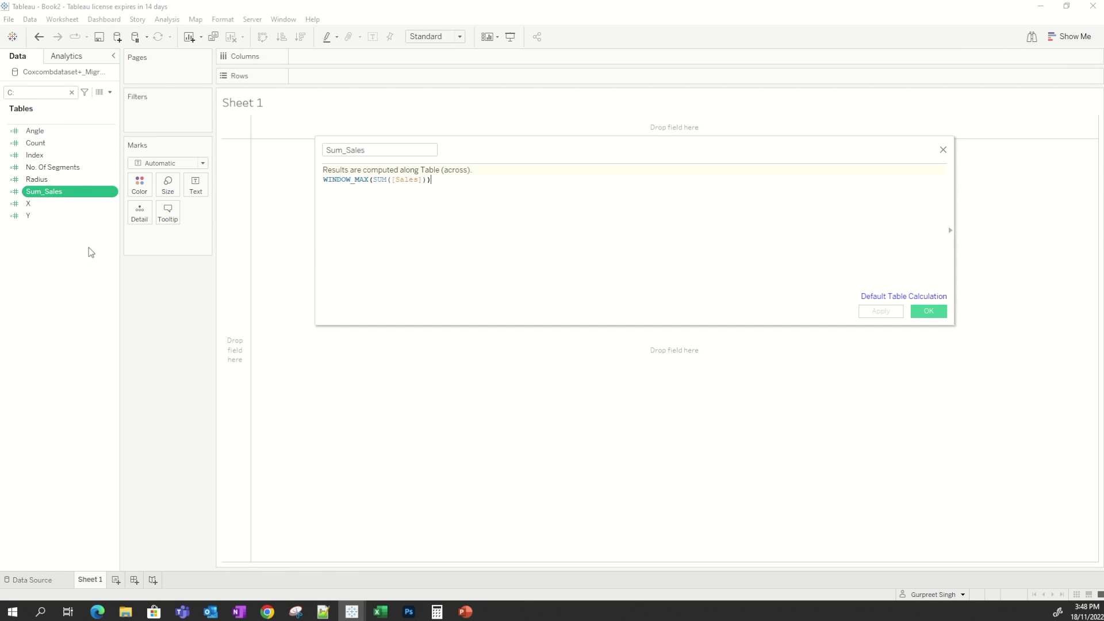
pyautogui.doubleClick(366, 180)
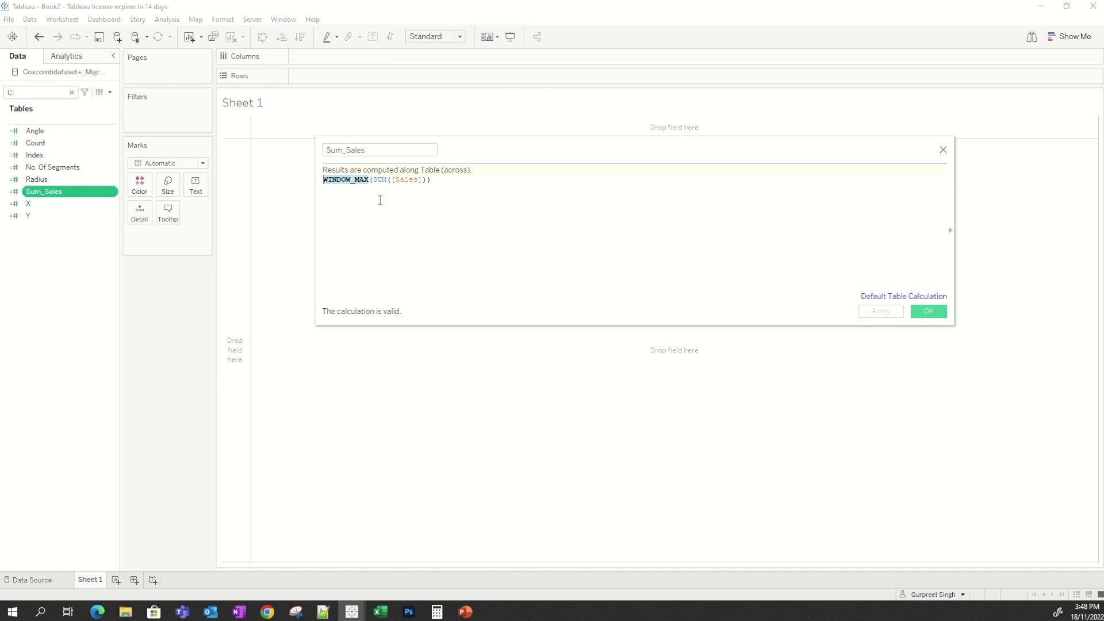
pyautogui.moveTo(372, 180); pyautogui.dragTo(423, 180)
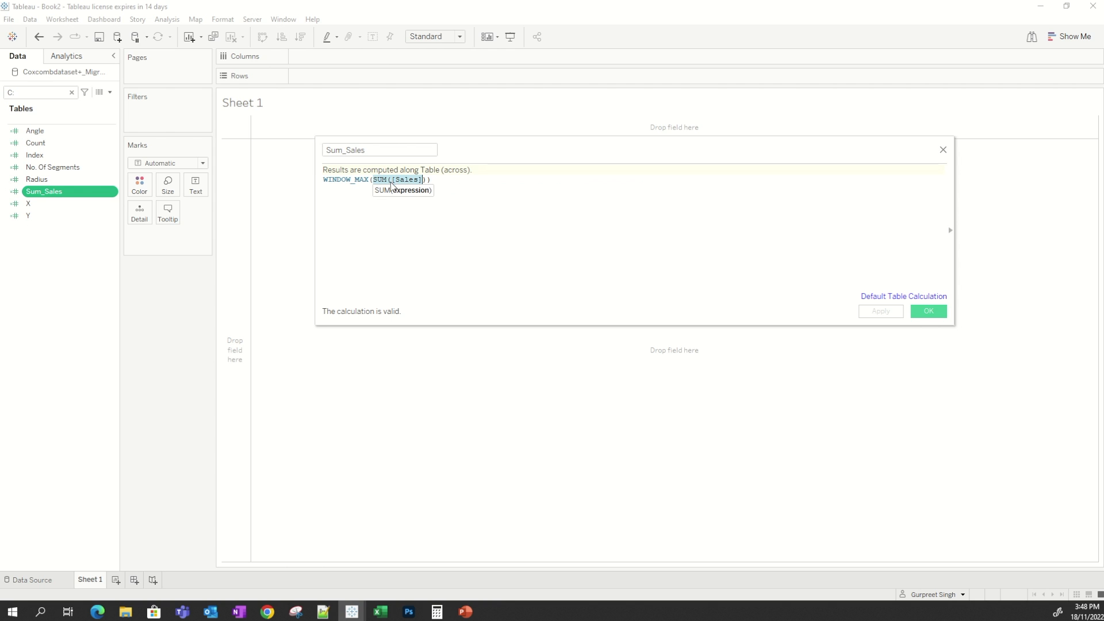
pyautogui.click(488, 200)
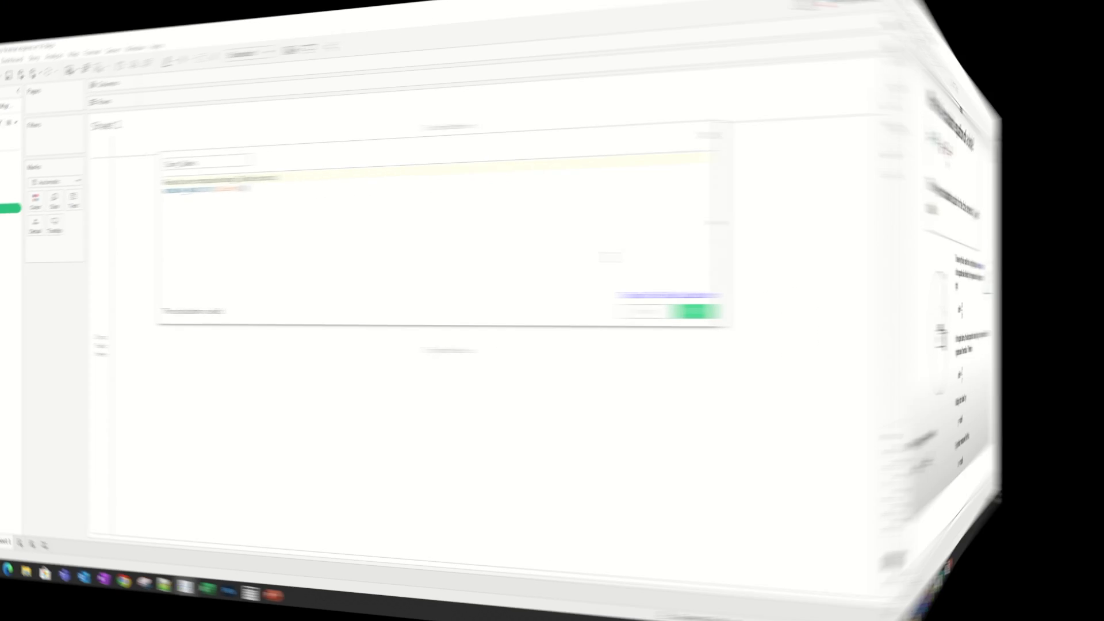
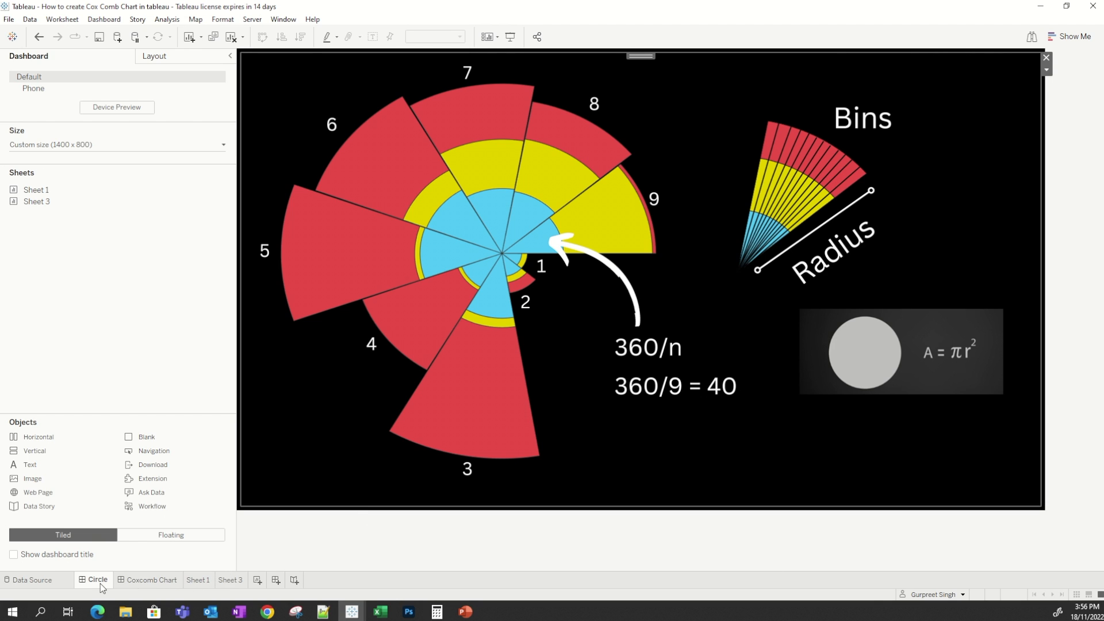
# Compare the X calculation's Radius and Angle terms against the reference coxcomb chart and its tooltips.
pyautogui.click(197, 579)
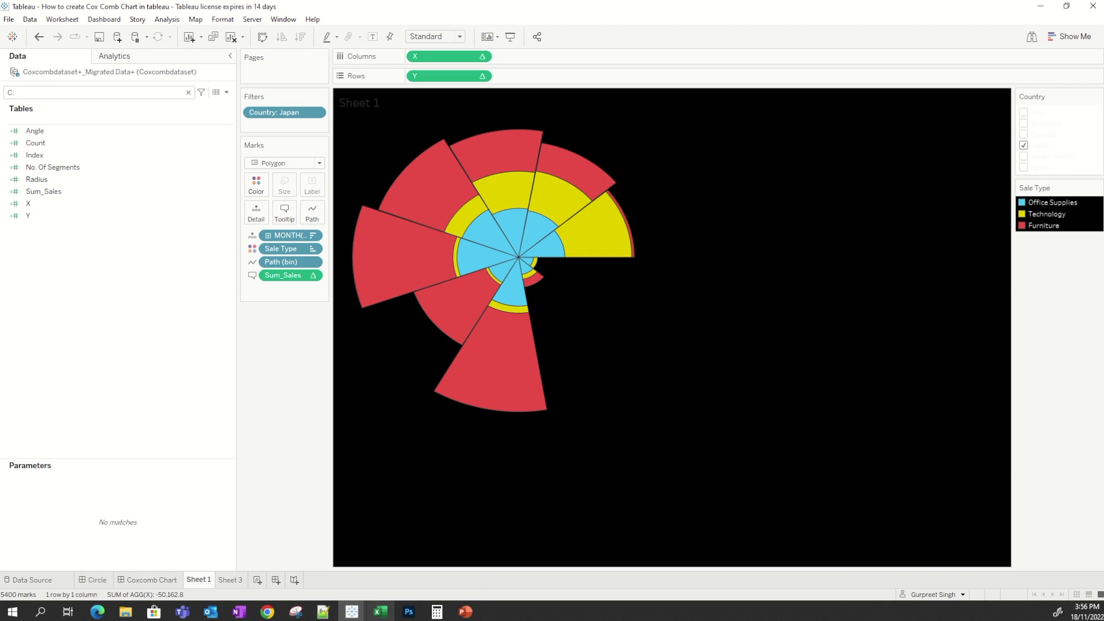
pyautogui.moveTo(352, 611)
pyautogui.click(414, 564)
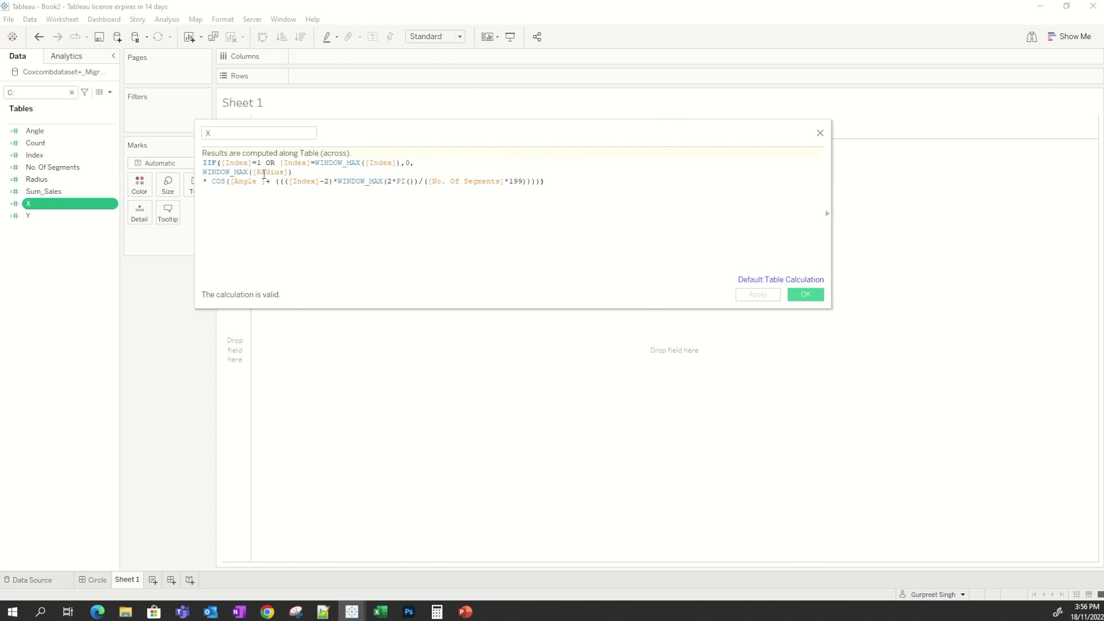
pyautogui.moveTo(294, 173); pyautogui.dragTo(203, 173)
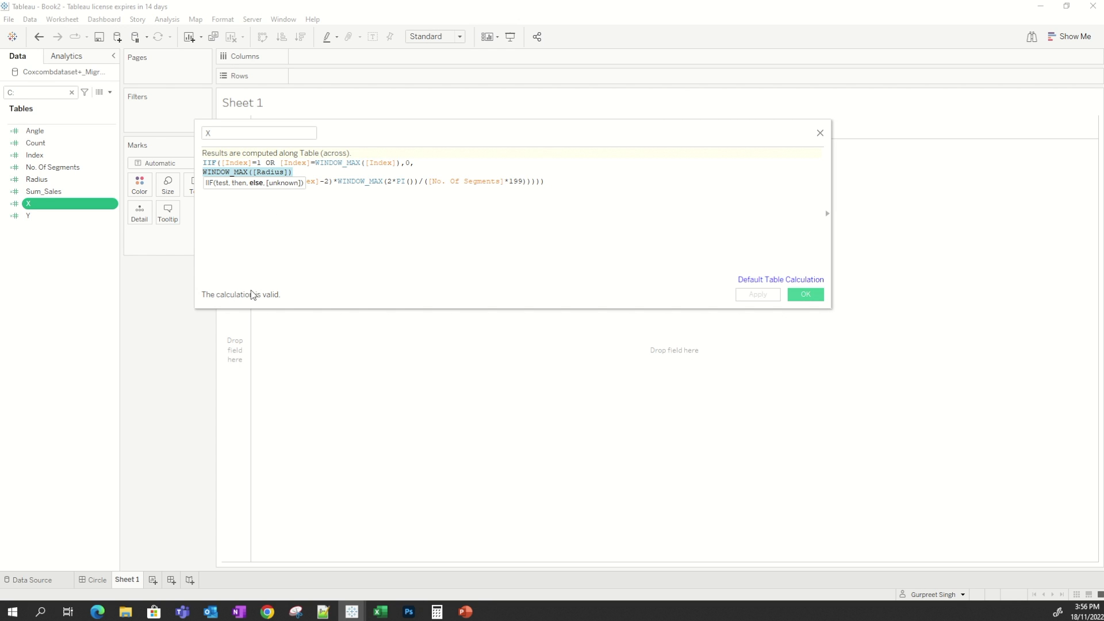
pyautogui.click(231, 214)
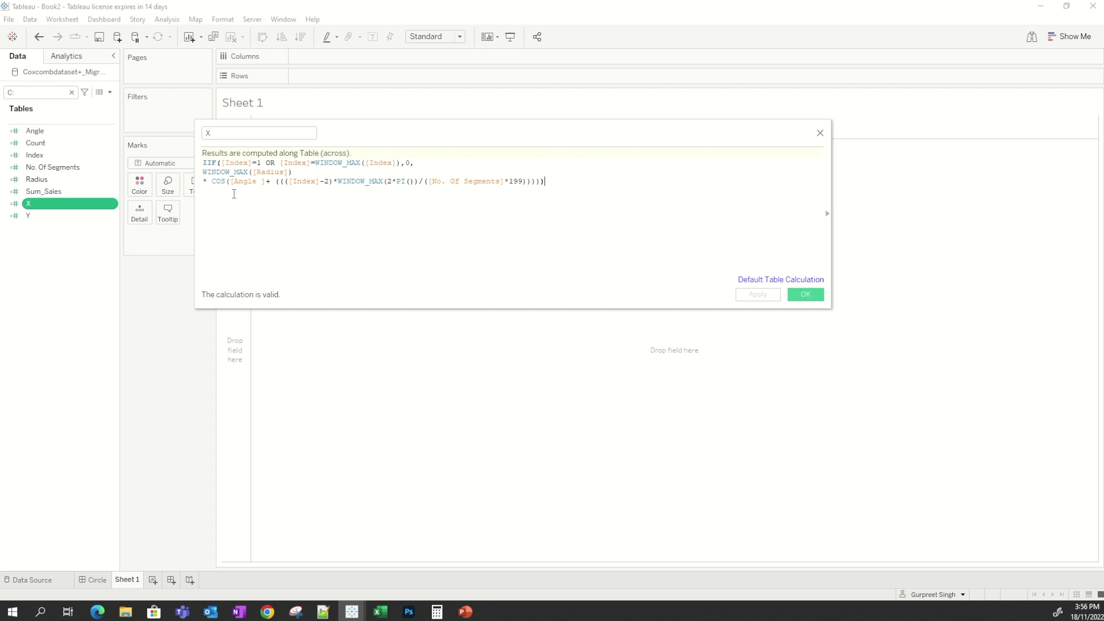
pyautogui.moveTo(232, 182); pyautogui.dragTo(539, 182)
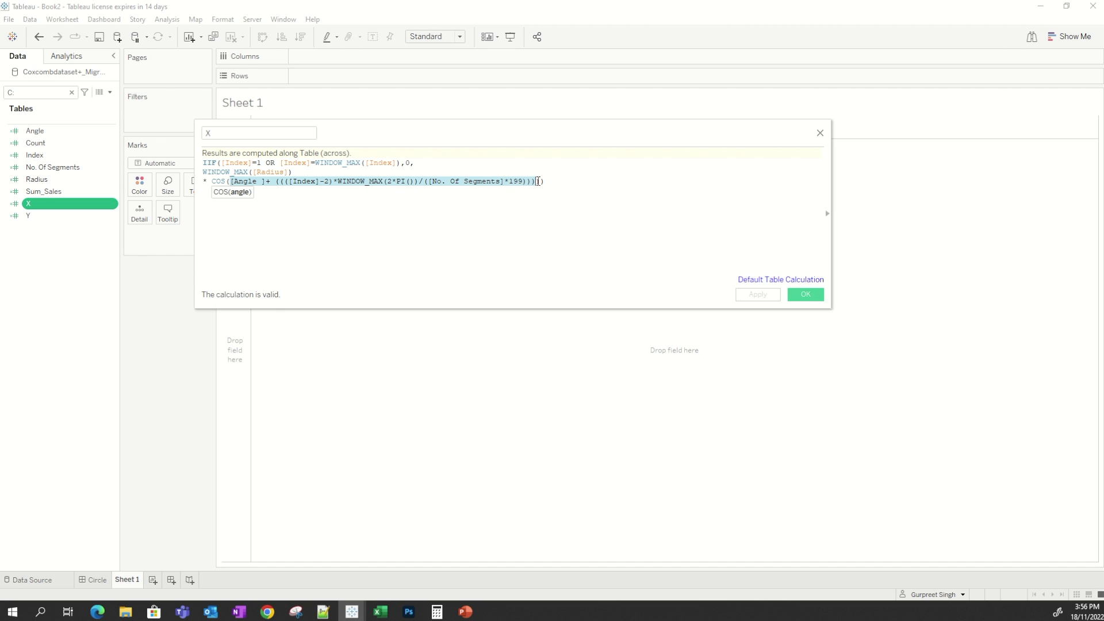
pyautogui.click(257, 183)
pyautogui.moveTo(267, 183); pyautogui.dragTo(230, 182)
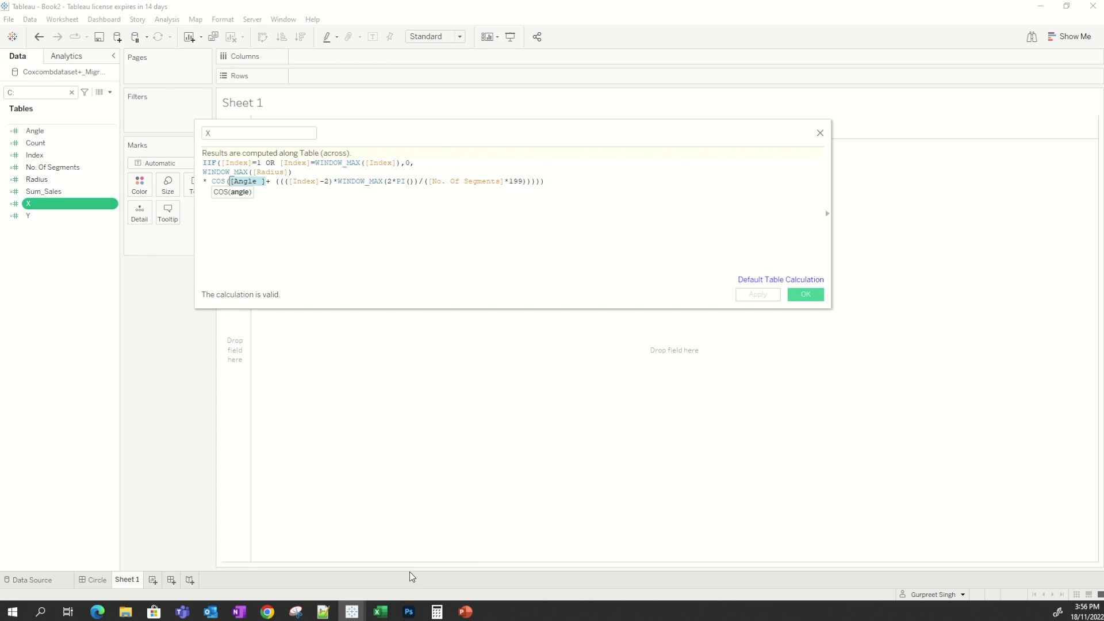
pyautogui.moveTo(352, 612)
pyautogui.click(325, 575)
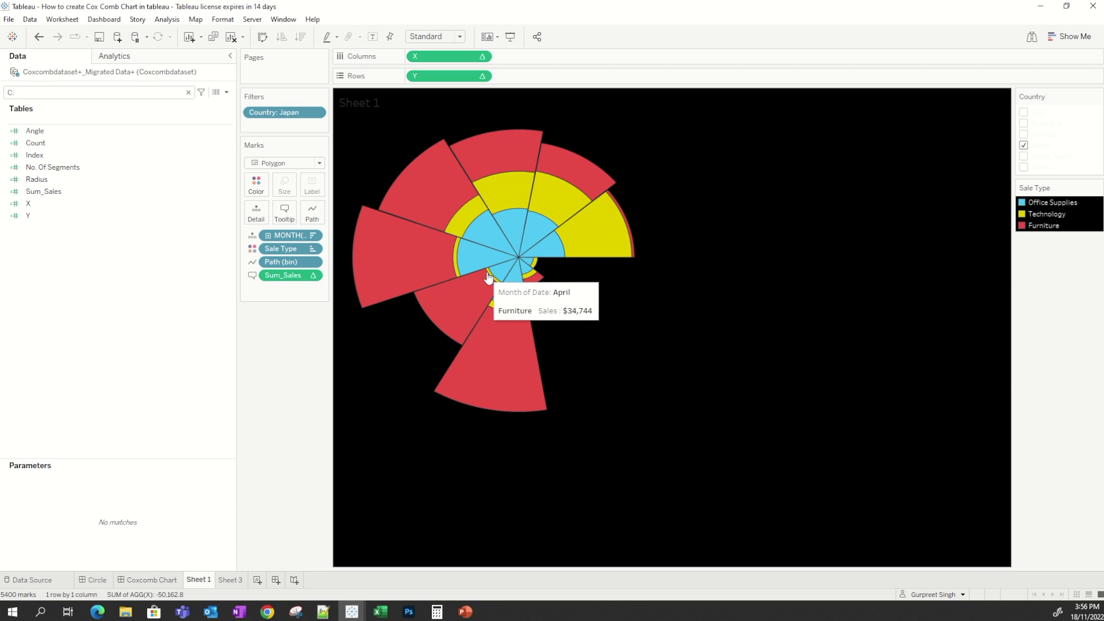
pyautogui.moveTo(486, 268)
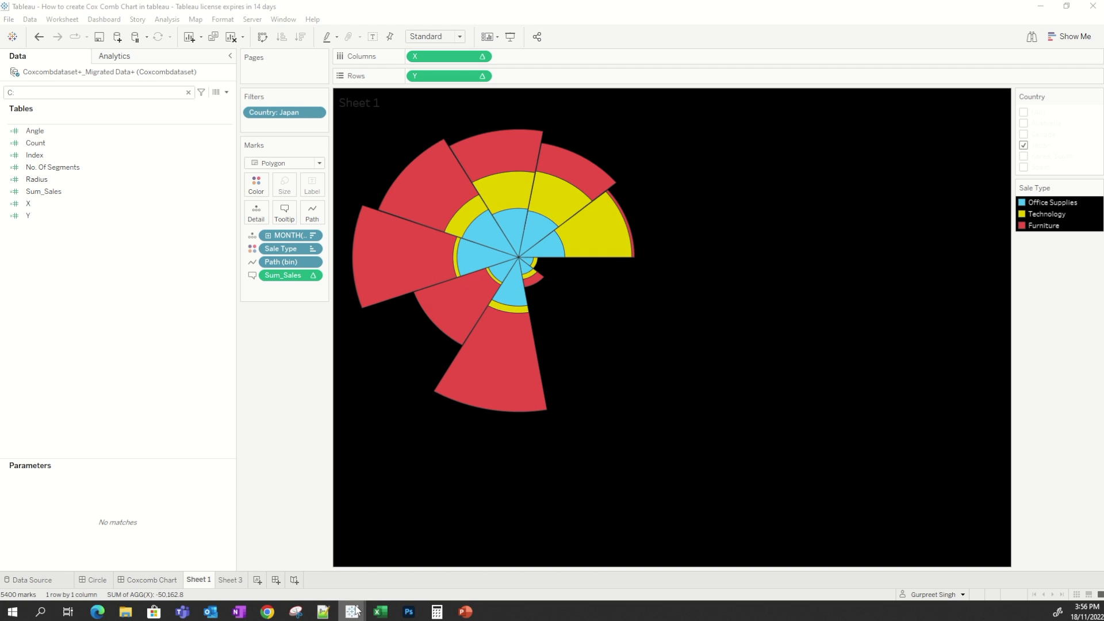
# Examine the X formula's WINDOW_MAX segment-angle term alongside the reference chart, then close the calculation.
pyautogui.moveTo(352, 611)
pyautogui.click(378, 546)
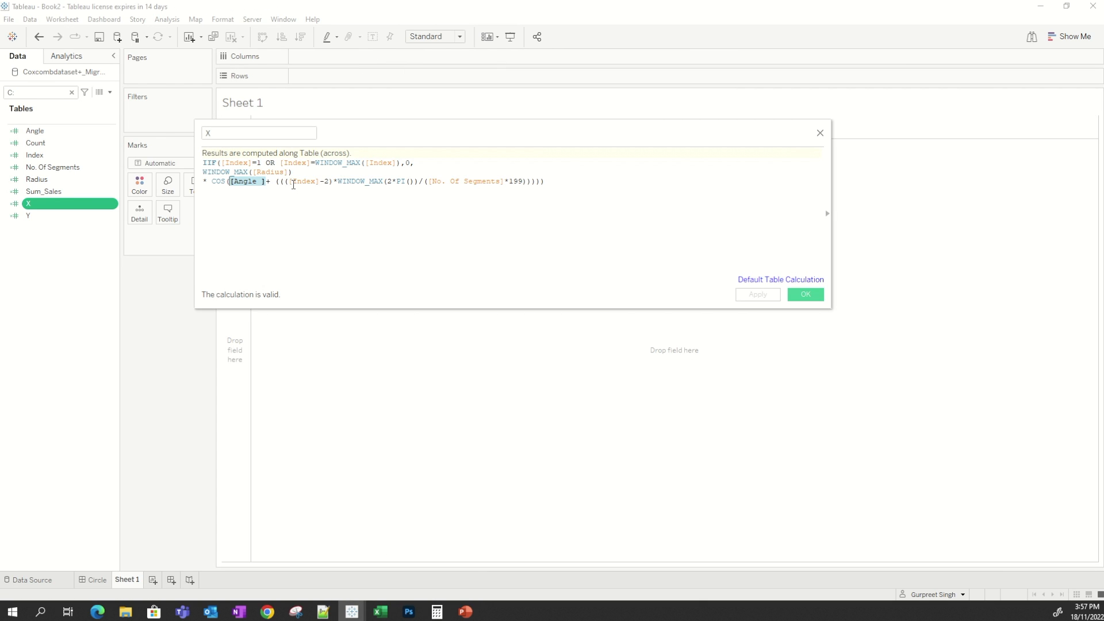
pyautogui.moveTo(334, 181); pyautogui.dragTo(288, 181)
pyautogui.moveTo(337, 178); pyautogui.dragTo(526, 182)
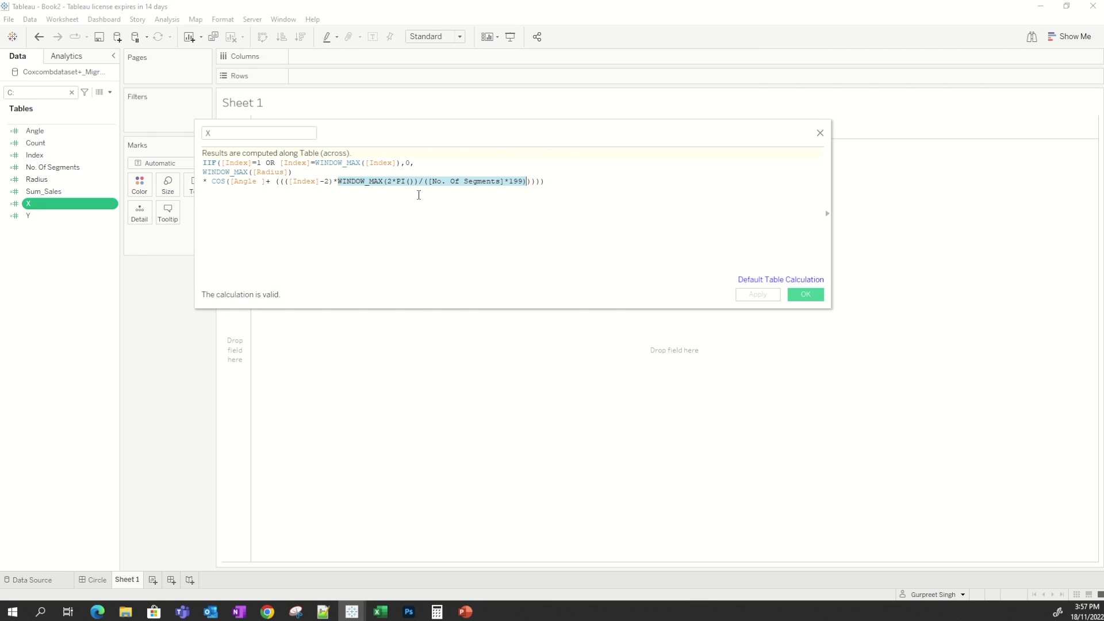
pyautogui.moveTo(347, 604)
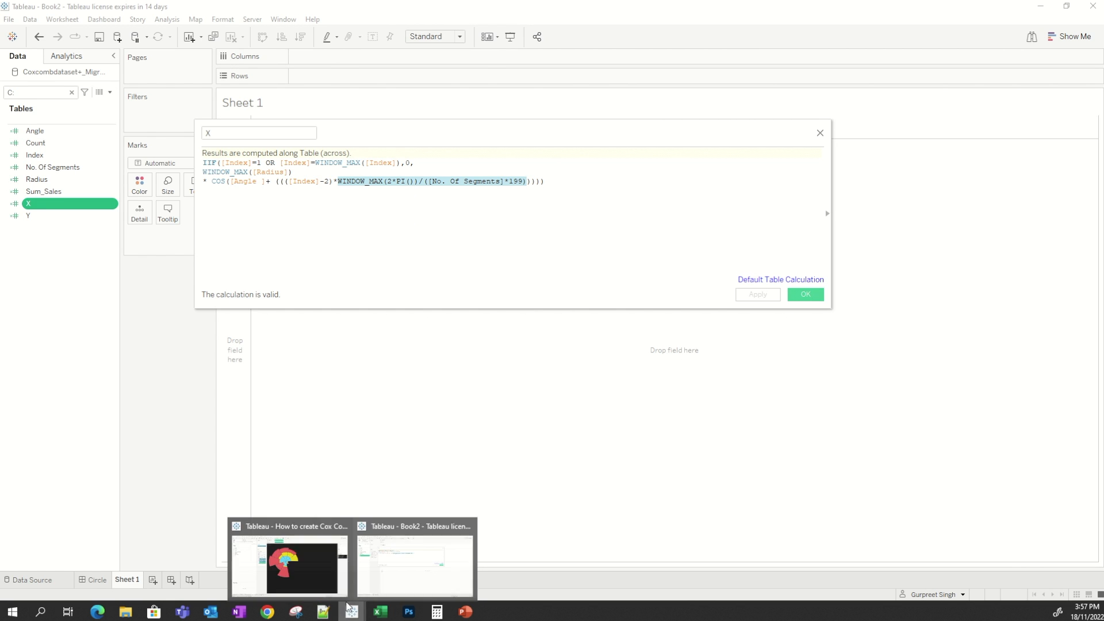
pyautogui.click(290, 567)
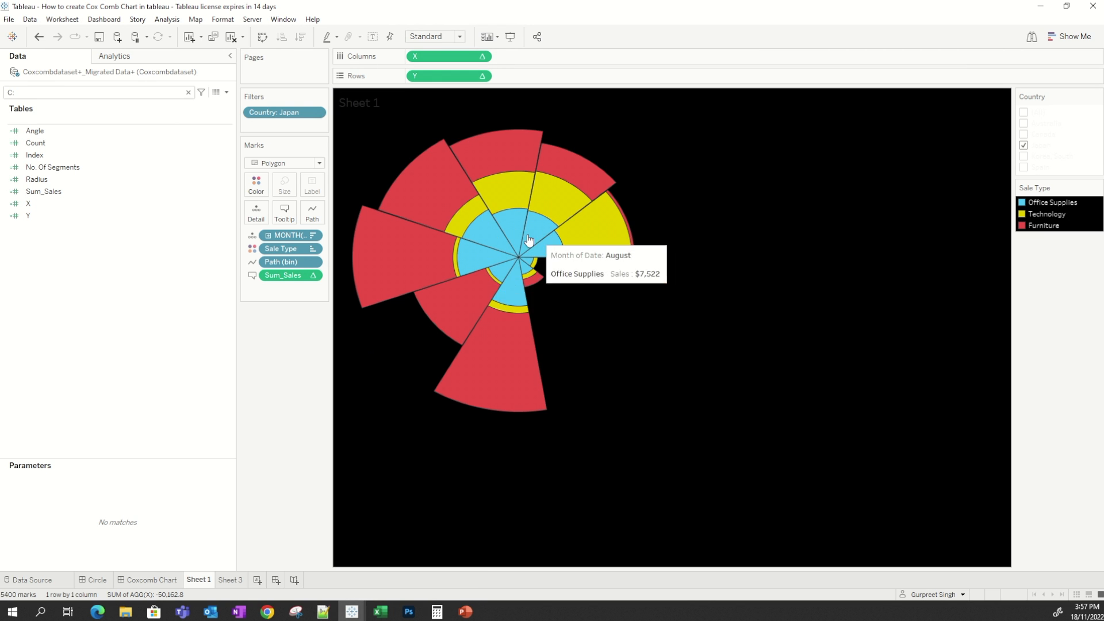
pyautogui.moveTo(550, 251)
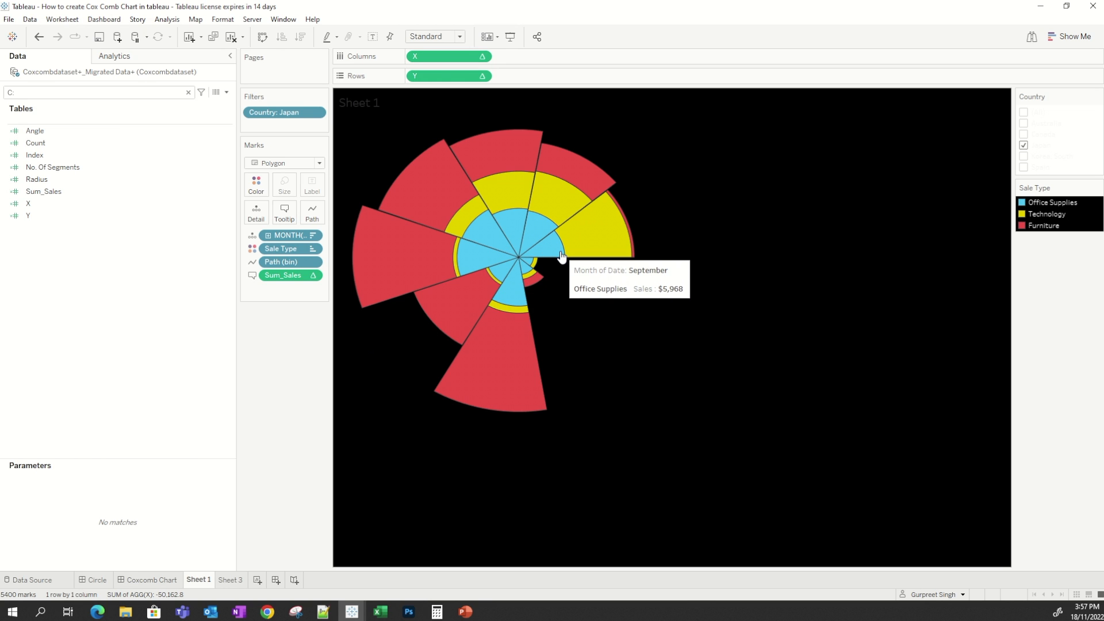
pyautogui.moveTo(572, 235)
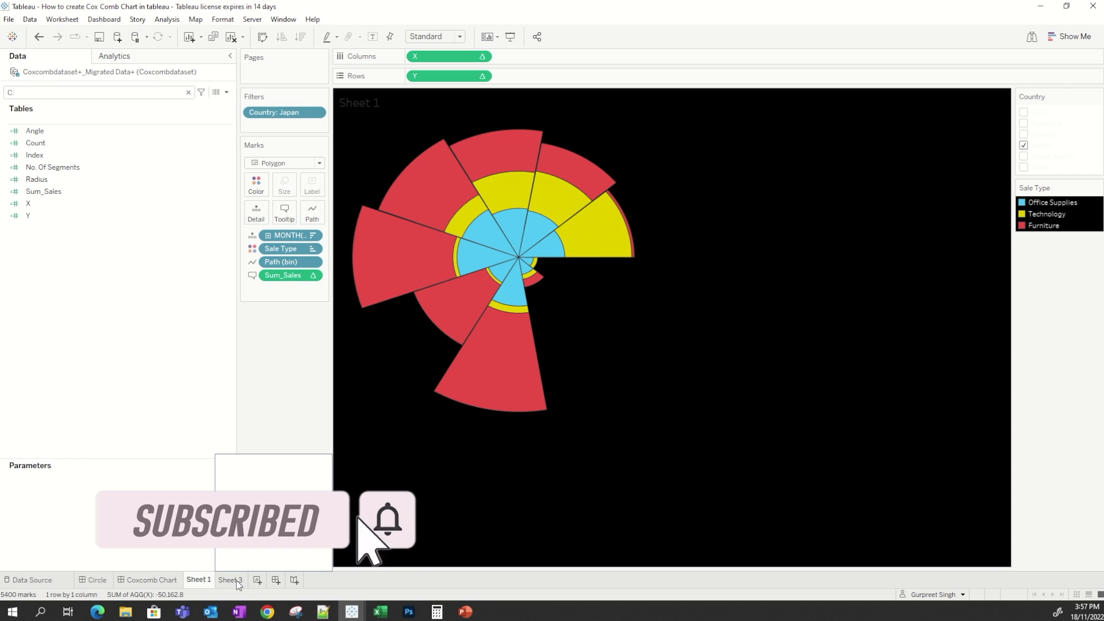
pyautogui.moveTo(352, 612)
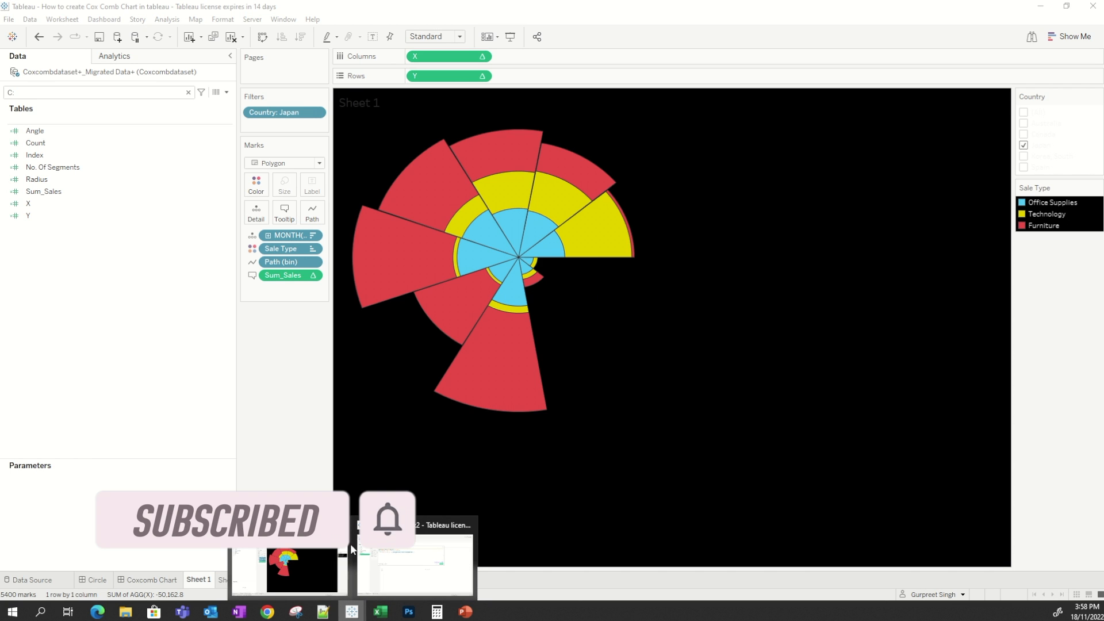
pyautogui.click(414, 564)
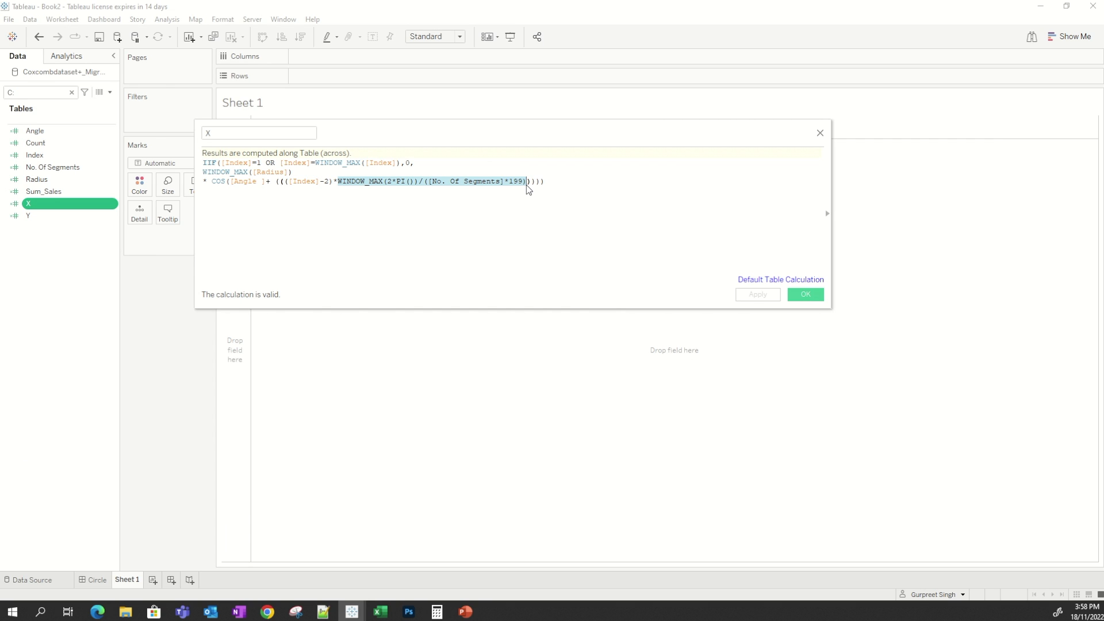
pyautogui.click(553, 183)
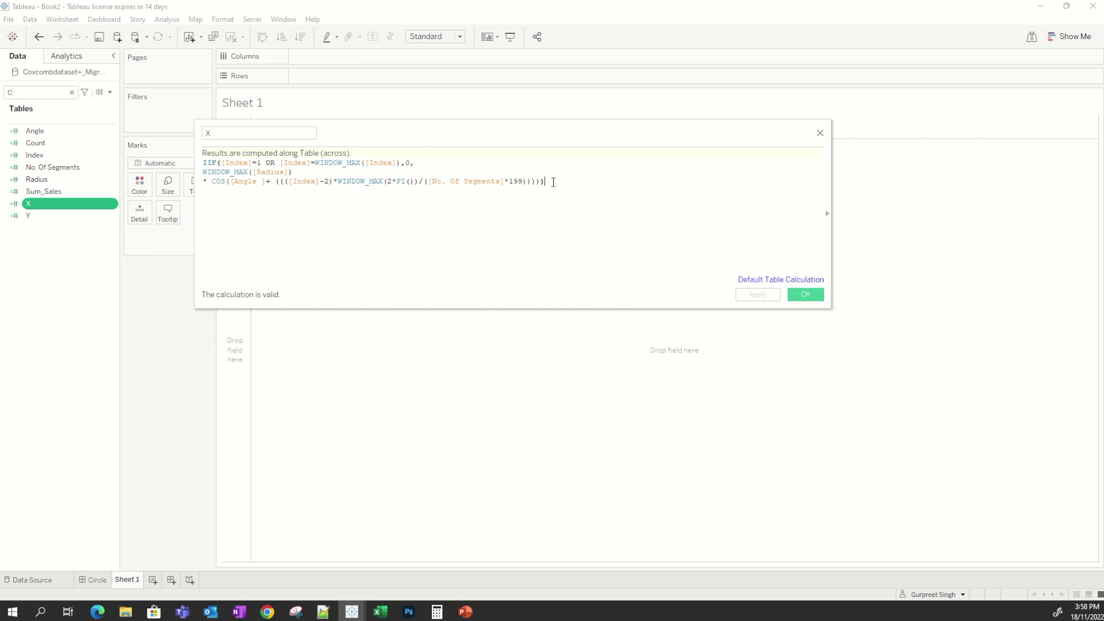
pyautogui.moveTo(544, 181); pyautogui.dragTo(223, 181)
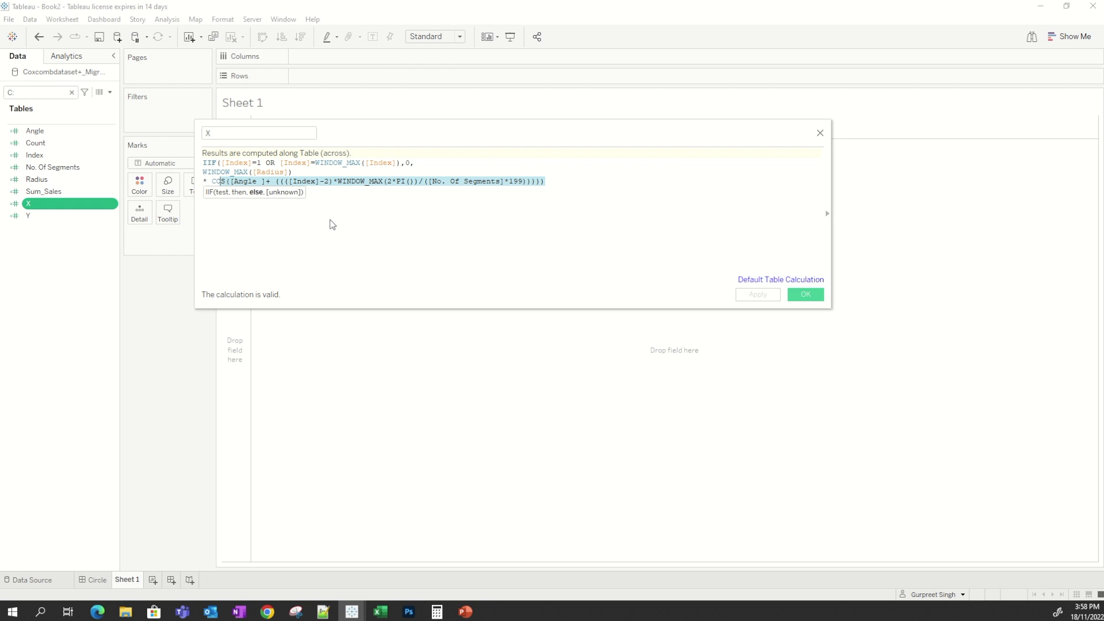
pyautogui.click(332, 224)
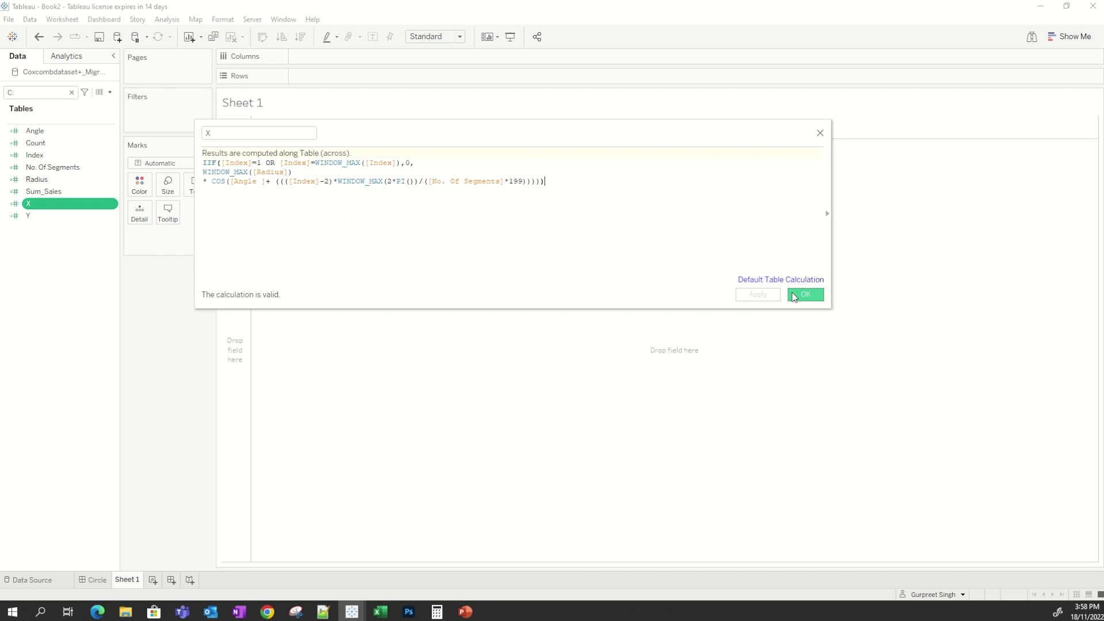
pyautogui.click(801, 295)
# Open the Y calculated field to review its SIN formula, then close it.
pyautogui.rightClick(98, 217)
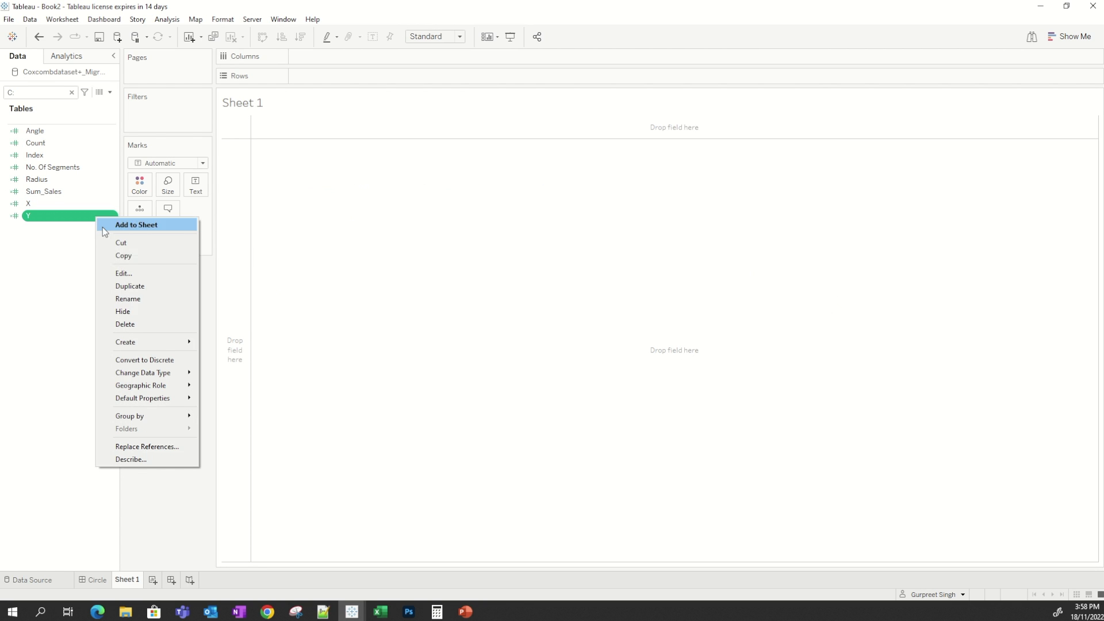
pyautogui.click(143, 274)
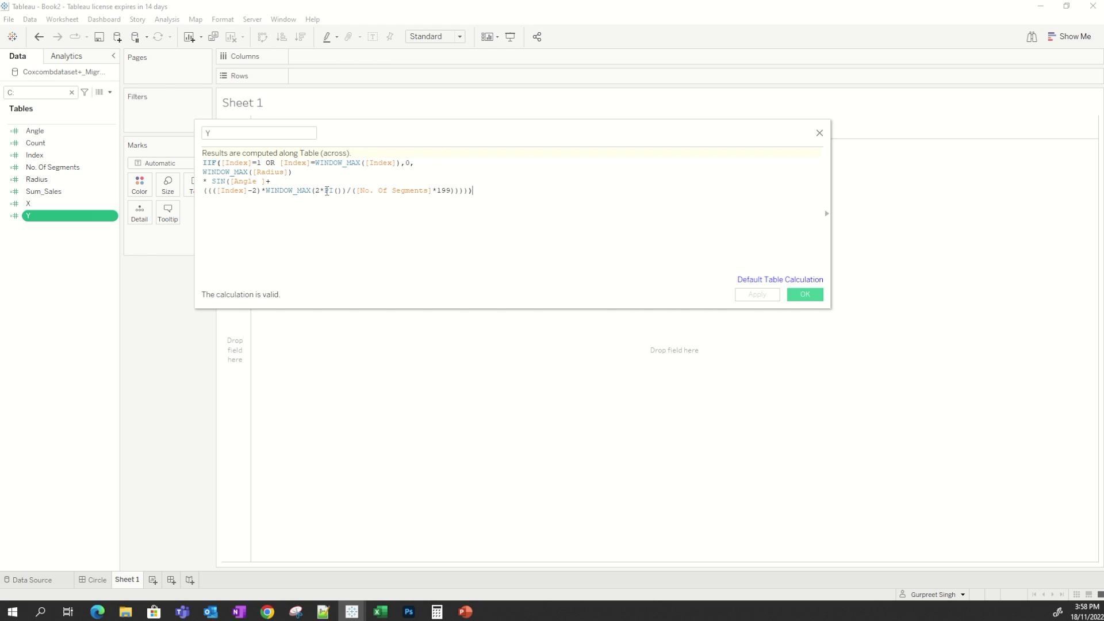
pyautogui.click(805, 296)
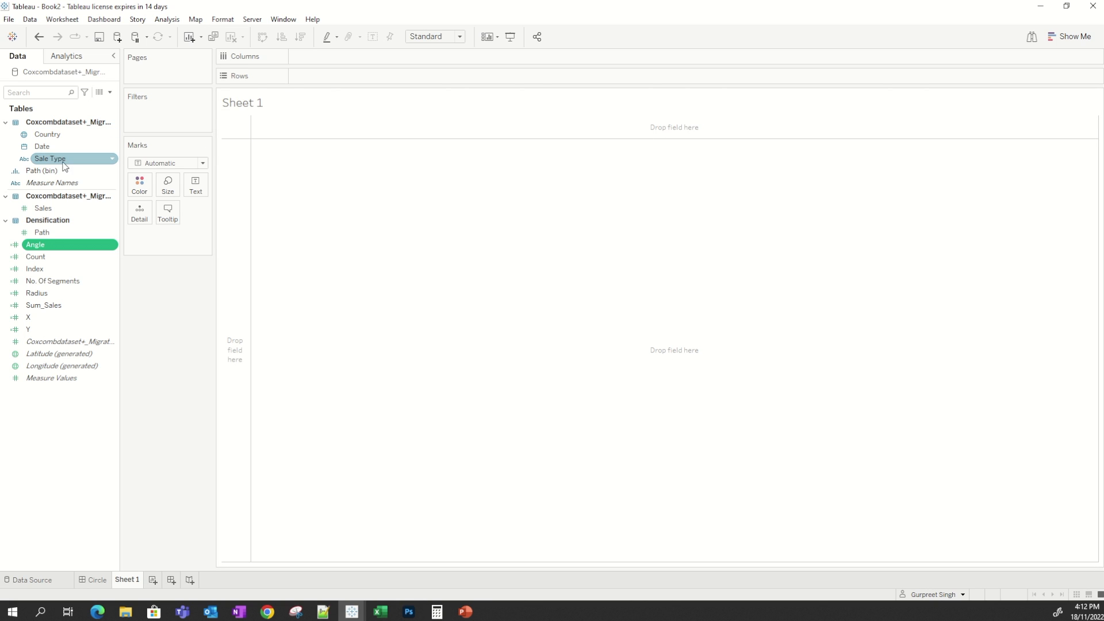
# Place Path (bin) on Rows and turn on Show Missing Values for it.
pyautogui.moveTo(55, 171); pyautogui.dragTo(353, 77)
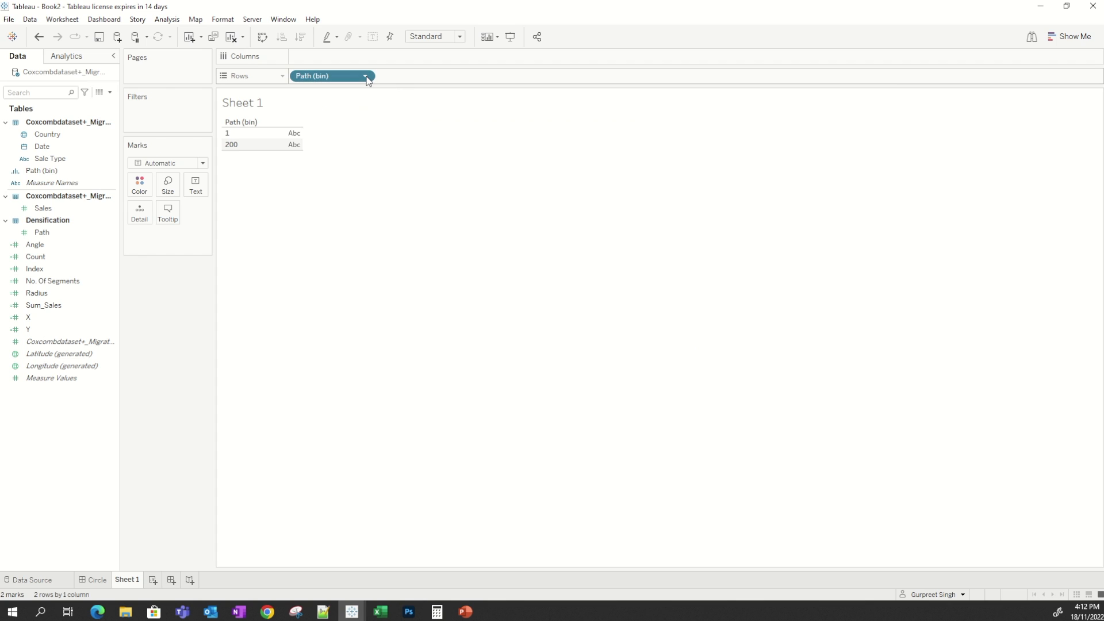
pyautogui.click(366, 77)
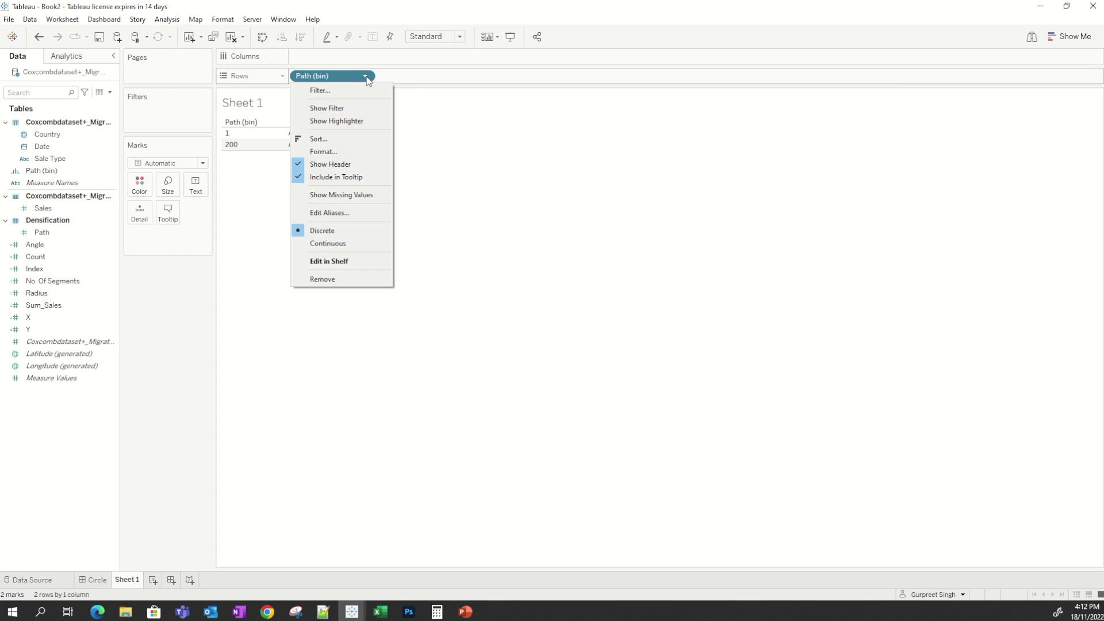
pyautogui.click(358, 196)
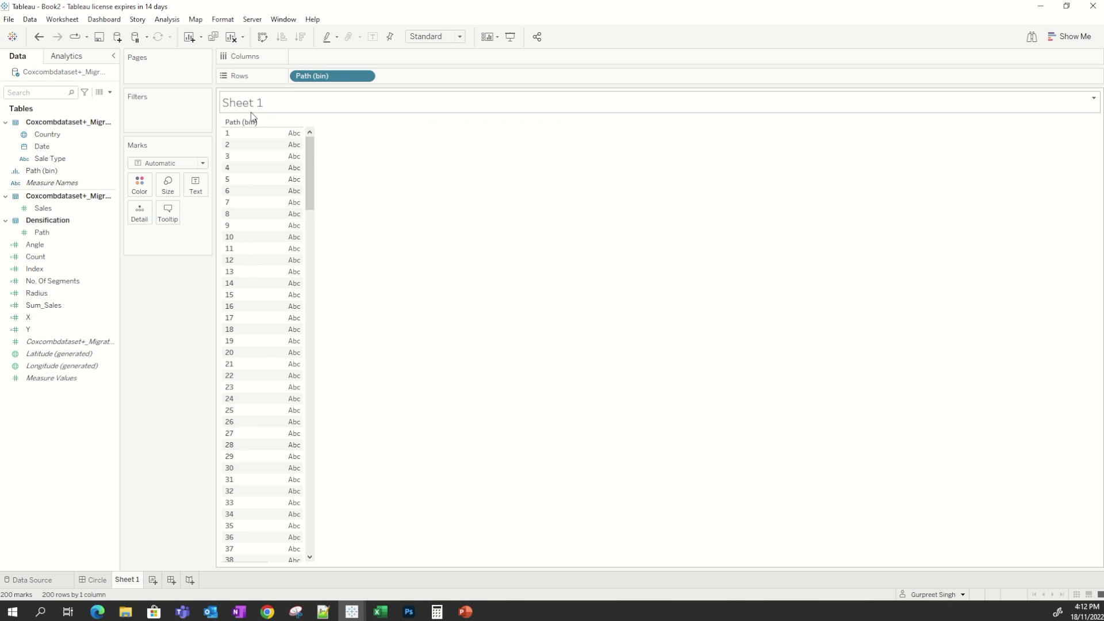
pyautogui.moveTo(316, 149)
pyautogui.mouseDown()
pyautogui.moveTo(316, 474)
pyautogui.moveTo(297, 158)
pyautogui.moveTo(308, 140)
pyautogui.mouseUp()
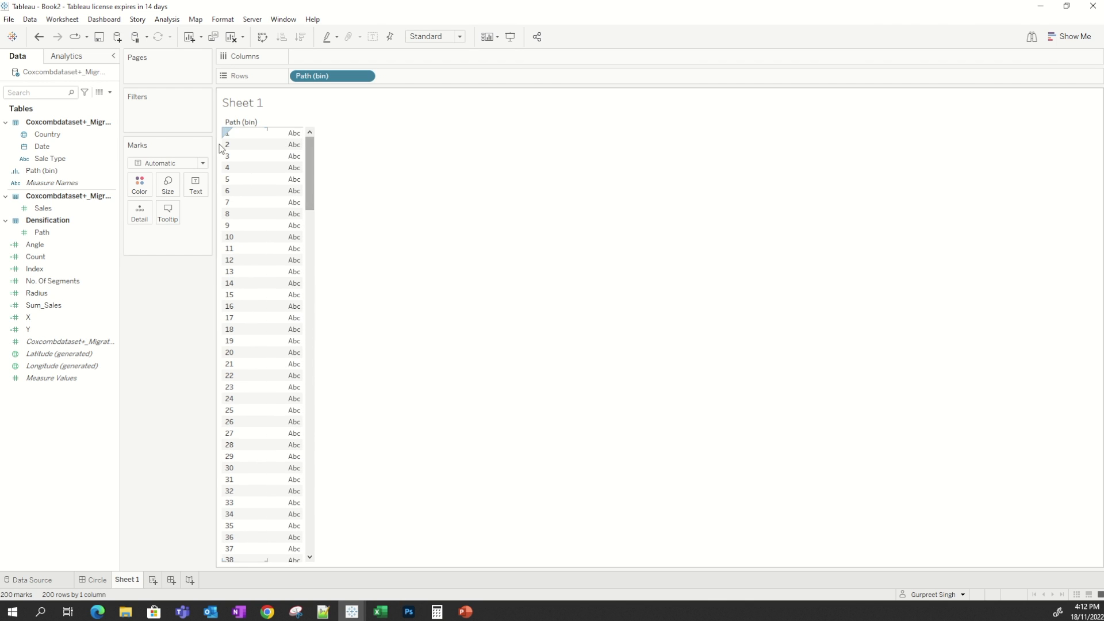
# Set the mark type to Polygon and move Path (bin) onto the Path mark.
pyautogui.click(185, 165)
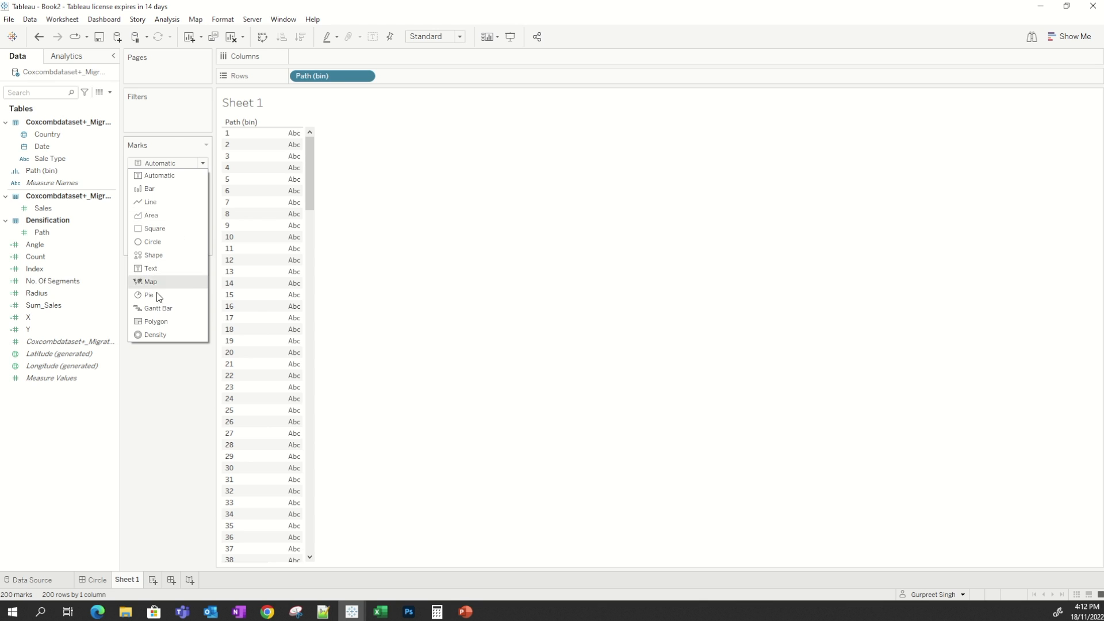
pyautogui.click(153, 319)
pyautogui.moveTo(336, 80); pyautogui.dragTo(198, 211)
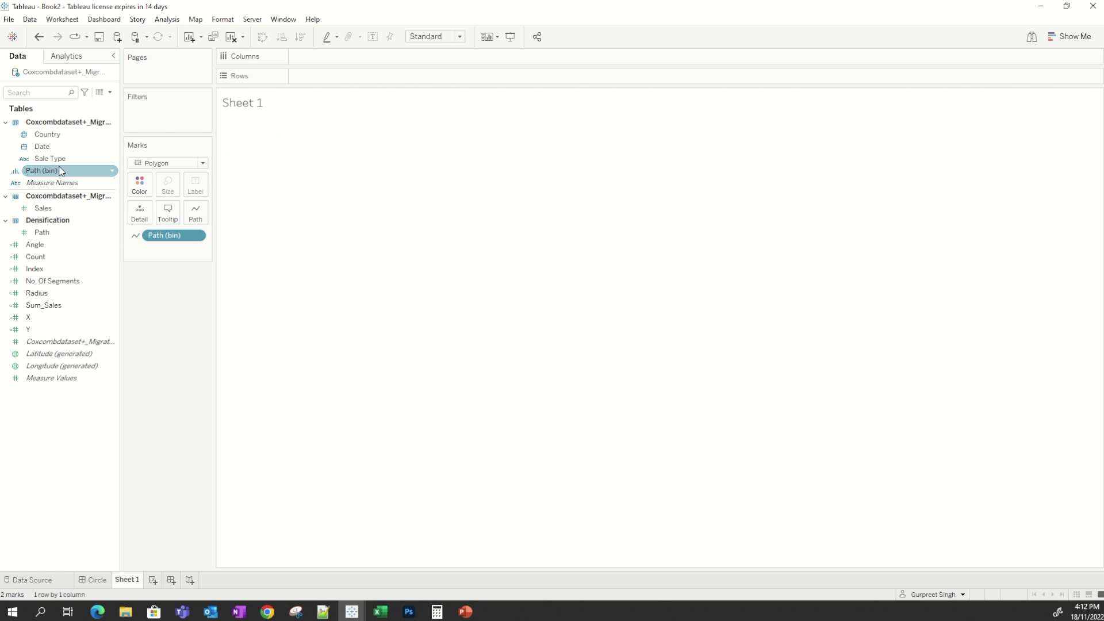
# Add Date to Detail and change it from Year to Month.
pyautogui.moveTo(42, 146); pyautogui.dragTo(144, 212)
pyautogui.click(197, 237)
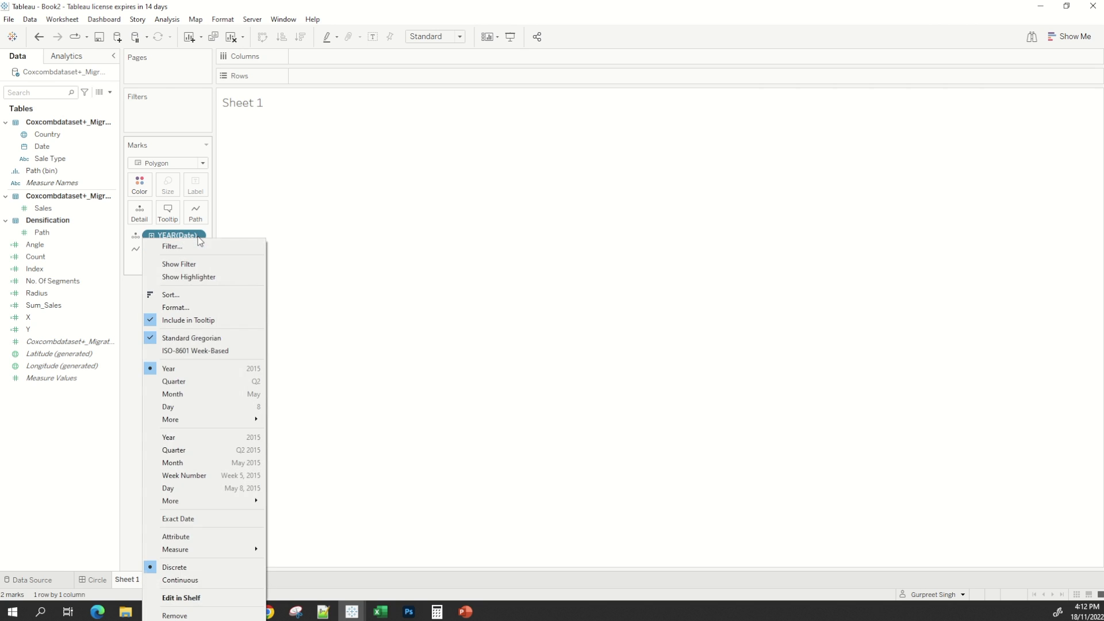
pyautogui.click(202, 395)
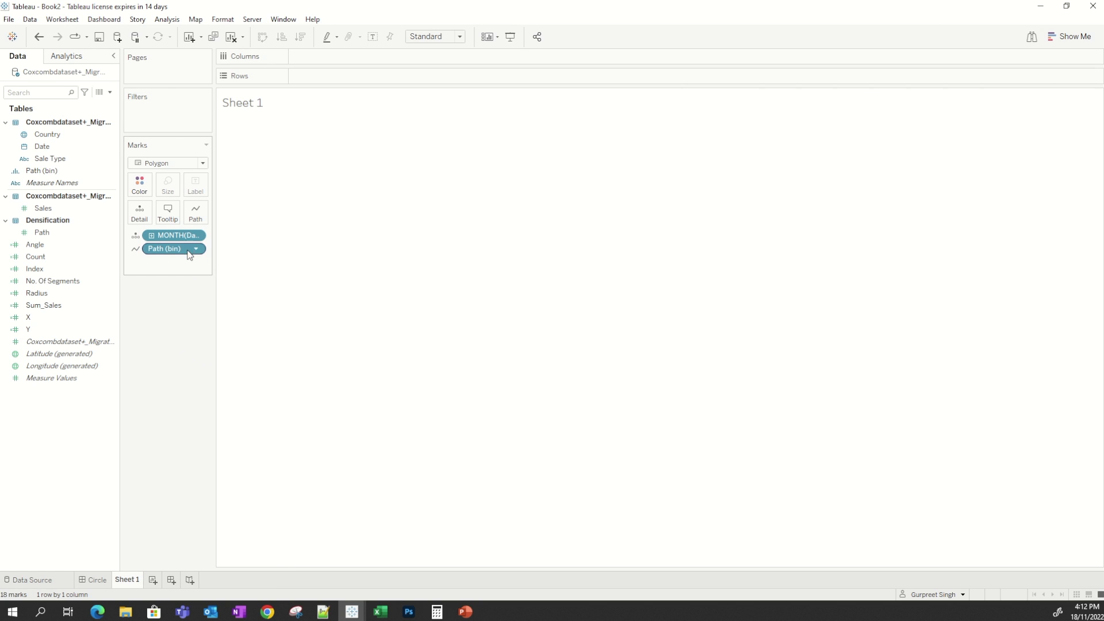
# Add Sale Type to Color and reorder the Month of Date pill above it.
pyautogui.click(52, 159)
pyautogui.moveTo(53, 159); pyautogui.dragTo(141, 187)
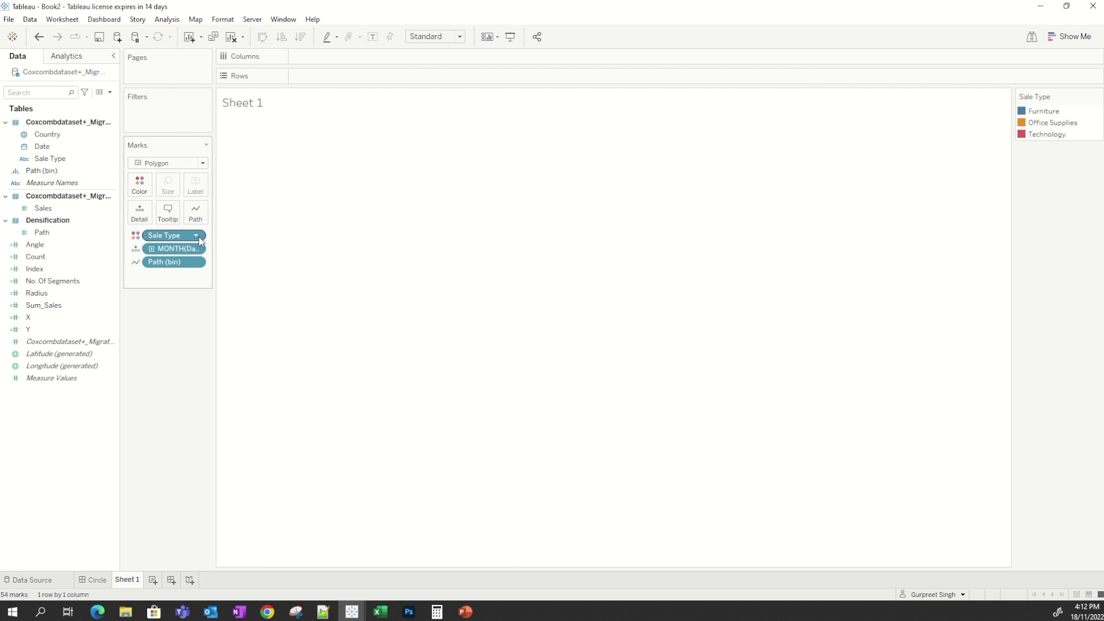
pyautogui.moveTo(186, 252); pyautogui.dragTo(189, 228)
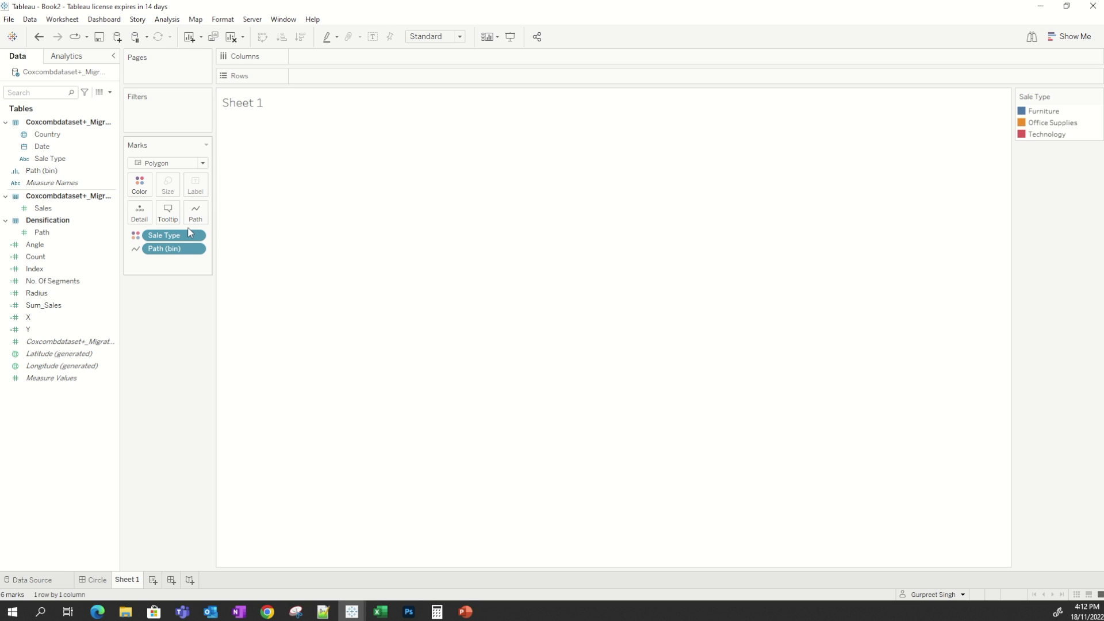
pyautogui.hotkey('ctrl', 'z')
pyautogui.moveTo(182, 252); pyautogui.dragTo(179, 230)
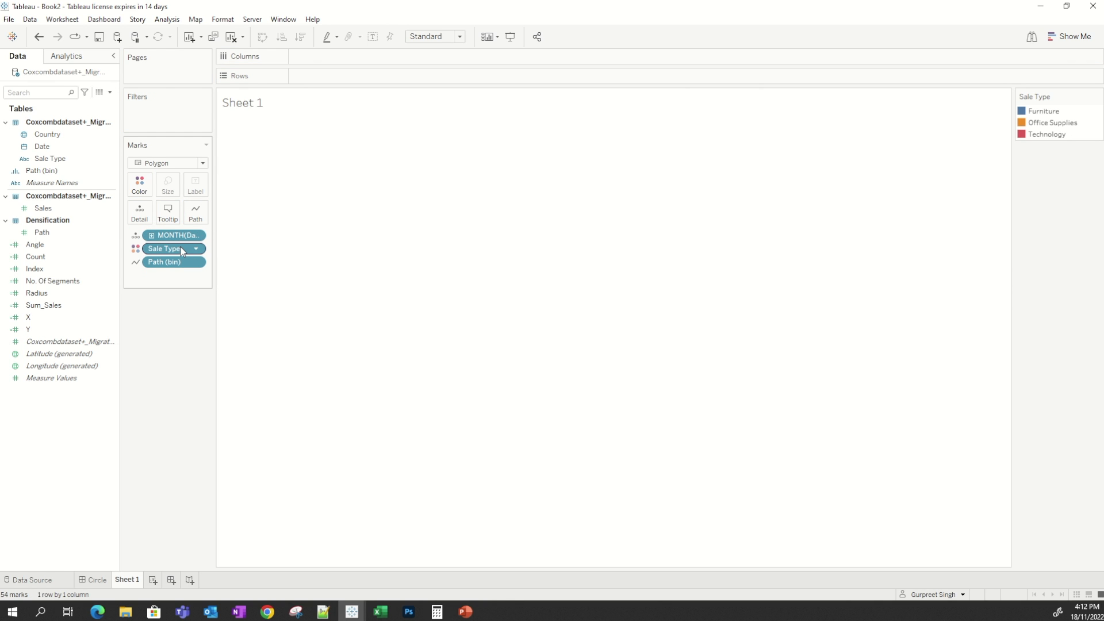
# Place X on Columns and Y on Rows.
pyautogui.click(92, 320)
pyautogui.moveTo(69, 318); pyautogui.dragTo(356, 56)
pyautogui.moveTo(33, 331); pyautogui.dragTo(301, 74)
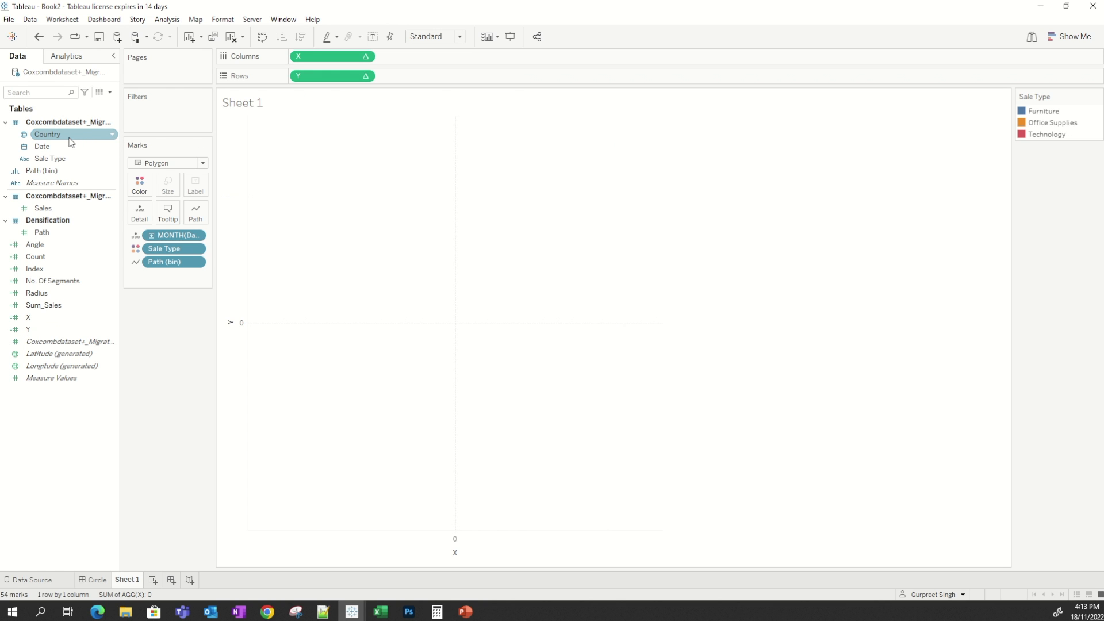
# Add Country to Filters and keep only Japan.
pyautogui.moveTo(70, 141); pyautogui.dragTo(159, 117)
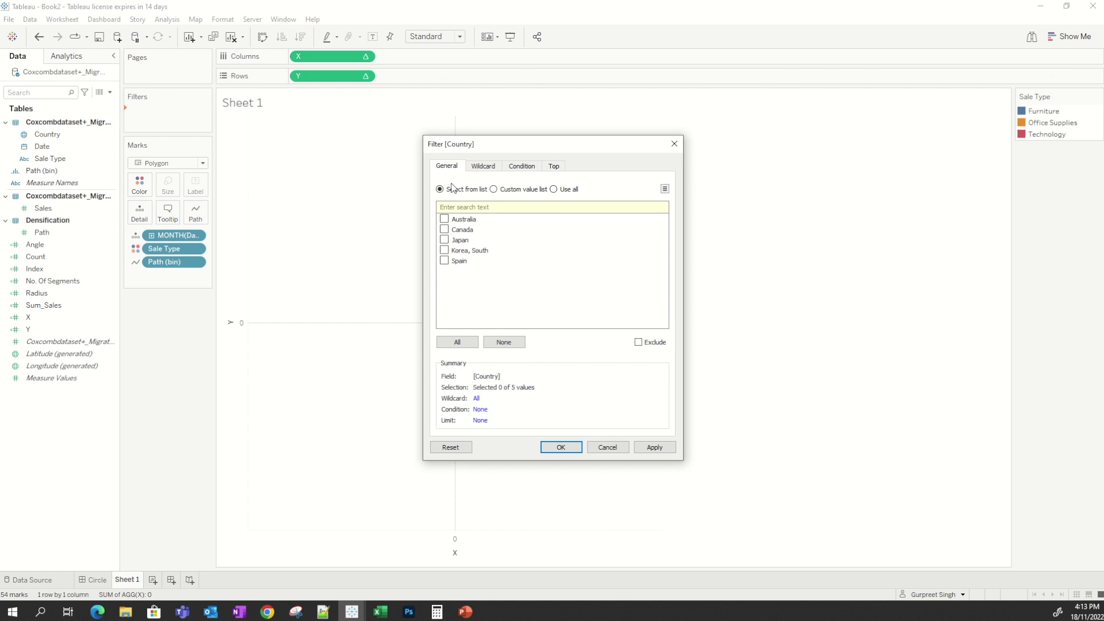
pyautogui.click(445, 239)
pyautogui.click(561, 448)
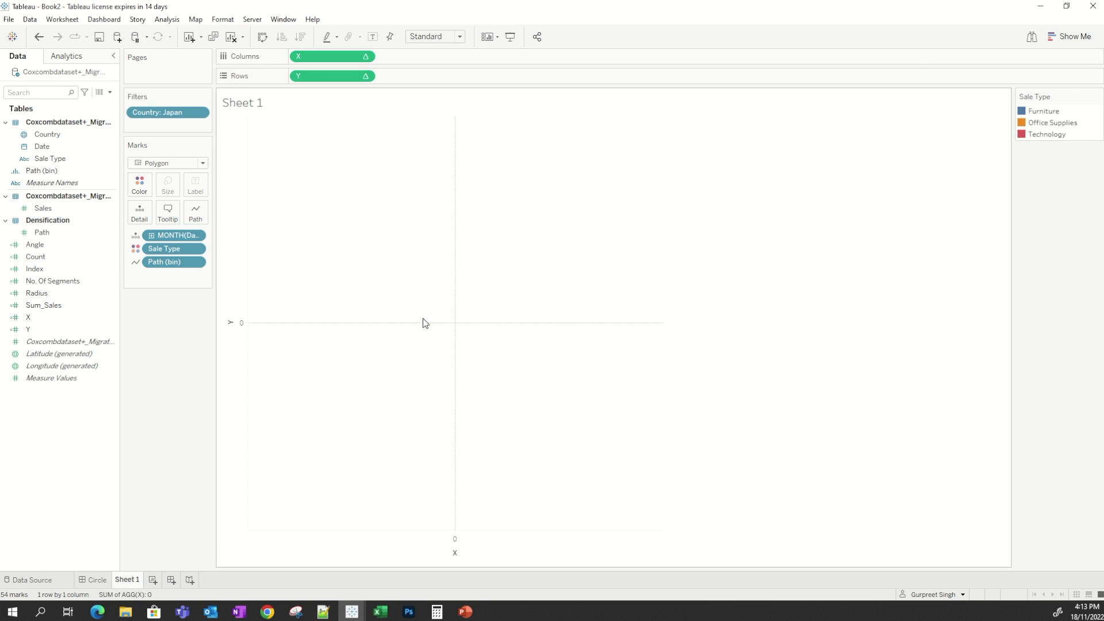
# Edit X's table calculation so its X level computes using Specific Dimensions with Path (bin) checked.
pyautogui.click(366, 57)
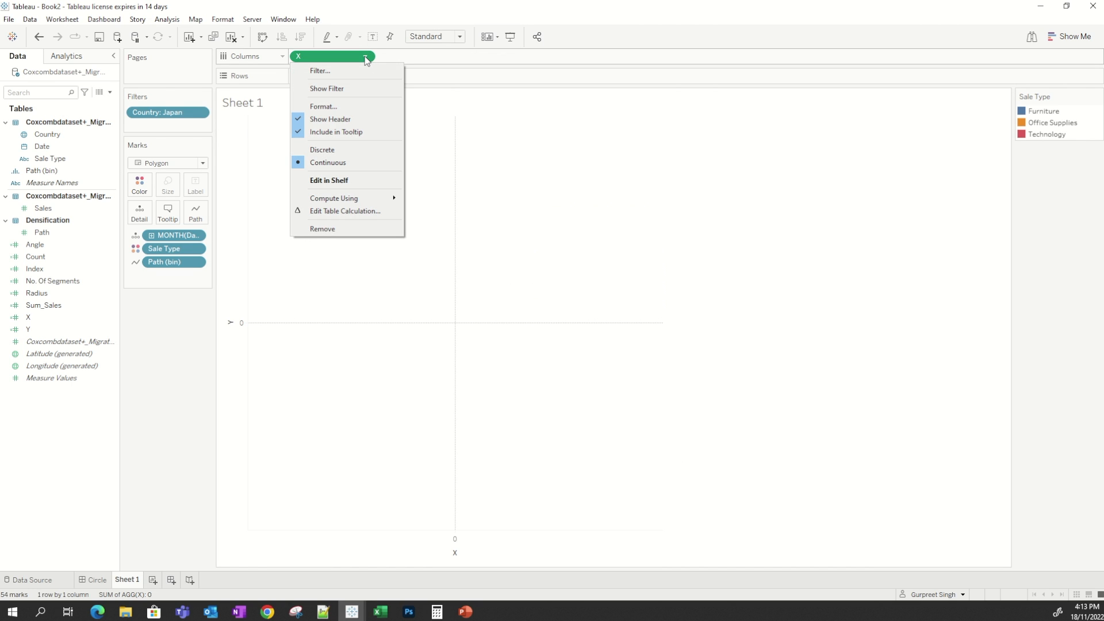
pyautogui.click(369, 212)
pyautogui.moveTo(833, 35); pyautogui.dragTo(694, 81)
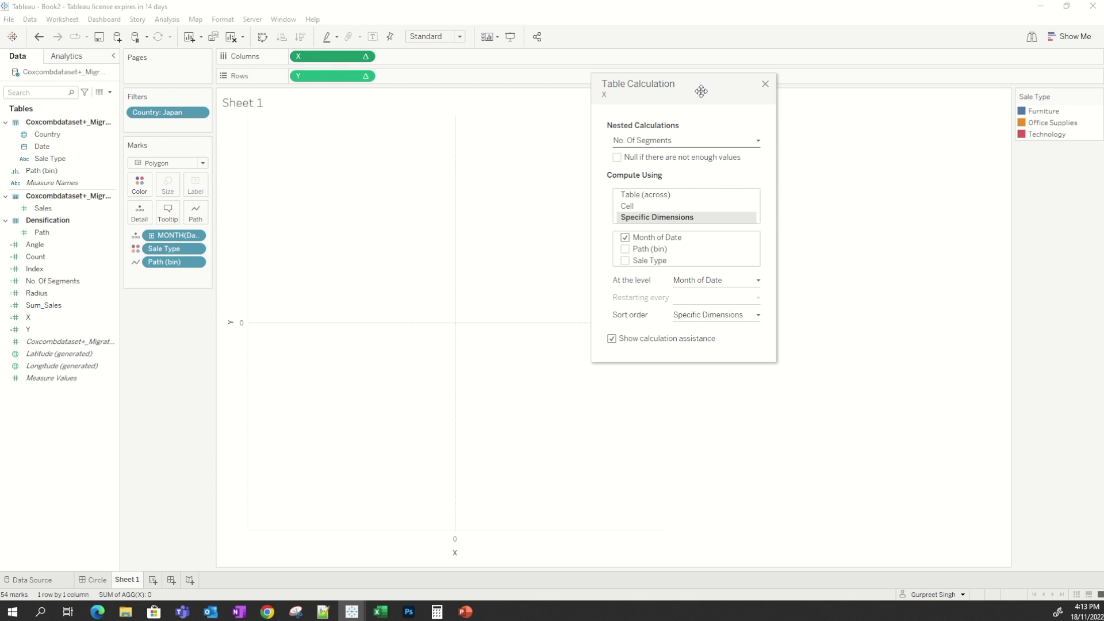
pyautogui.click(682, 142)
pyautogui.click(661, 152)
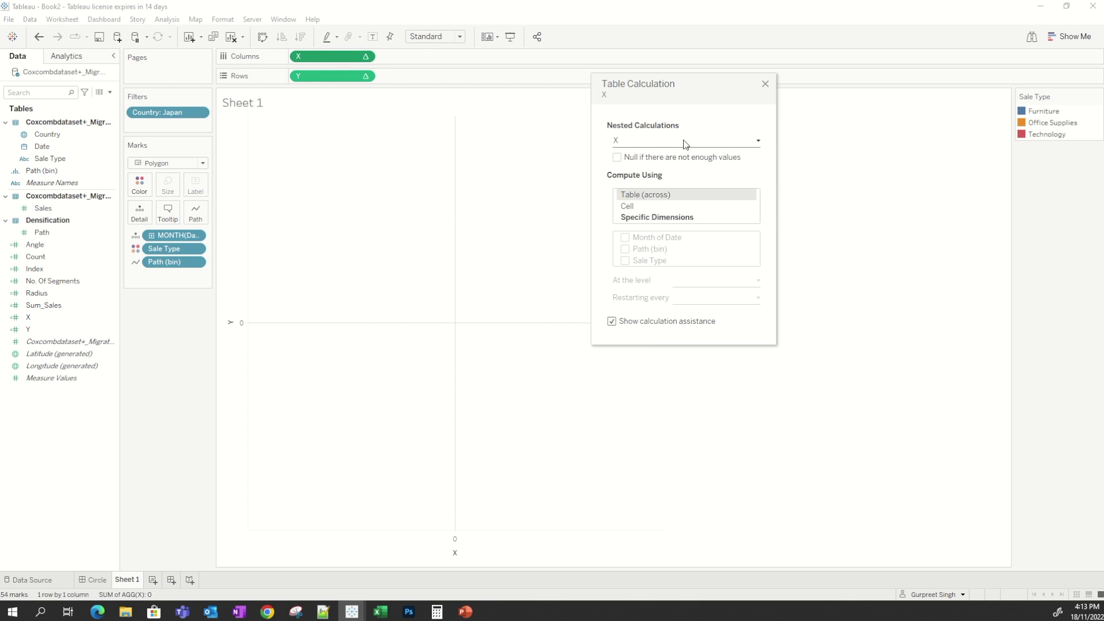
pyautogui.click(654, 219)
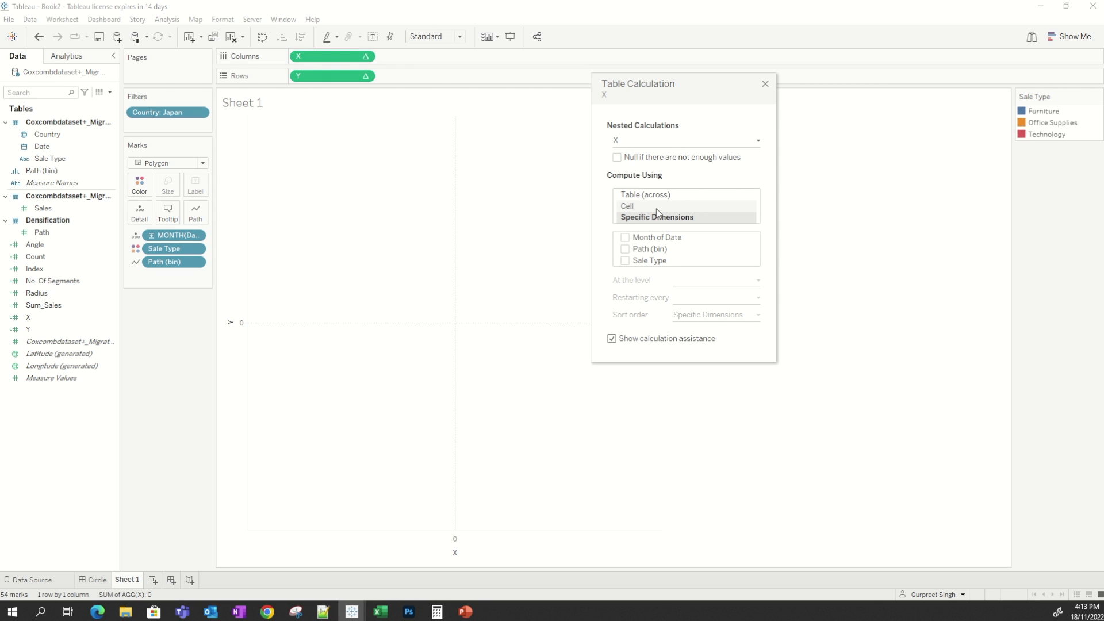
pyautogui.click(625, 249)
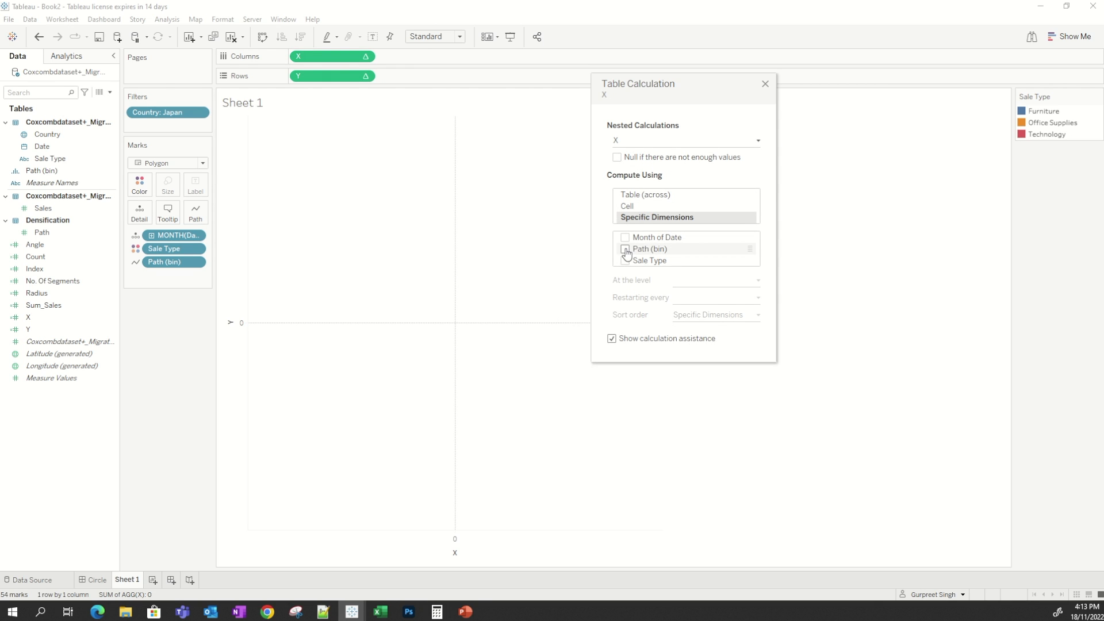
# Set X's nested Index calculation to compute using Specific Dimensions along Path (bin).
pyautogui.click(646, 143)
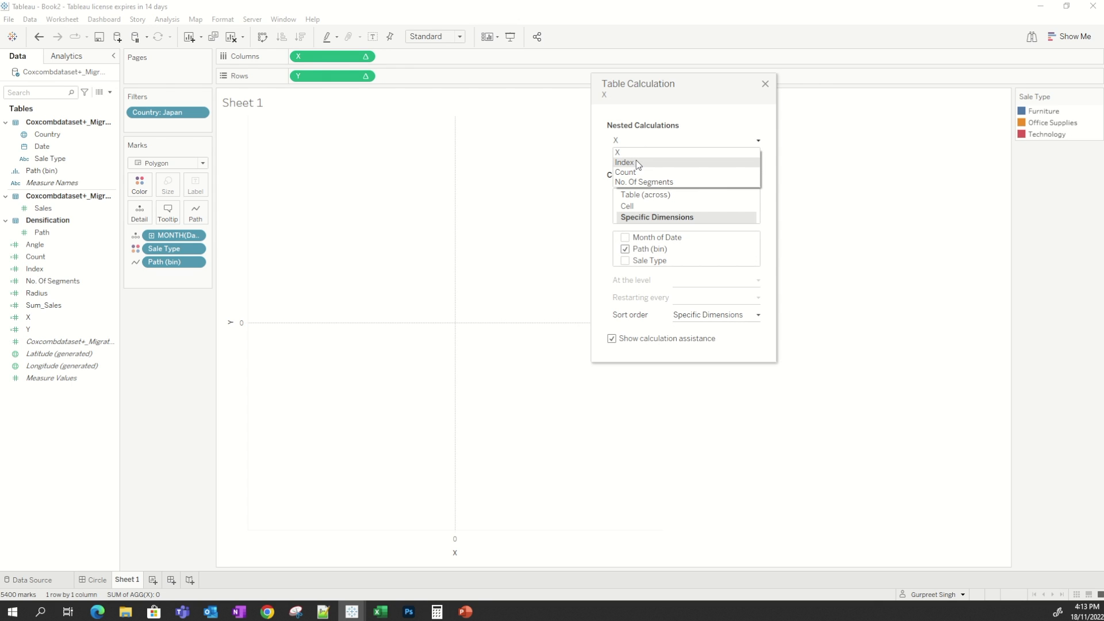
pyautogui.click(625, 163)
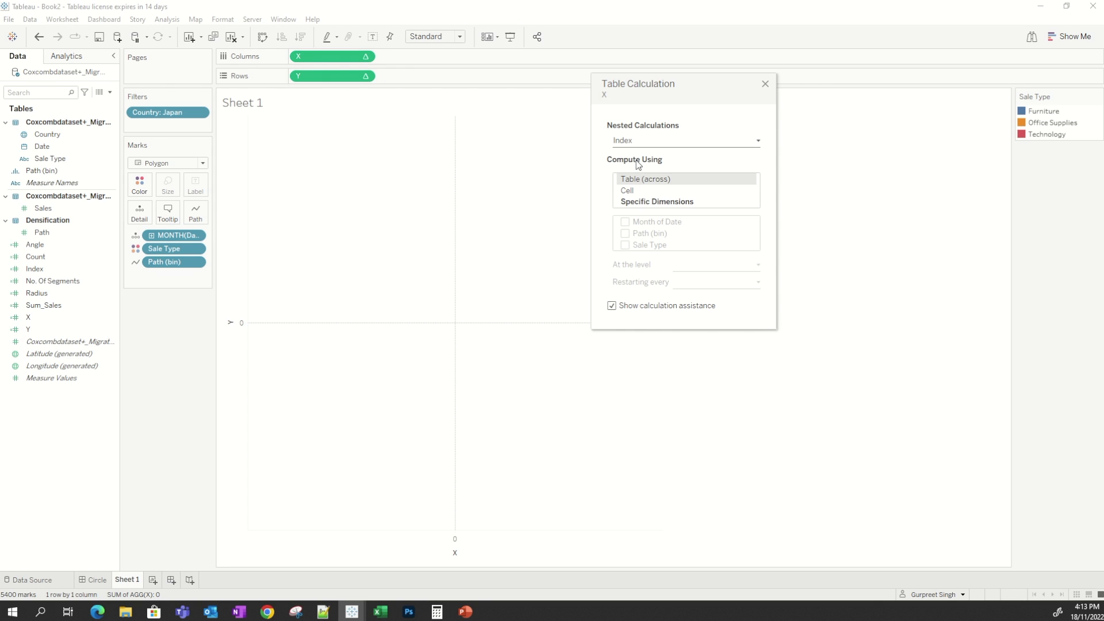
pyautogui.click(657, 202)
pyautogui.click(626, 234)
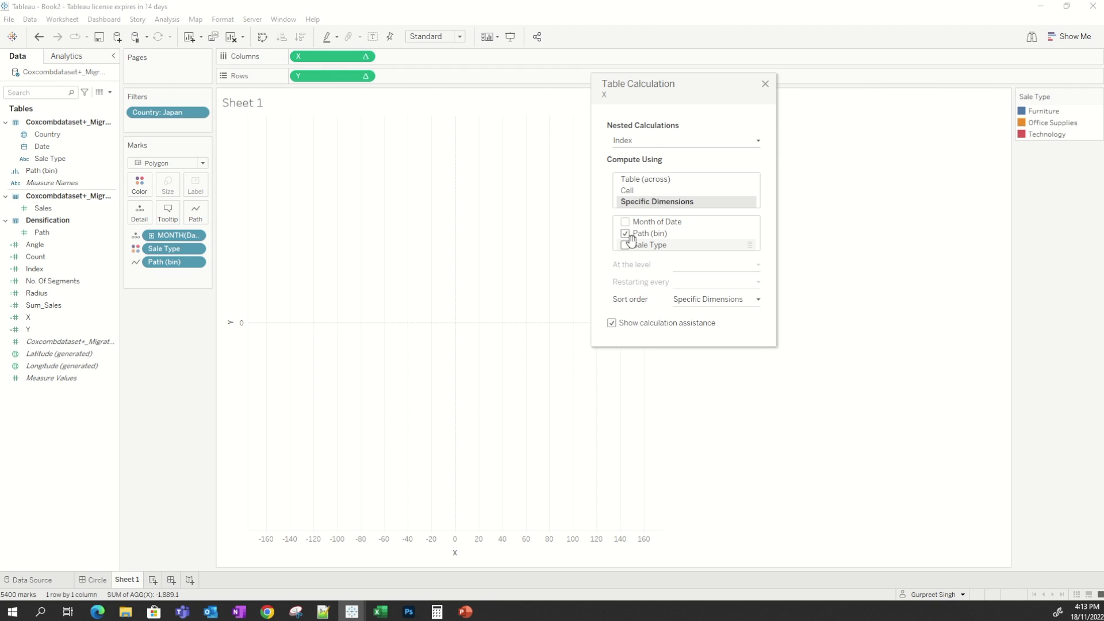
pyautogui.click(654, 143)
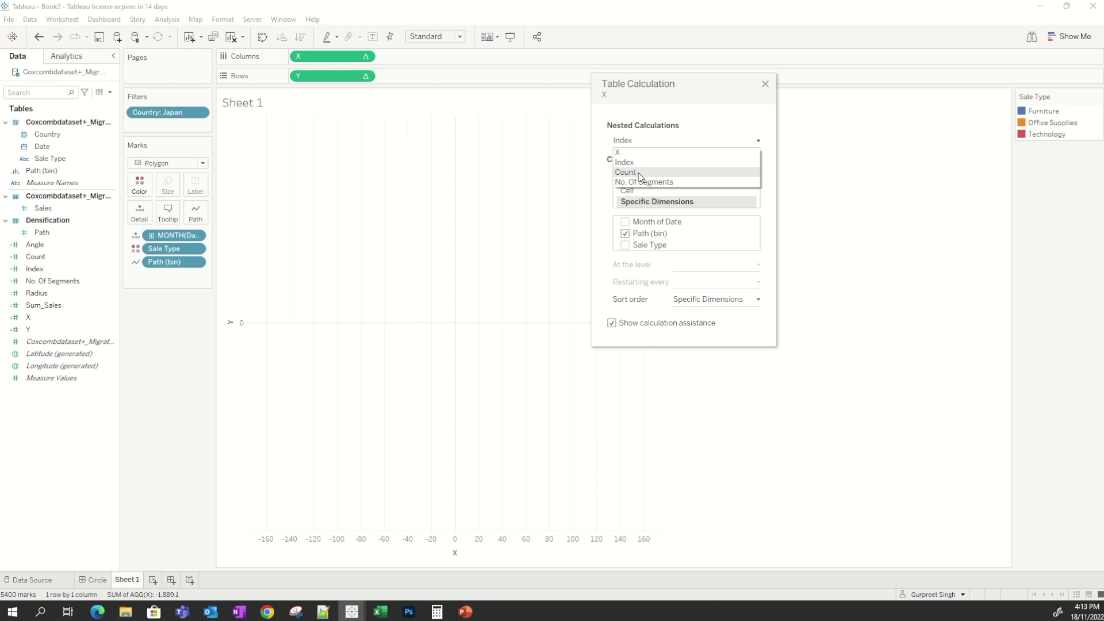
pyautogui.click(647, 142)
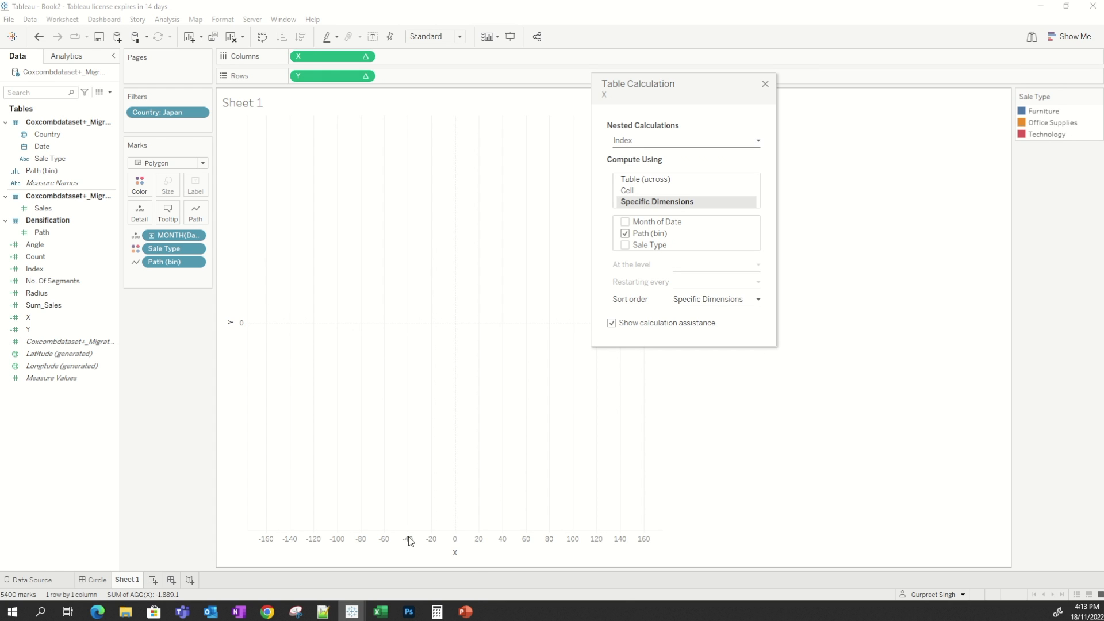
# View the Circle dashboard in the reference Cox Comb workbook, then return to the working workbook.
pyautogui.moveTo(349, 613)
pyautogui.click(369, 586)
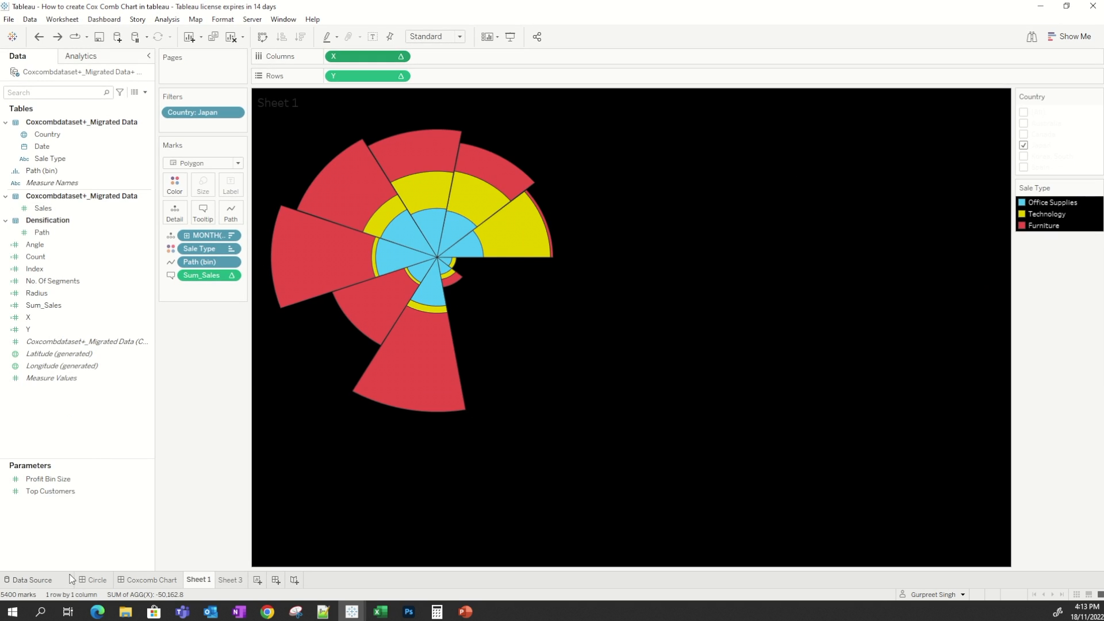
pyautogui.click(108, 578)
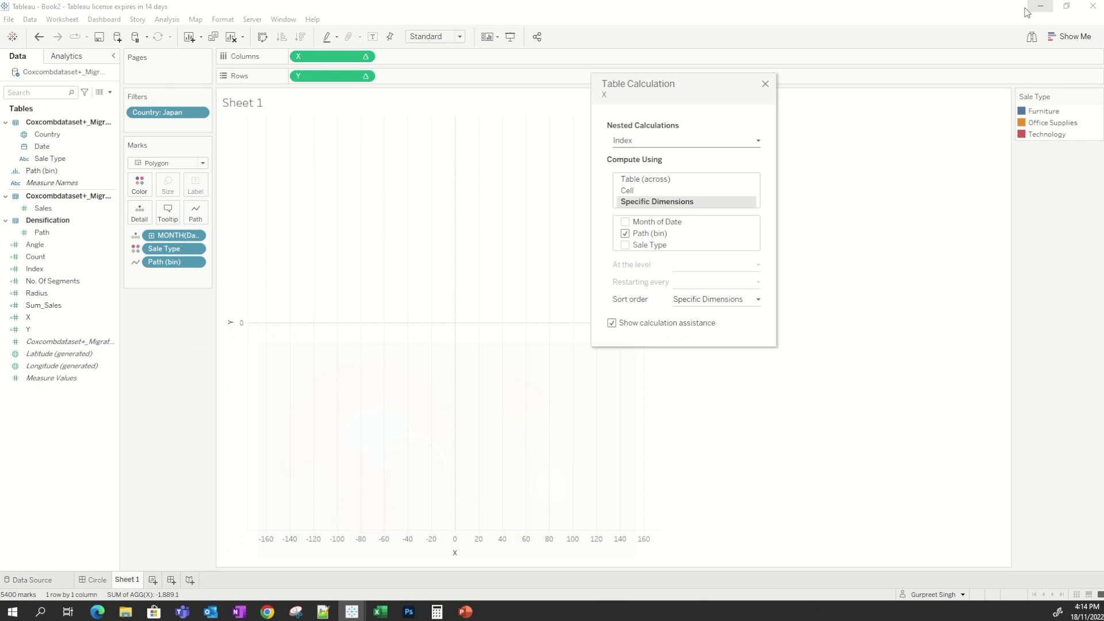
pyautogui.click(1041, 6)
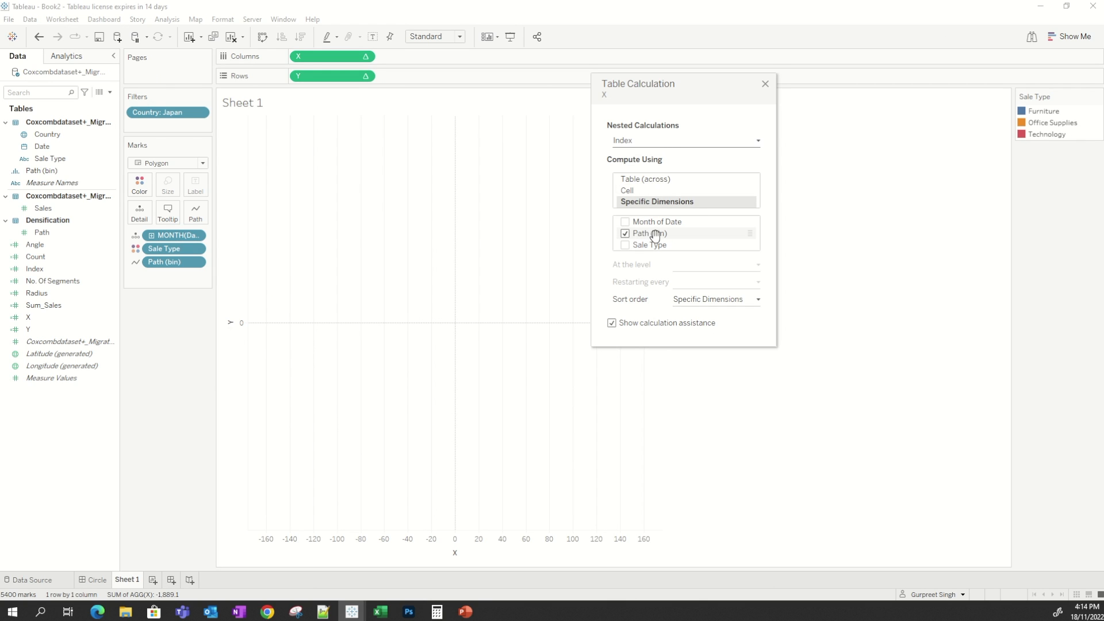
# Set X's nested Count calculation to compute using Specific Dimensions along Month of Date.
pyautogui.click(663, 143)
pyautogui.click(632, 172)
pyautogui.click(650, 202)
pyautogui.click(641, 221)
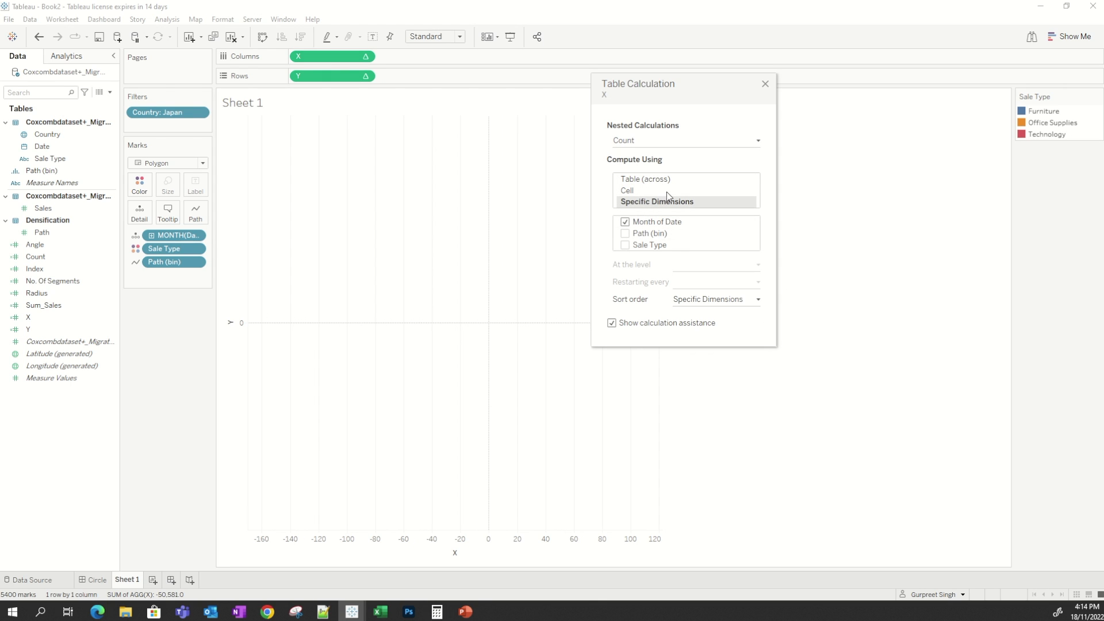
# Set X's nested No. Of Segments calculation to compute along Month of Date and Path (bin), then close the dialog.
pyautogui.click(642, 144)
pyautogui.click(644, 182)
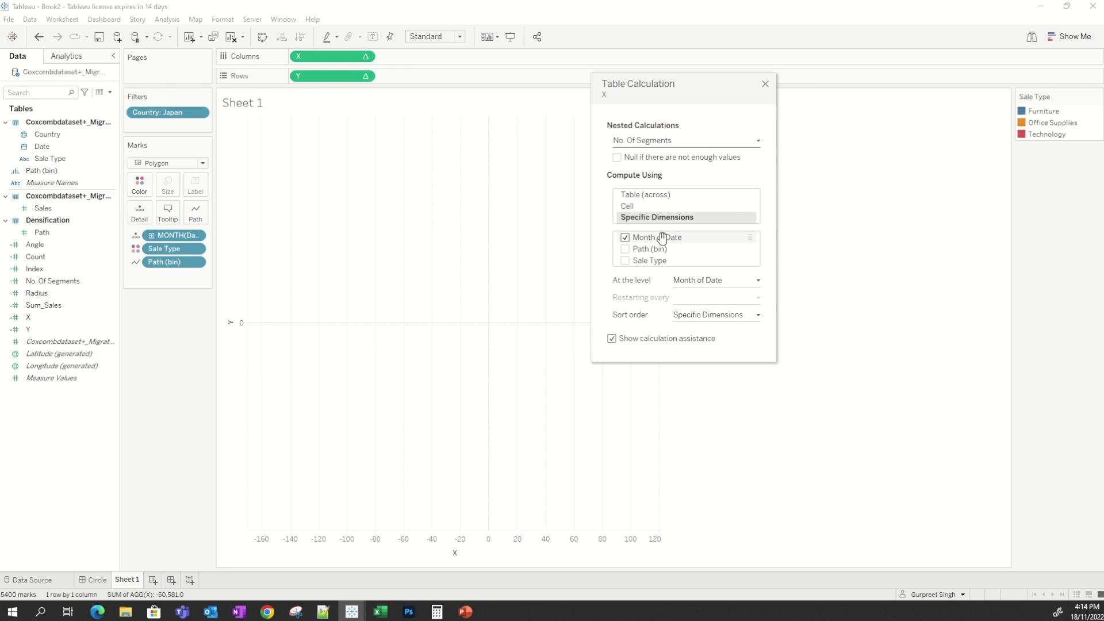
pyautogui.click(640, 250)
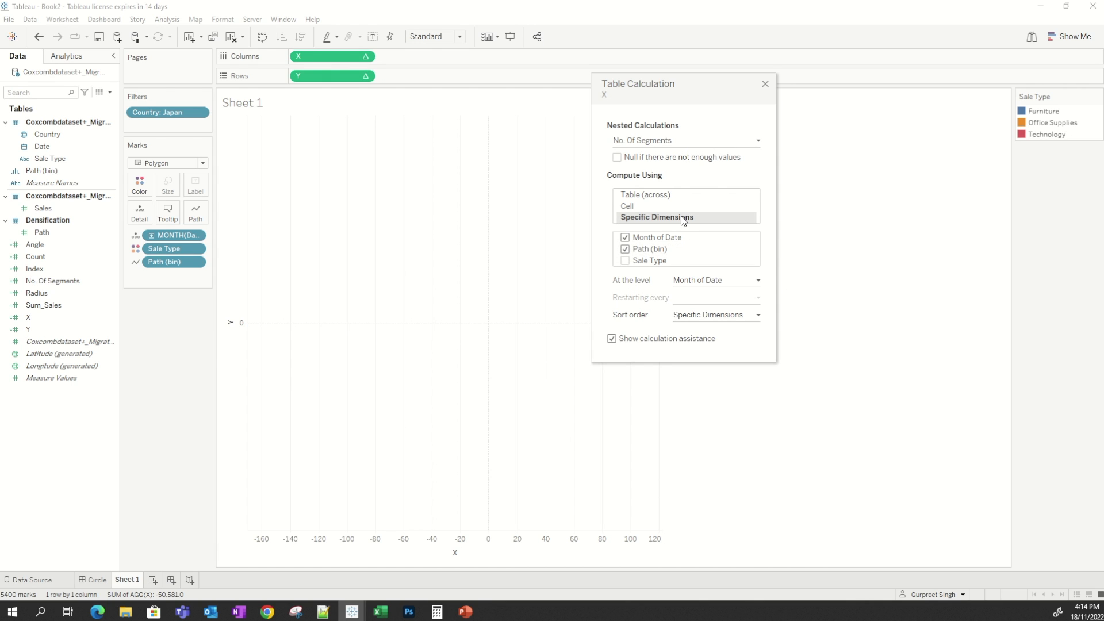
pyautogui.click(766, 84)
# Edit Y's table calculation so its Y level computes using Specific Dimensions with Path (bin) checked.
pyautogui.click(366, 76)
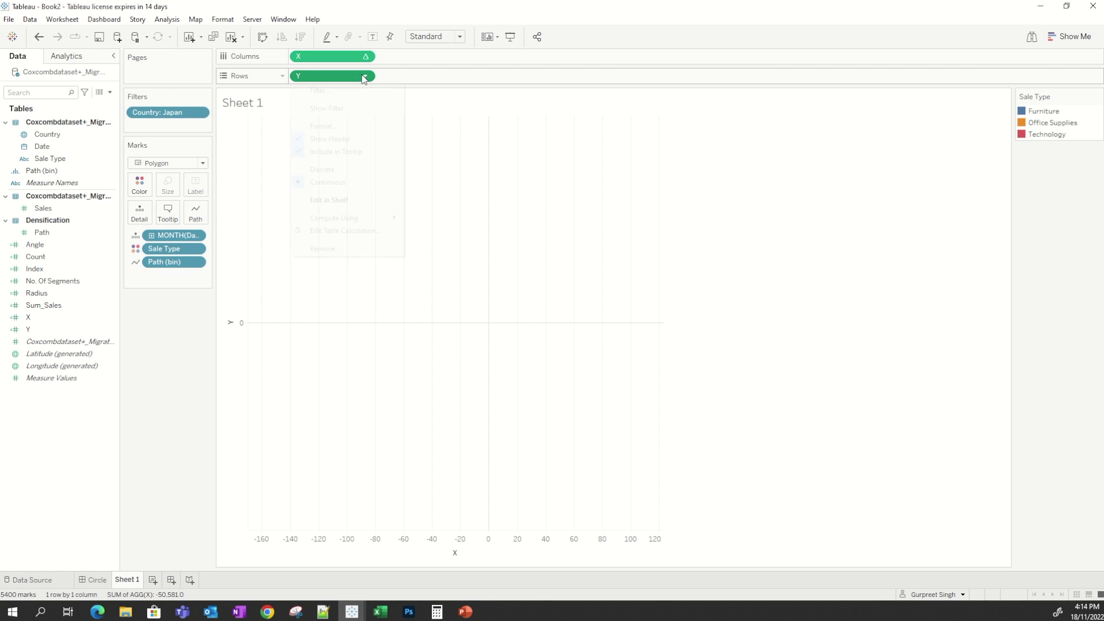
pyautogui.click(360, 230)
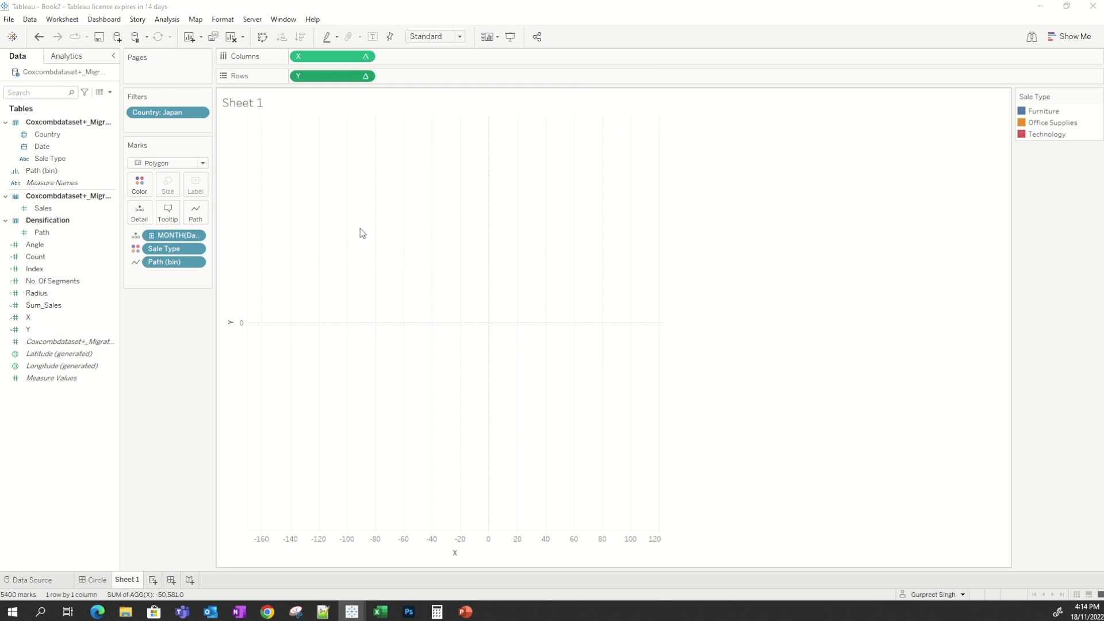
pyautogui.click(647, 140)
pyautogui.click(631, 154)
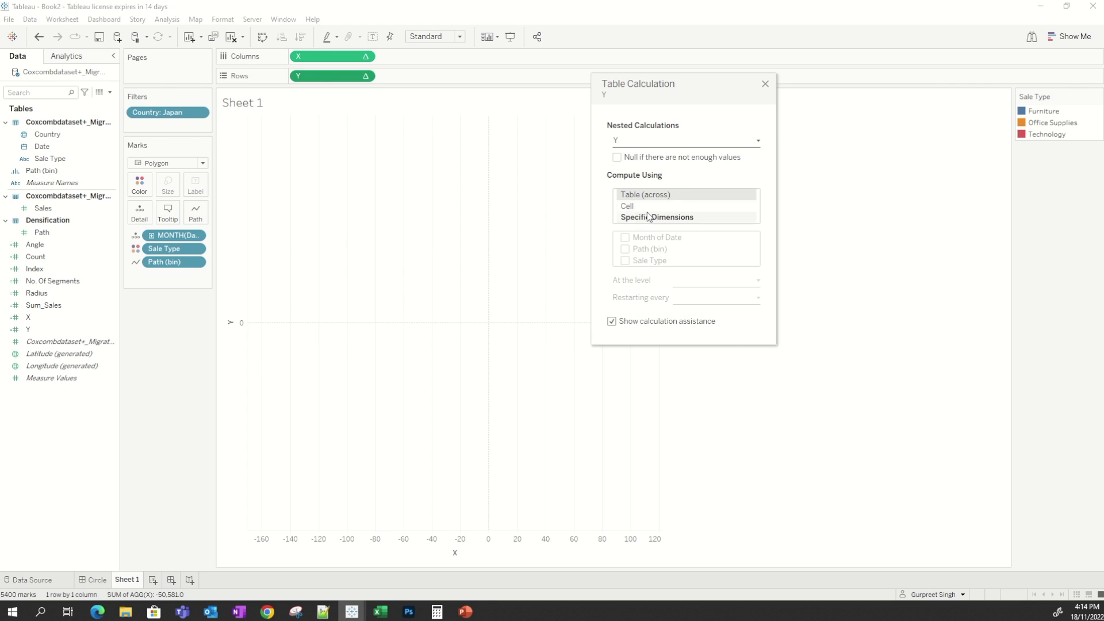
pyautogui.click(635, 237)
pyautogui.click(625, 250)
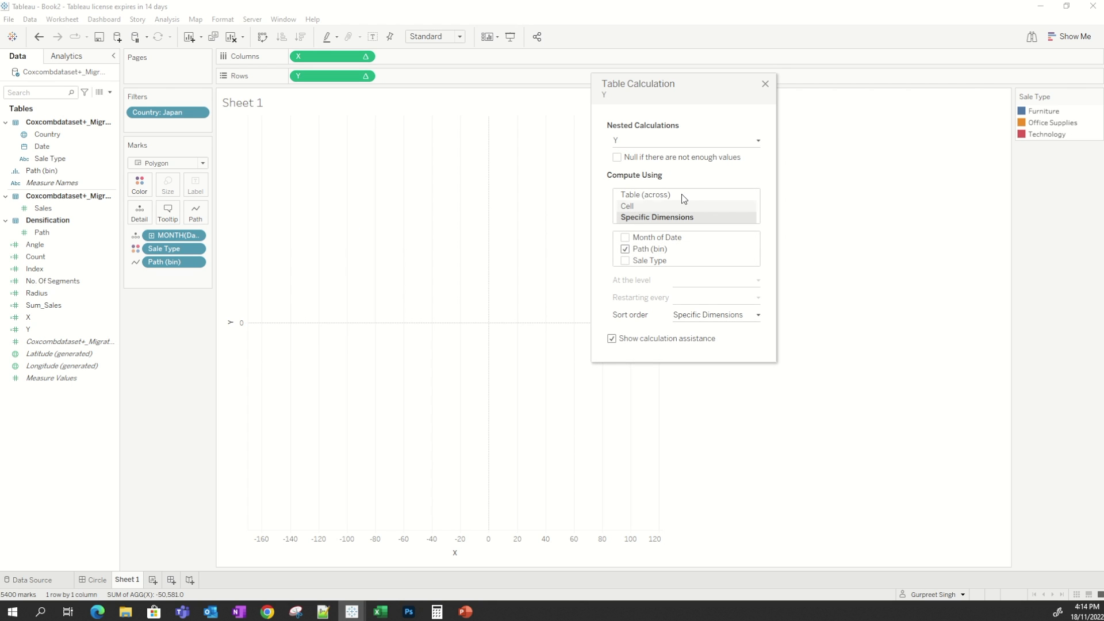
# Set Y's nested Index calculation to compute along Path (bin).
pyautogui.click(646, 140)
pyautogui.click(635, 167)
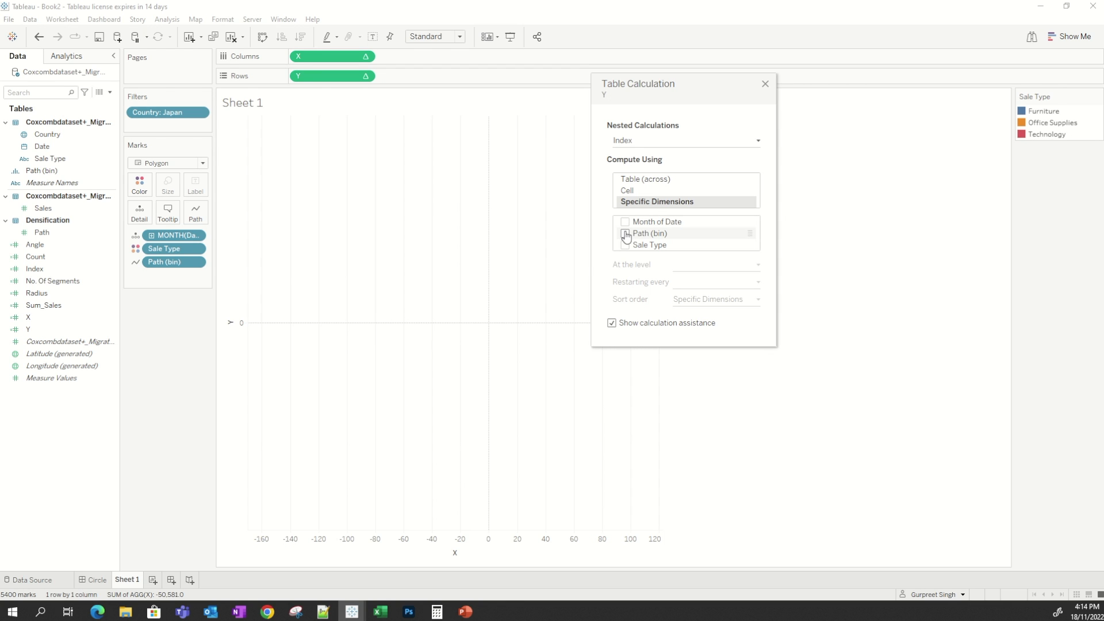
pyautogui.click(625, 234)
# Set Y's nested Count calculation to compute using Specific Dimensions along Month of Date.
pyautogui.click(658, 142)
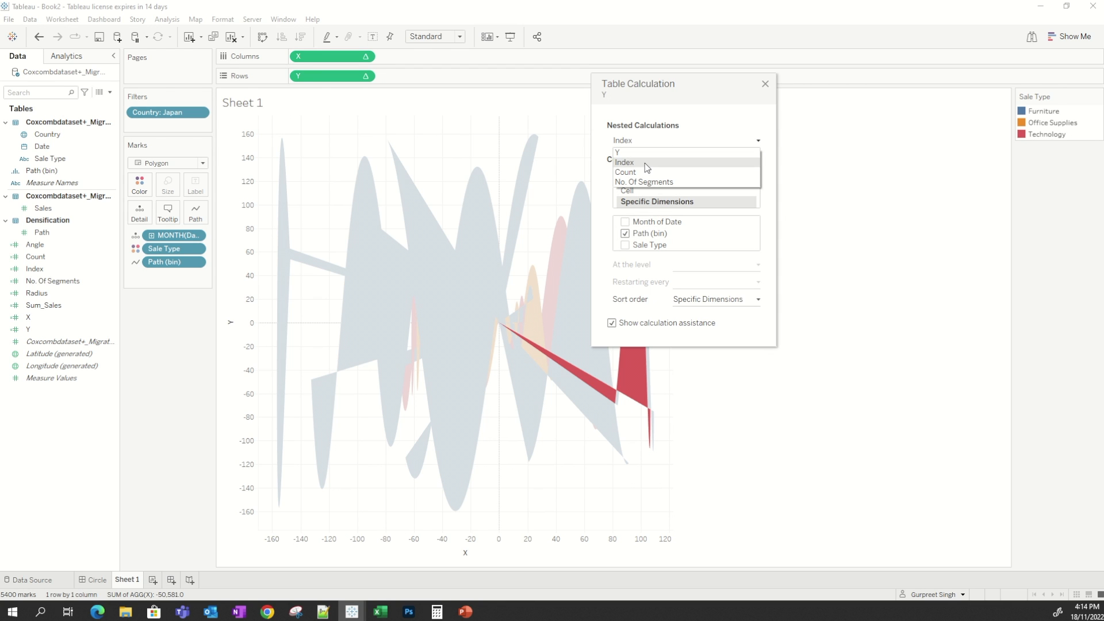
pyautogui.click(645, 179)
pyautogui.click(655, 201)
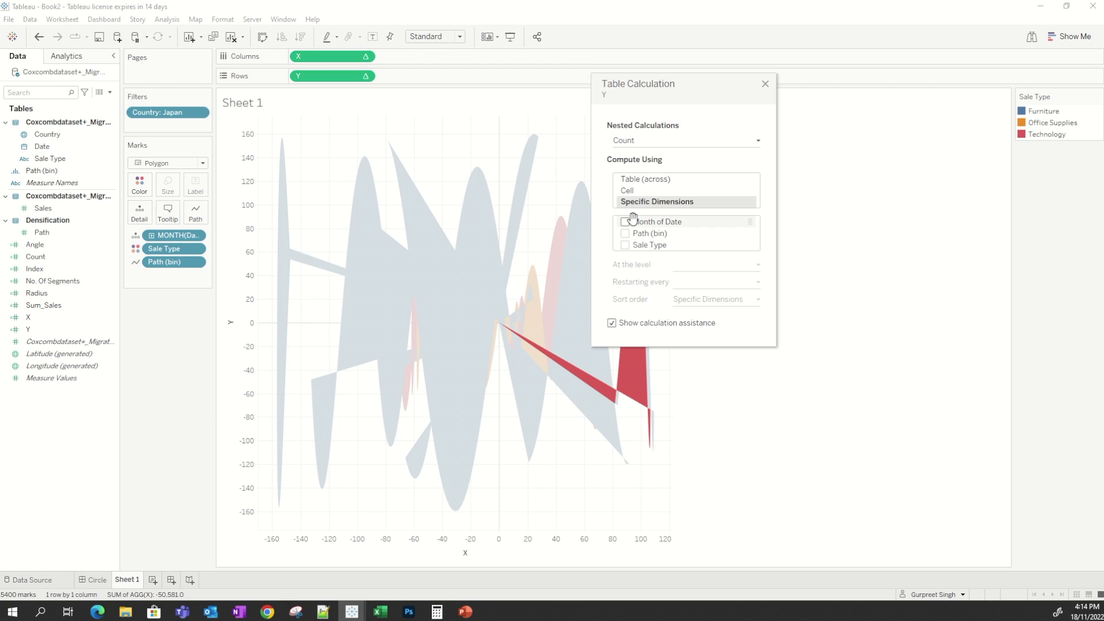
pyautogui.click(626, 222)
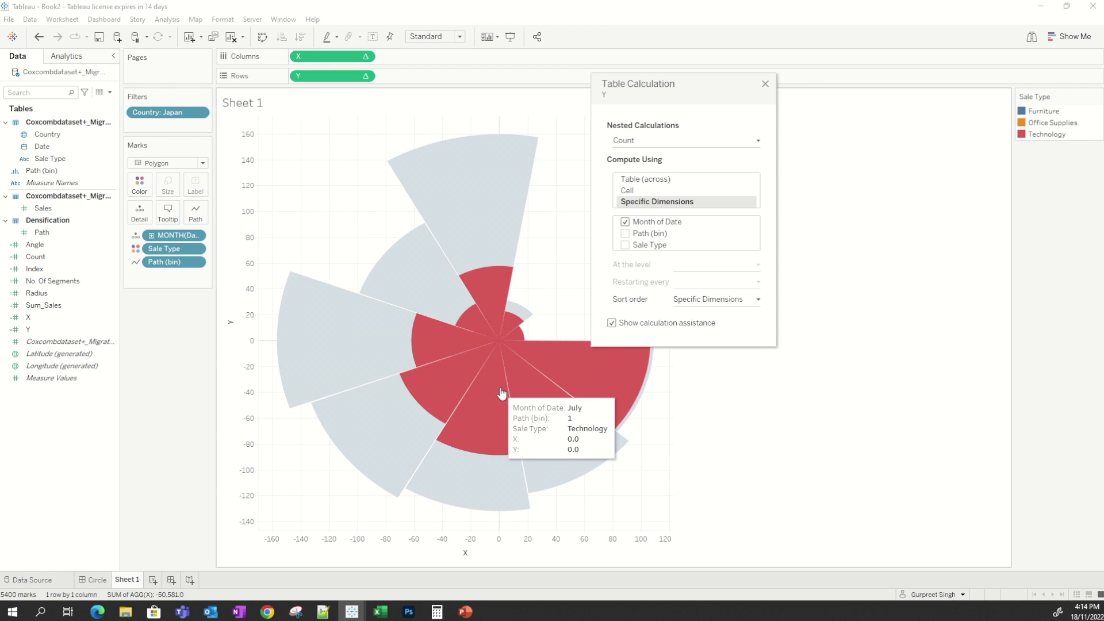
# Set Y's nested No. Of Segments calculation to compute along Month of Date and Path (bin), then close the dialog.
pyautogui.click(644, 145)
pyautogui.click(647, 181)
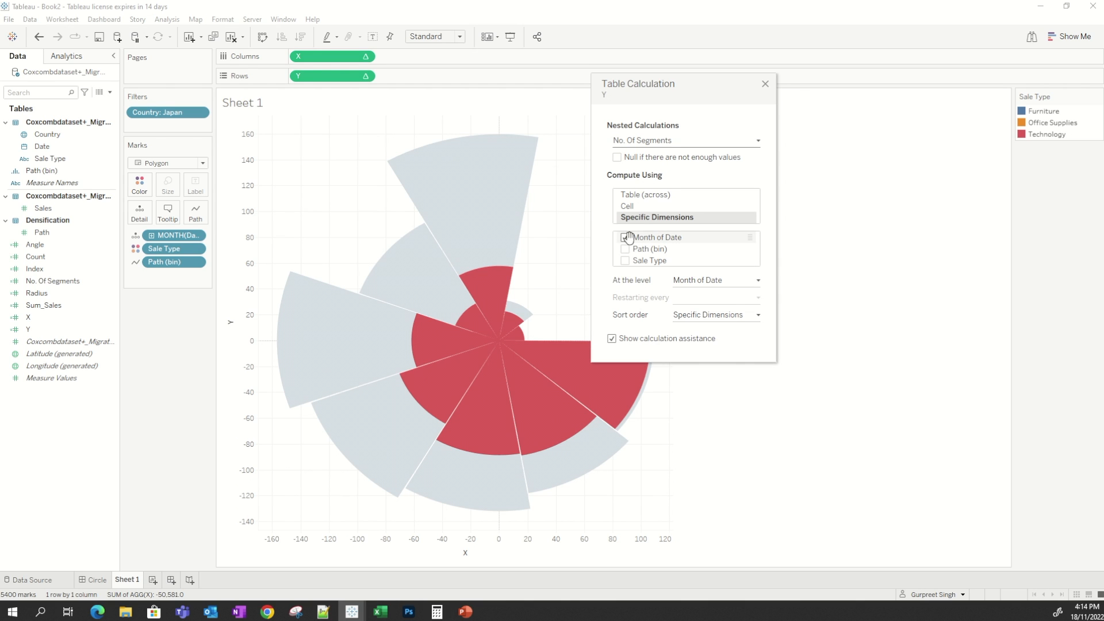
pyautogui.click(627, 251)
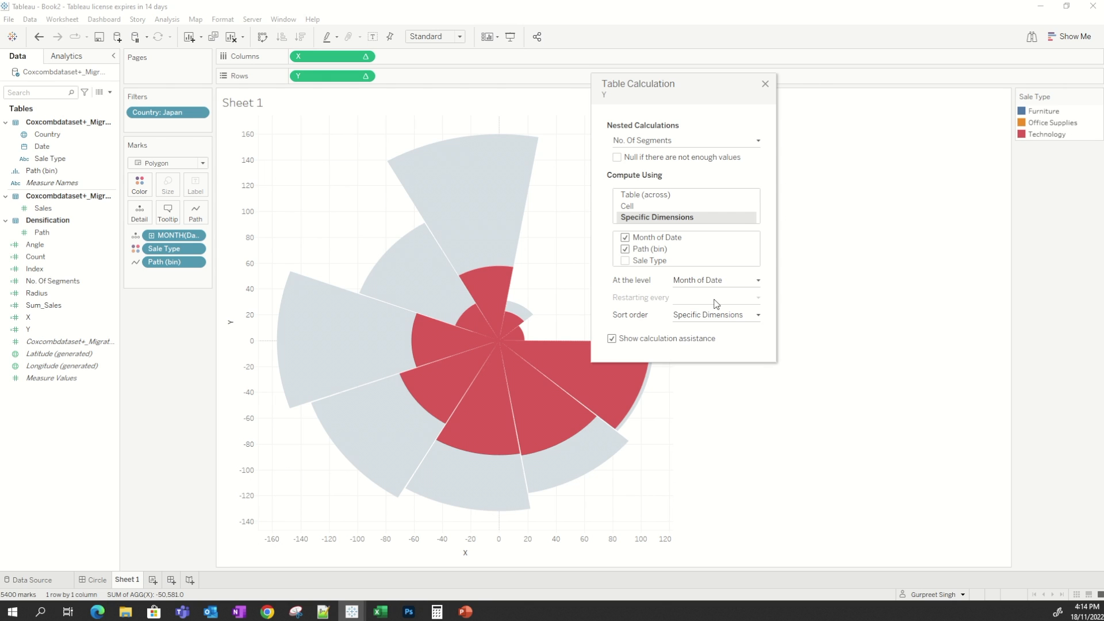
pyautogui.click(764, 86)
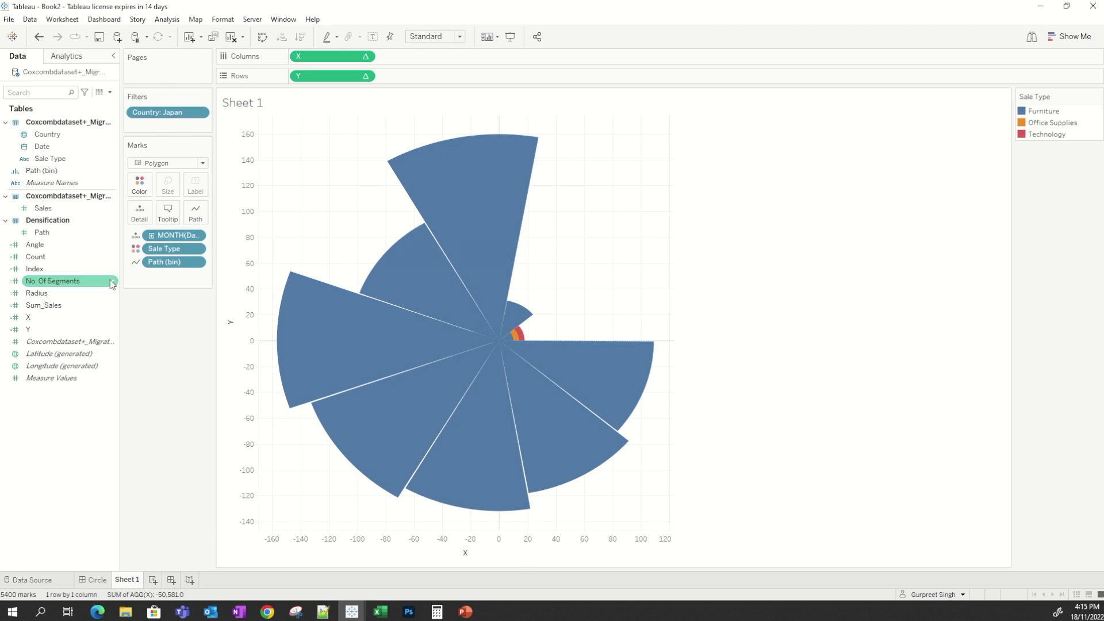
# Add Sum_Sales to Tooltip and set it to compute using Path (bin).
pyautogui.moveTo(43, 305); pyautogui.dragTo(174, 211)
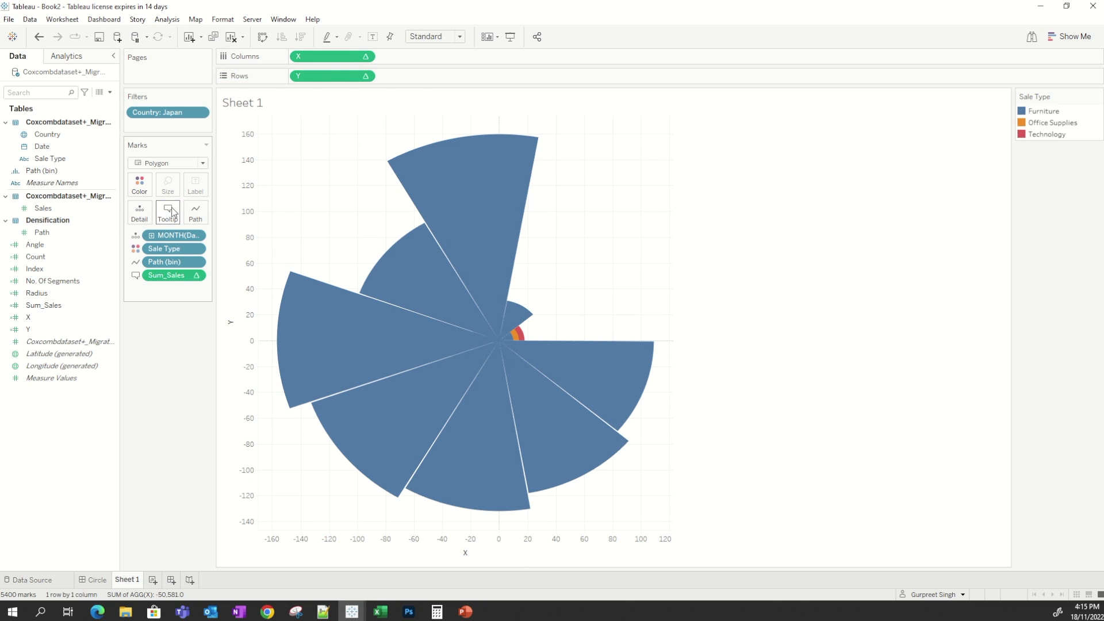
pyautogui.click(198, 275)
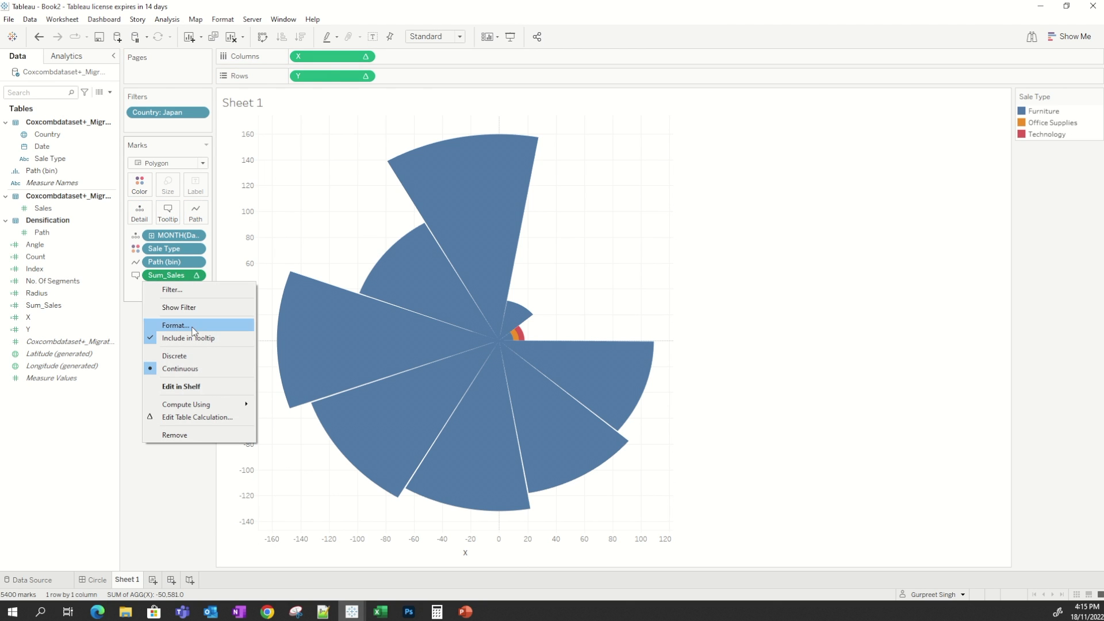
pyautogui.moveTo(206, 408)
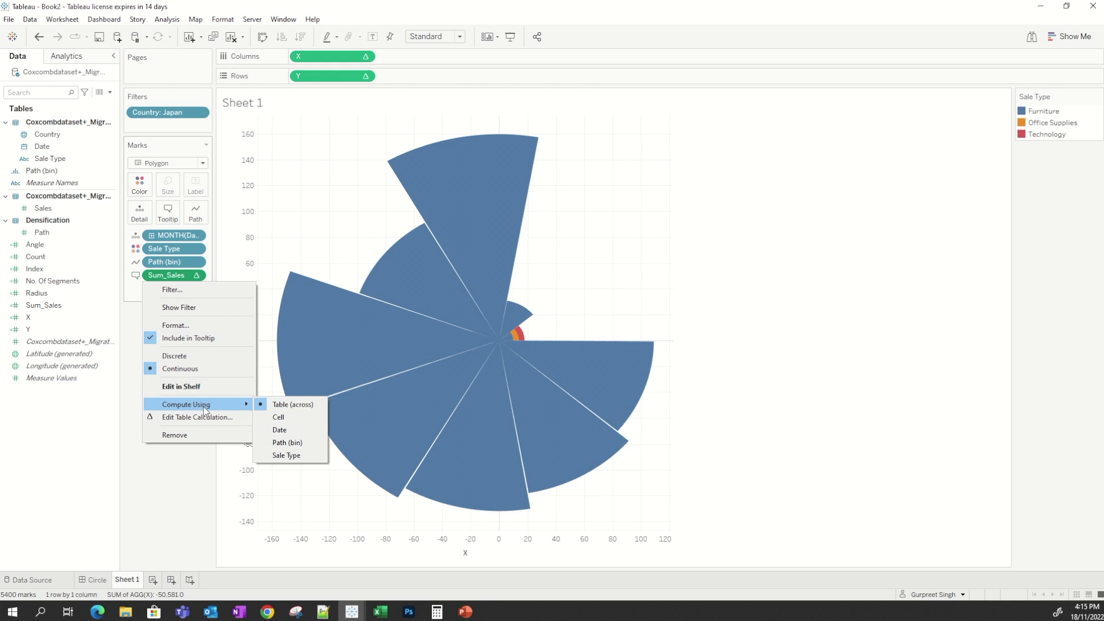
pyautogui.click(282, 442)
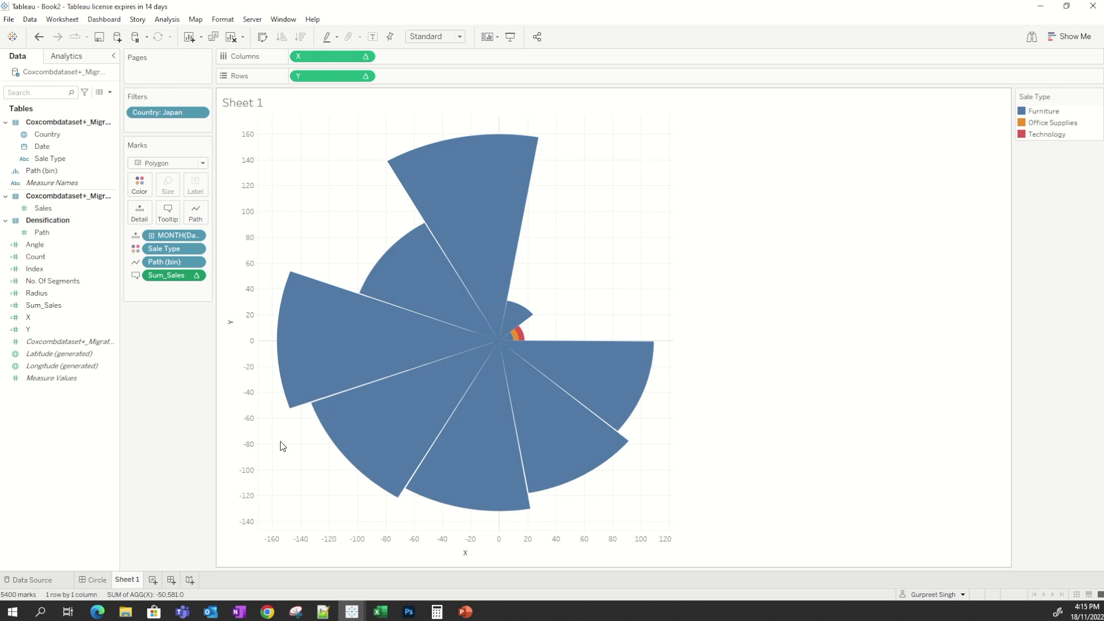
# Sort Sale Type ascending by the Sum of the Sales field.
pyautogui.rightClick(186, 247)
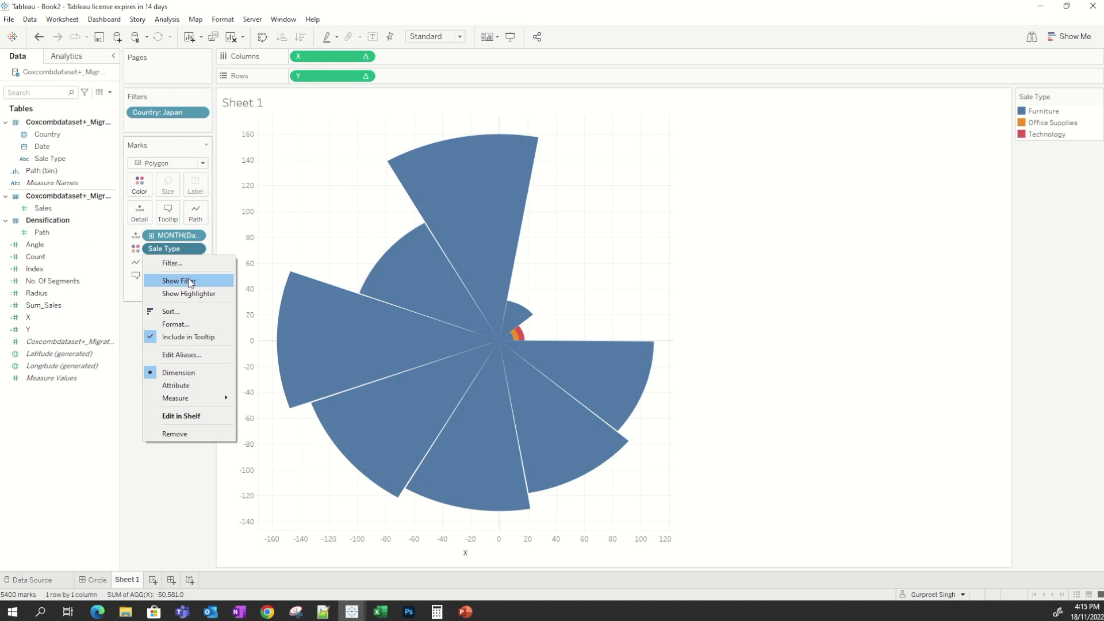
pyautogui.click(187, 311)
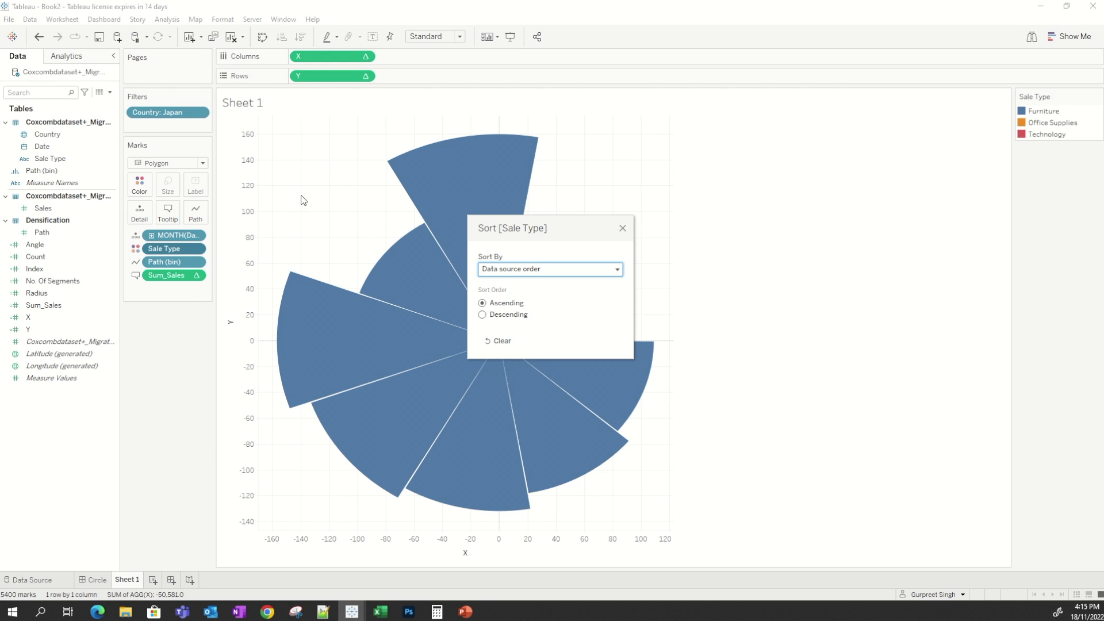
pyautogui.click(519, 270)
pyautogui.click(506, 302)
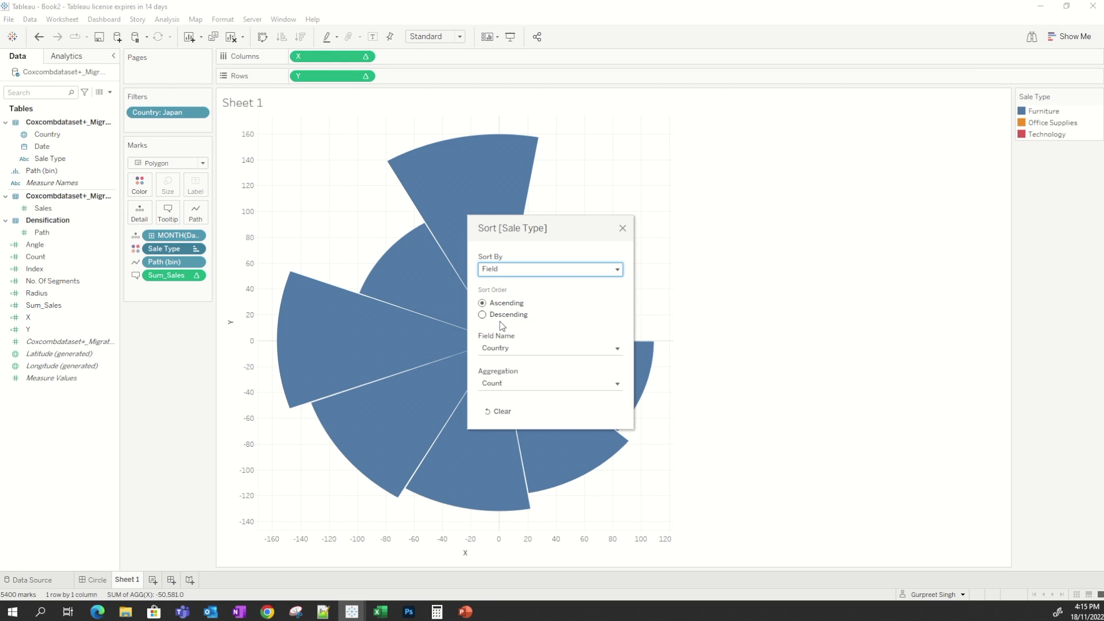
pyautogui.click(500, 346)
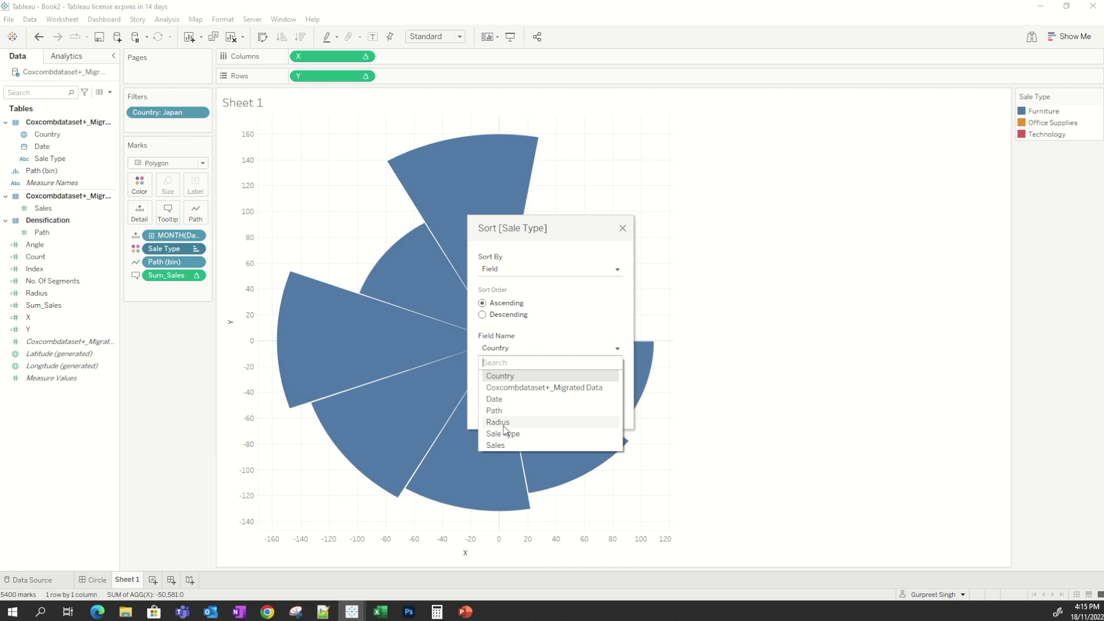
pyautogui.click(510, 442)
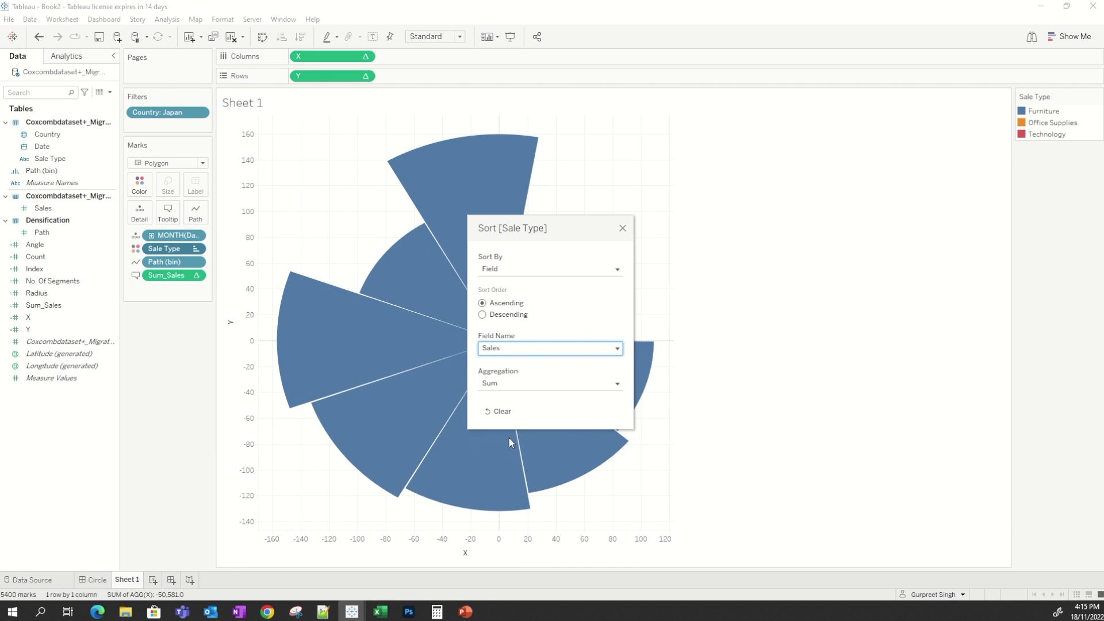
pyautogui.click(623, 229)
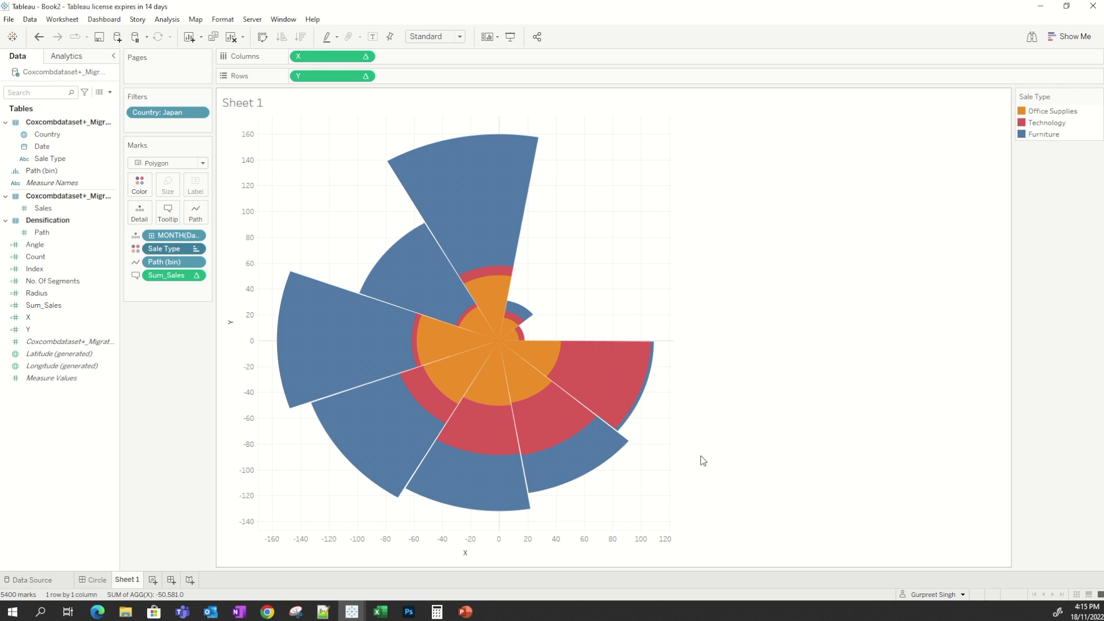
# Remove the Path (bin), X and Y lines from the tooltip text.
pyautogui.click(168, 211)
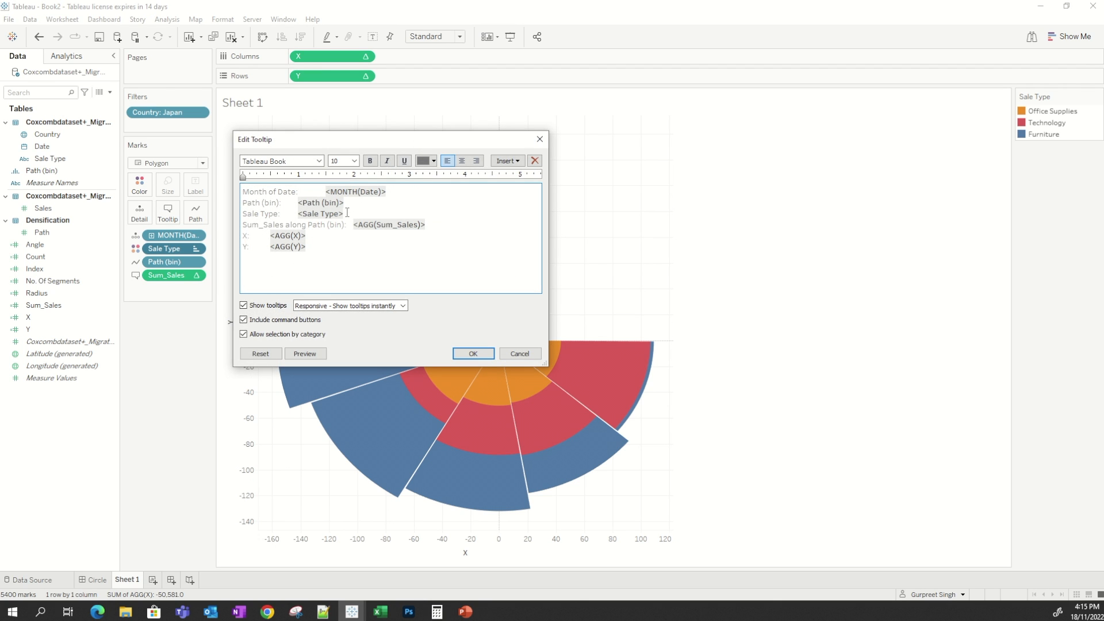
pyautogui.moveTo(350, 203); pyautogui.dragTo(223, 203)
pyautogui.press('BackSpace')
pyautogui.moveTo(309, 249); pyautogui.dragTo(229, 236)
pyautogui.press('BackSpace')
pyautogui.moveTo(299, 214); pyautogui.dragTo(232, 226)
pyautogui.press('BackSpace')
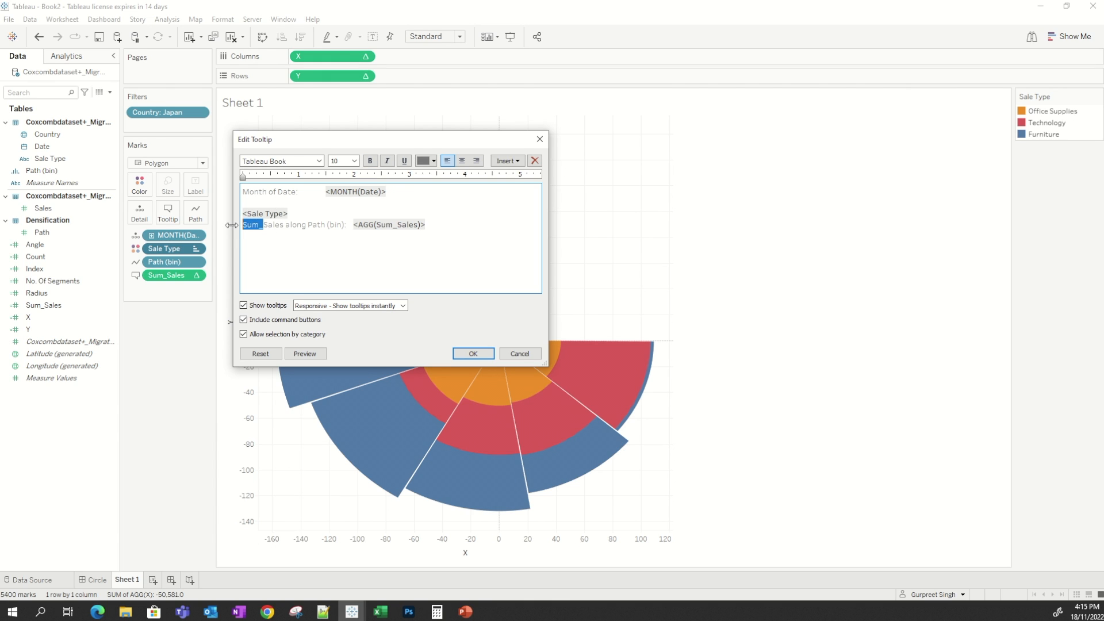
# Reword the remaining tooltip line to '<Sale Type> Sales <AGG(Sum_Sales)>' on one line and confirm the tooltip.
pyautogui.press('BackSpace')
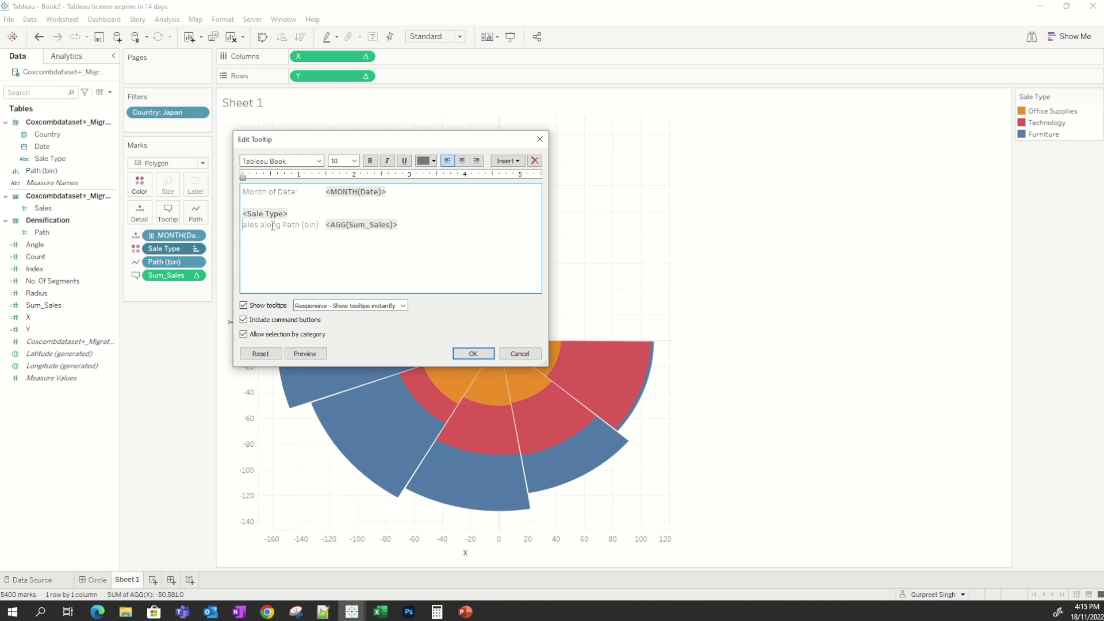
pyautogui.press('BackSpace')
pyautogui.write('S')
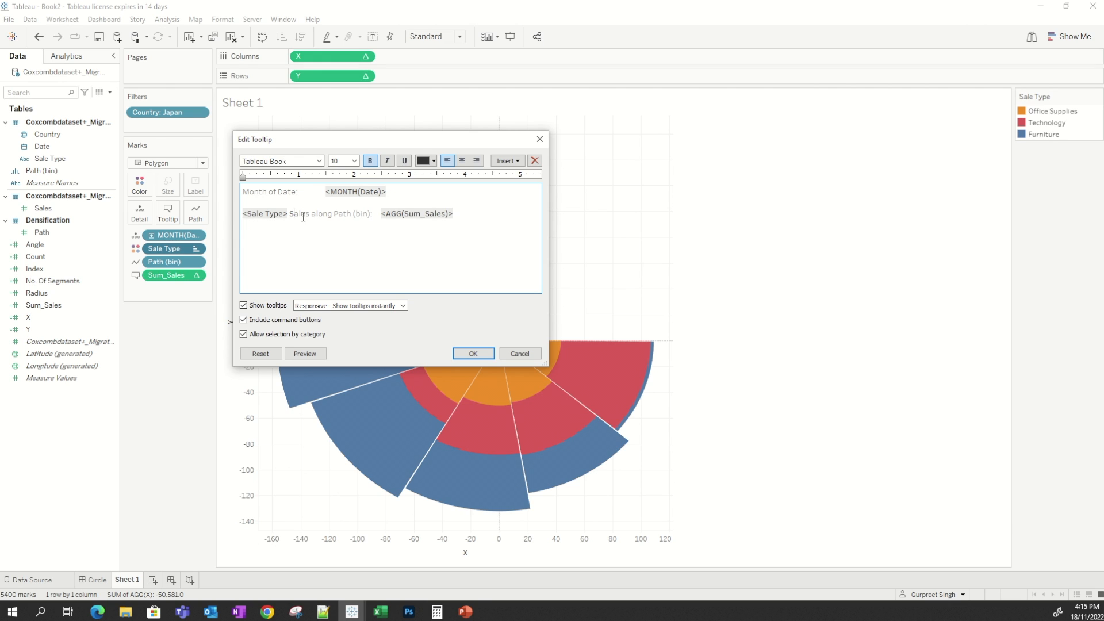
pyautogui.press('Right')
pyautogui.write('Sal')
pyautogui.press('BackSpace')
pyautogui.press('BackSpace')
pyautogui.click(296, 214)
pyautogui.write('a')
pyautogui.press('Delete')
pyautogui.moveTo(373, 214); pyautogui.dragTo(314, 217)
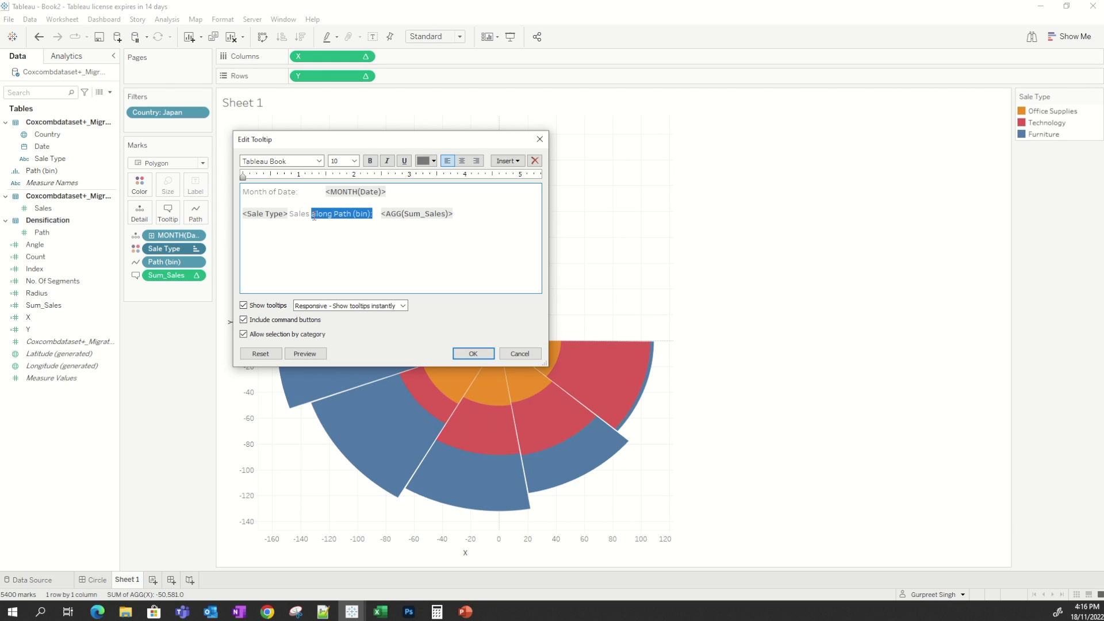
pyautogui.press('Delete')
pyautogui.click(473, 353)
pyautogui.moveTo(325, 359)
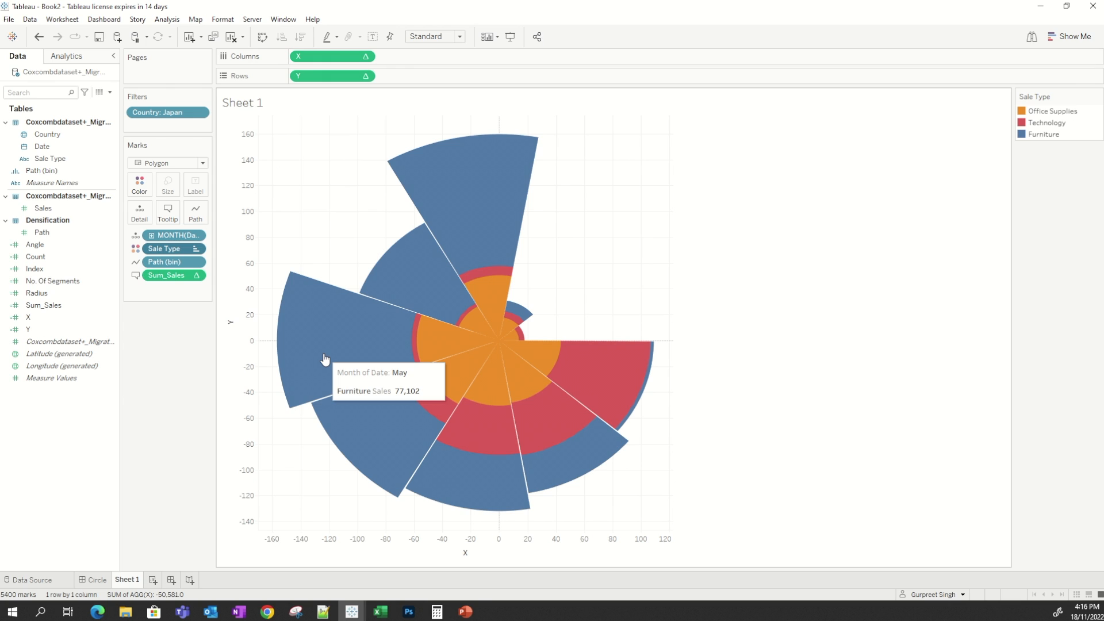
pyautogui.moveTo(417, 349)
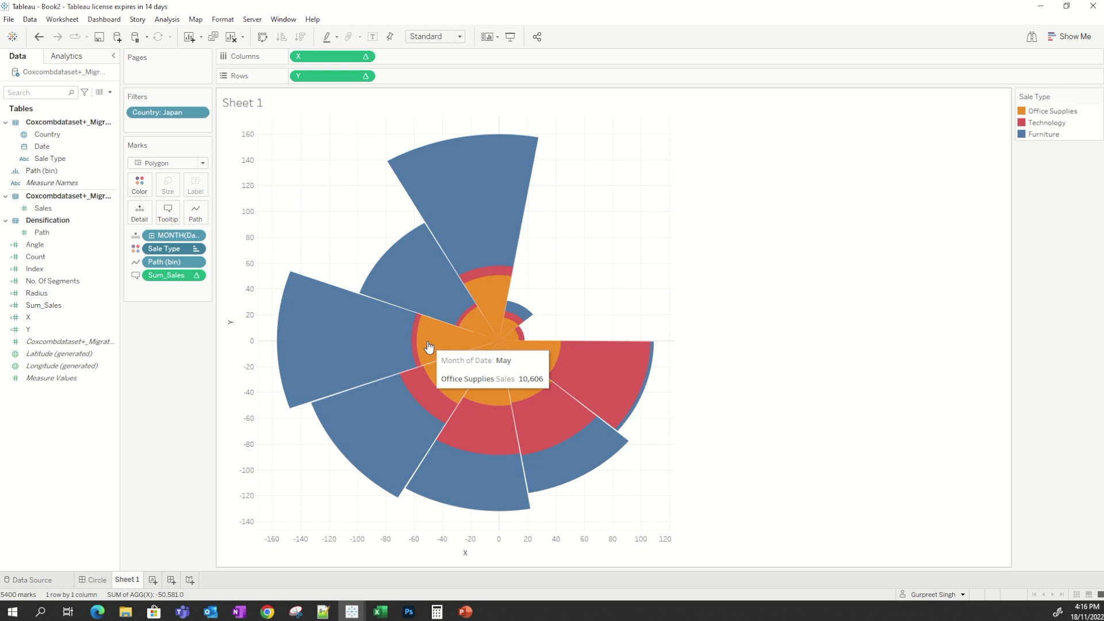
# Set the sheet's grid lines and zero lines to None.
pyautogui.rightClick(589, 234)
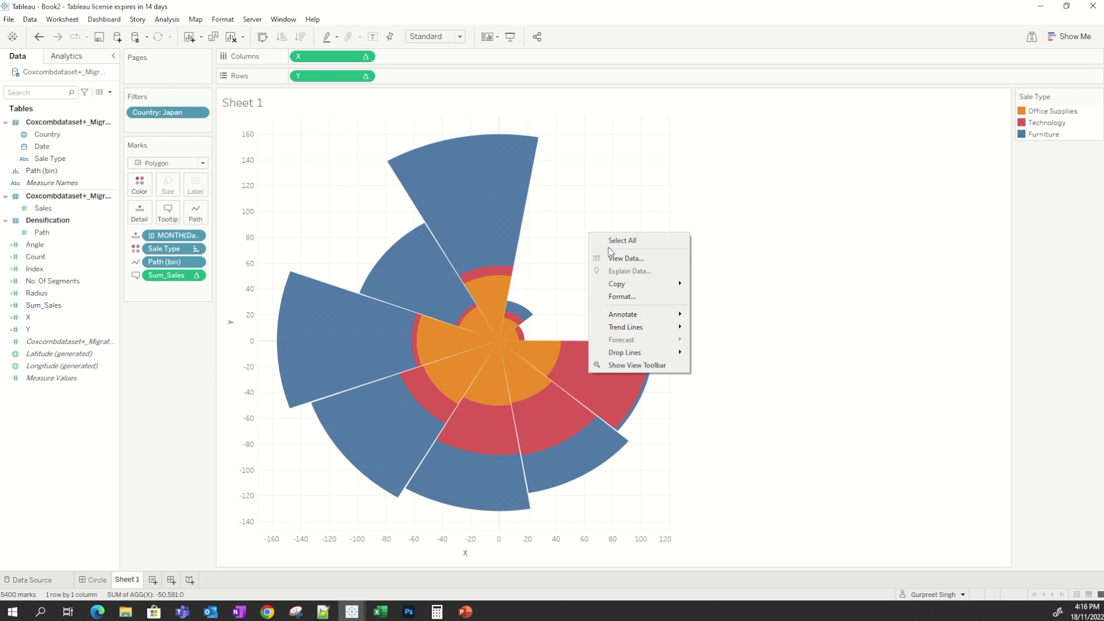
pyautogui.click(622, 296)
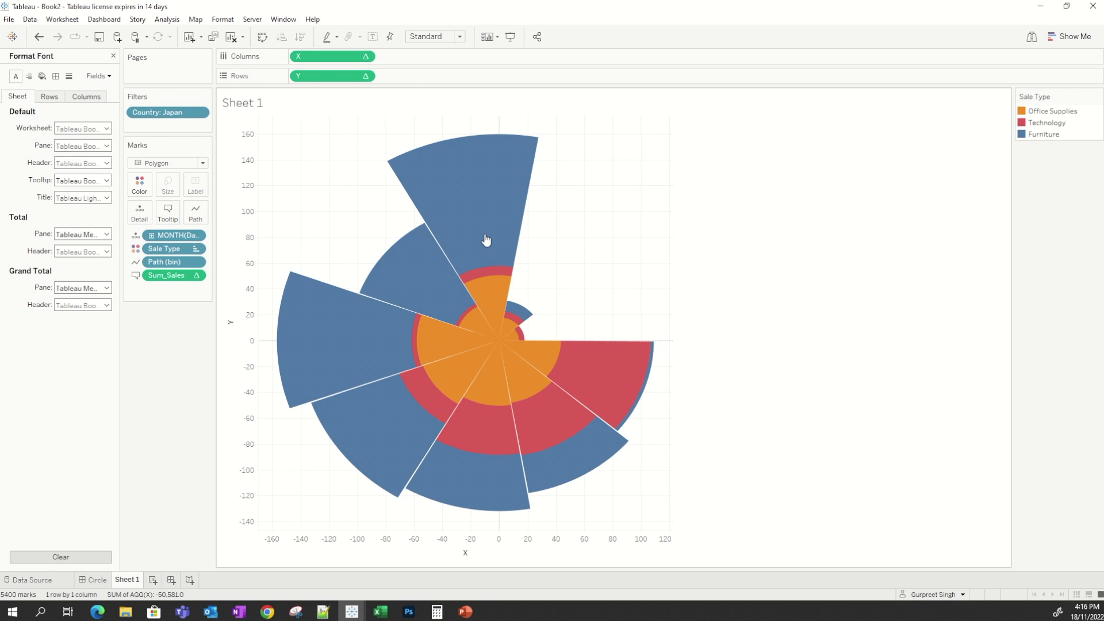
pyautogui.click(56, 77)
pyautogui.click(69, 76)
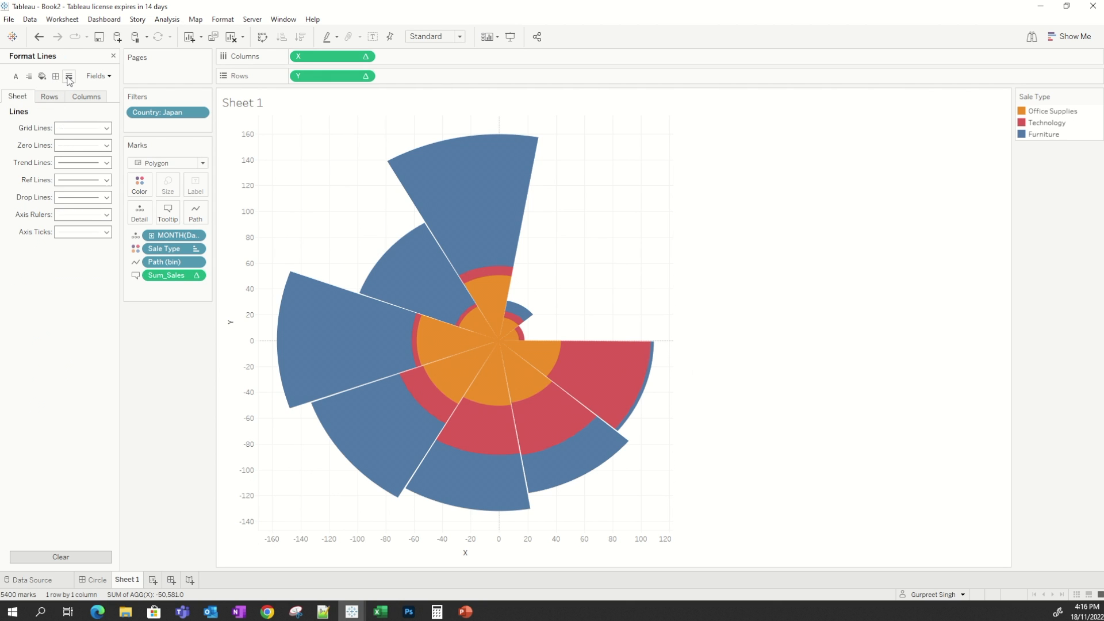
pyautogui.click(64, 128)
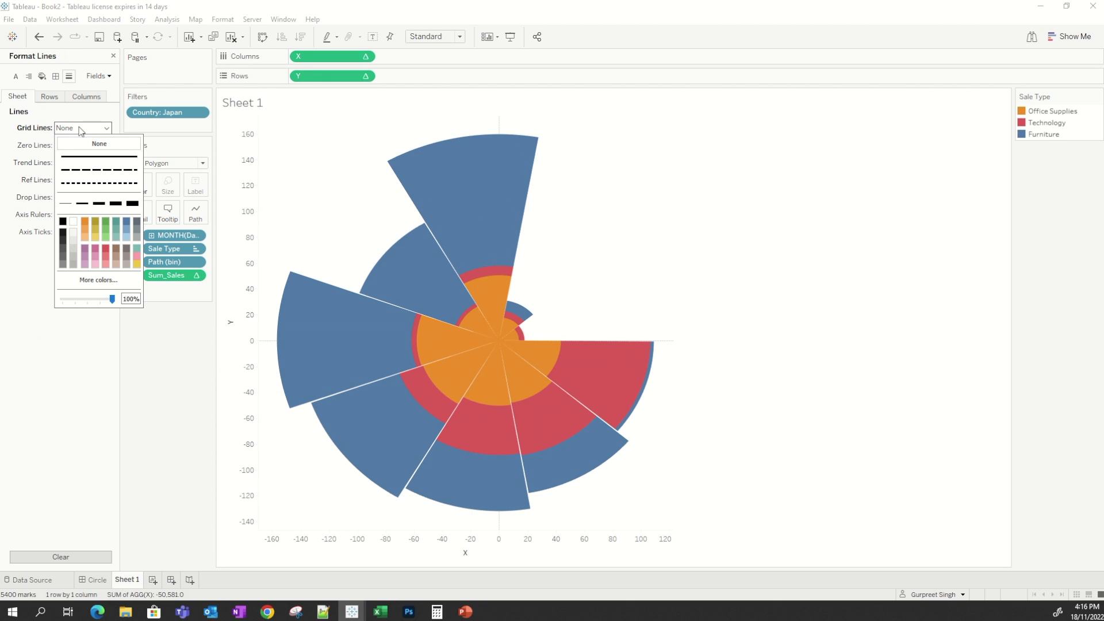
pyautogui.click(40, 115)
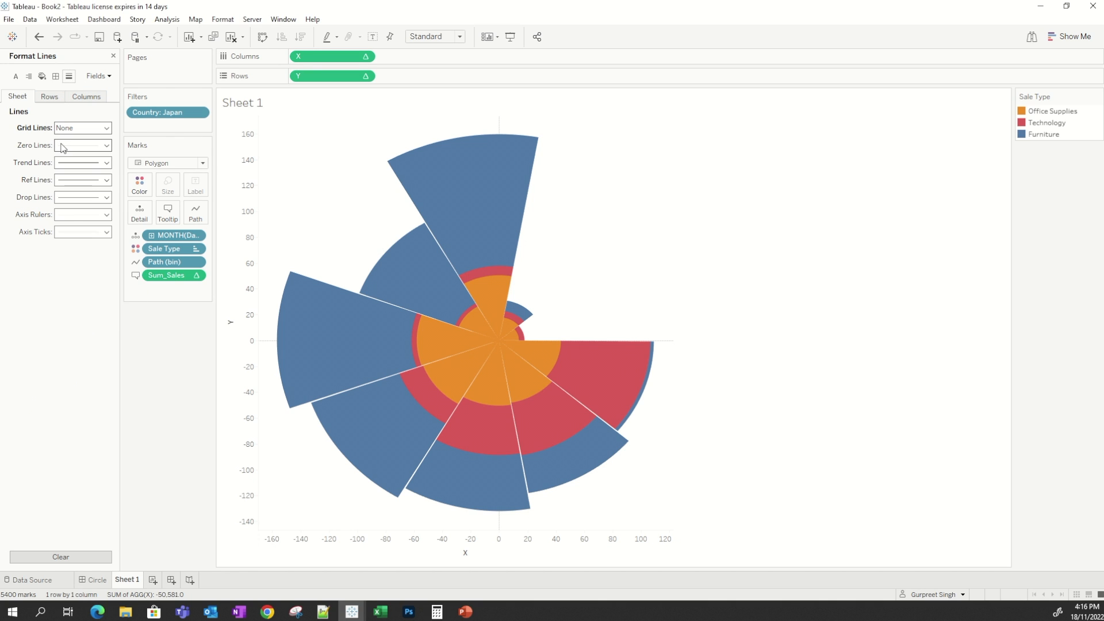
pyautogui.click(63, 146)
pyautogui.click(70, 161)
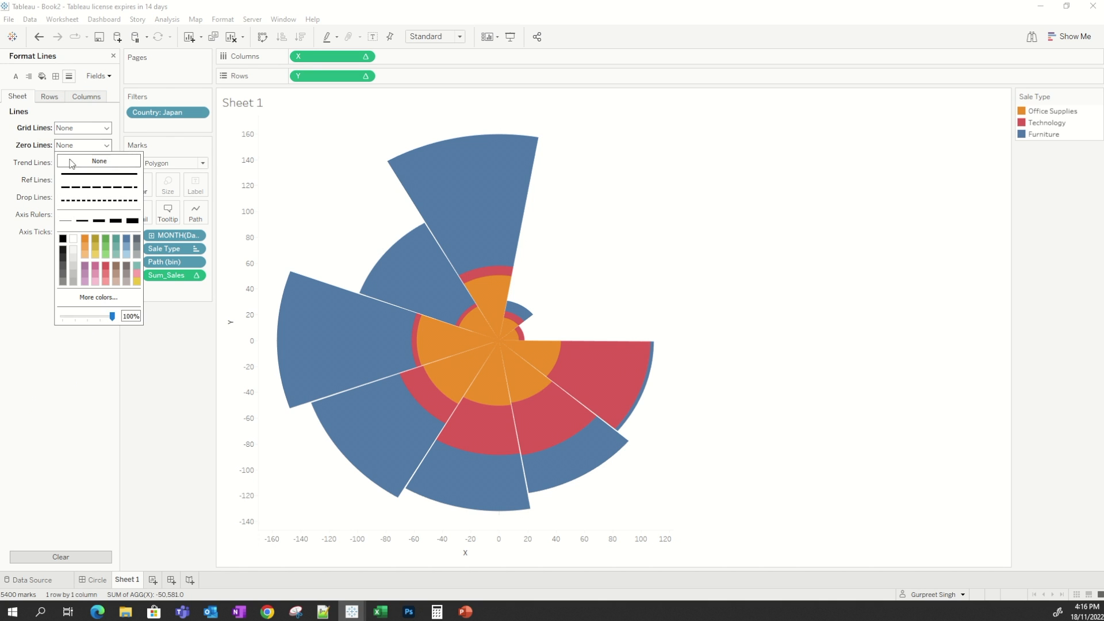
# Hide the headers of both the Y and X axes.
pyautogui.rightClick(245, 136)
pyautogui.click(288, 205)
pyautogui.rightClick(362, 548)
pyautogui.click(393, 523)
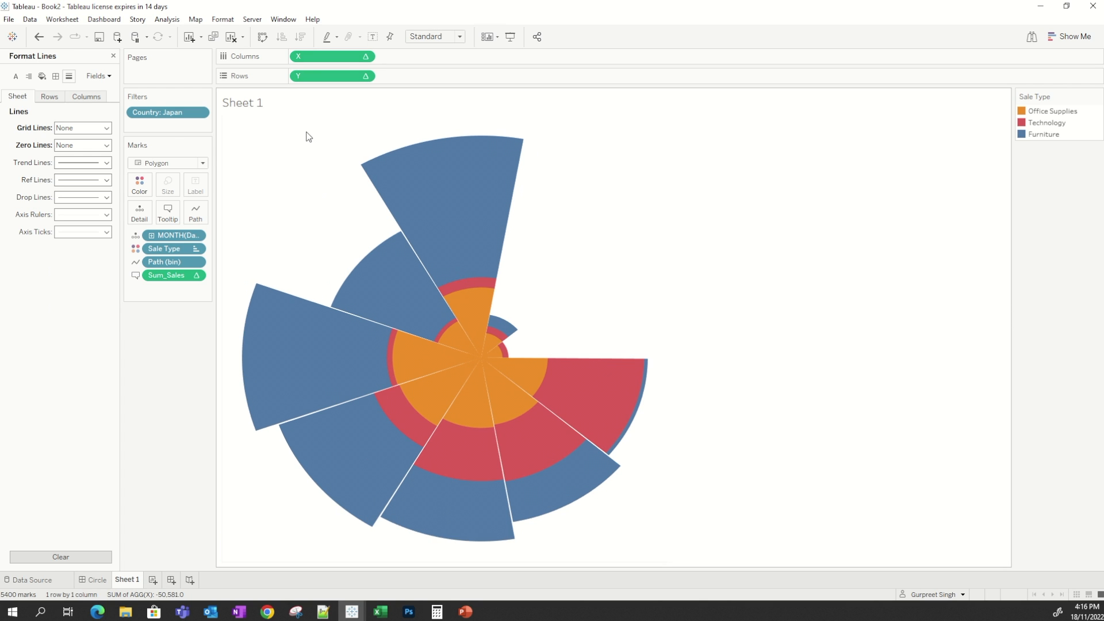
# Set the worksheet shading to black.
pyautogui.rightClick(306, 133)
pyautogui.click(325, 195)
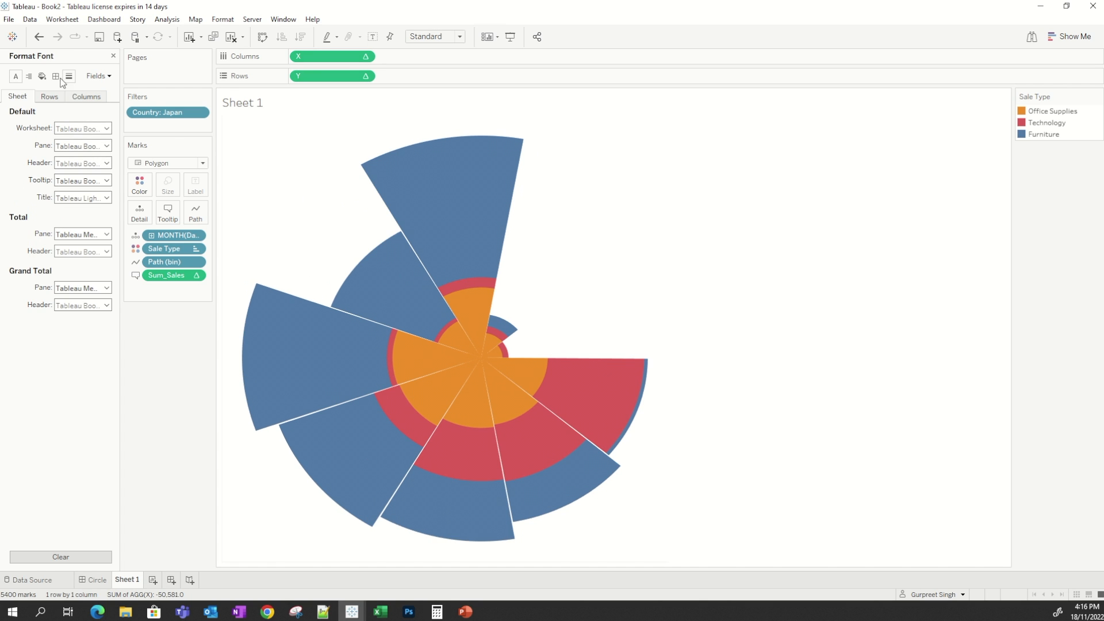
pyautogui.click(42, 76)
pyautogui.click(81, 127)
pyautogui.click(63, 156)
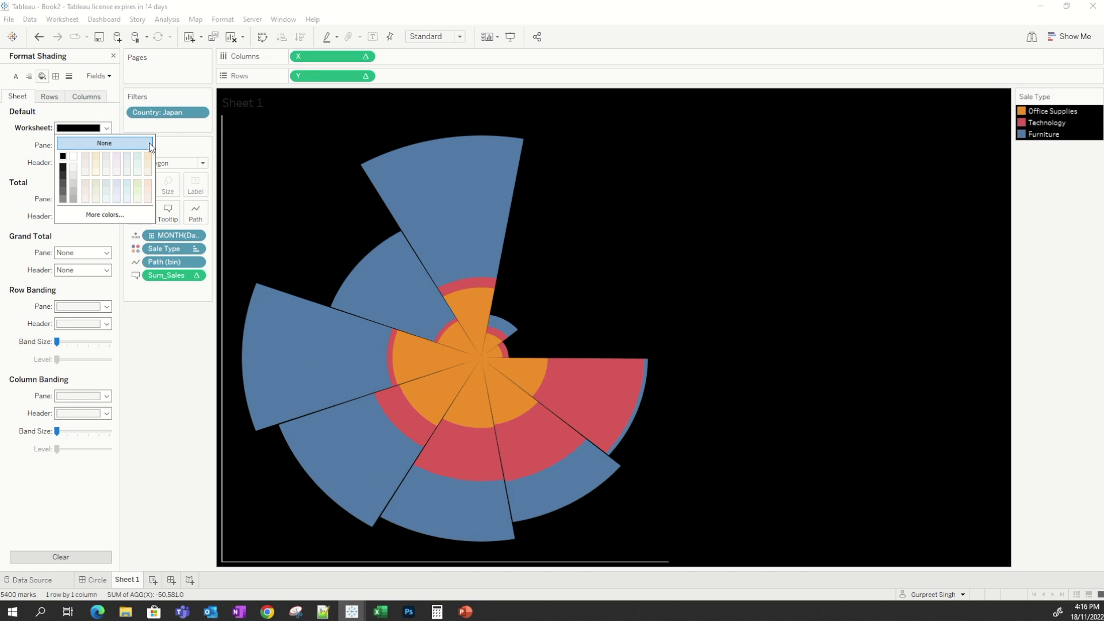
pyautogui.click(250, 145)
# Set the axis rulers to None.
pyautogui.rightClick(249, 145)
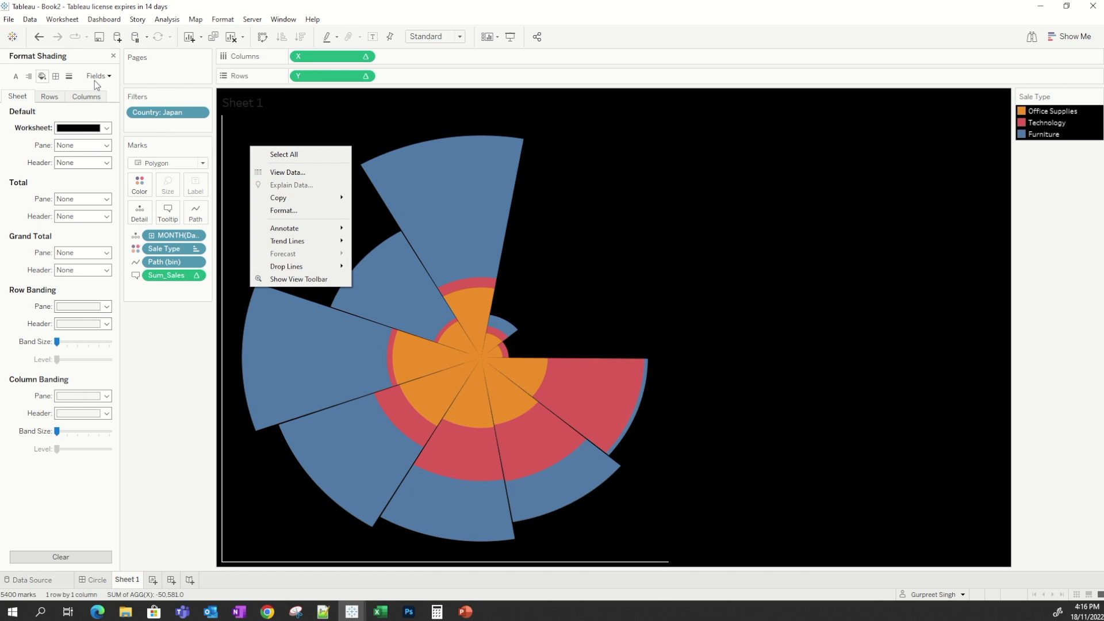
pyautogui.click(69, 76)
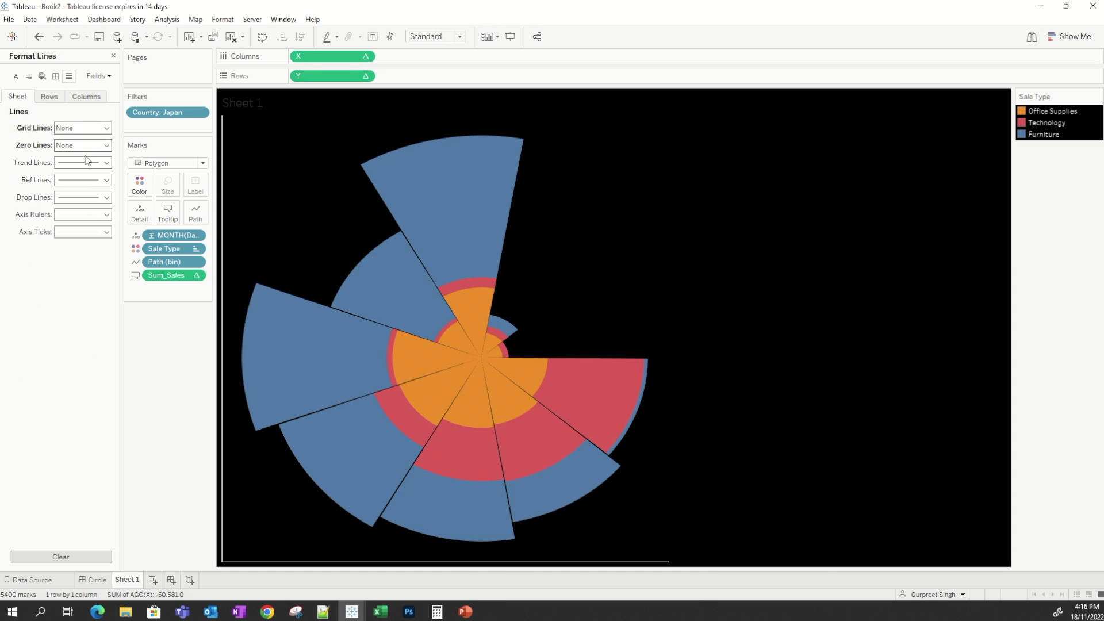
pyautogui.click(83, 215)
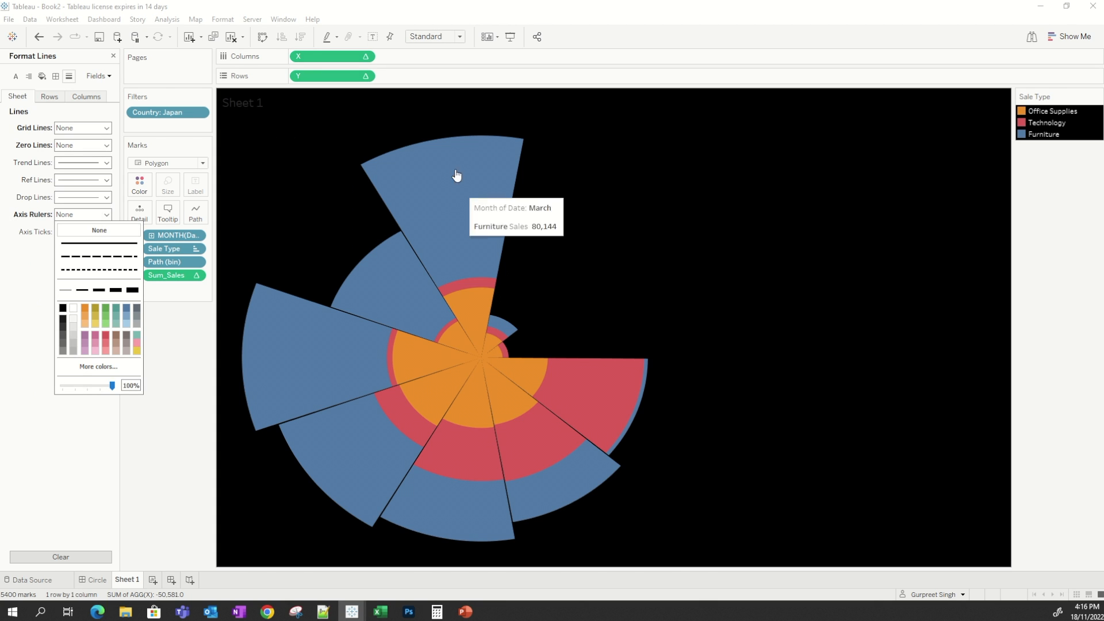
# Recolour Sale Type with the Hue Circle palette: orange for Office Supplies, yellow for Technology, blue for Furniture.
pyautogui.doubleClick(1026, 110)
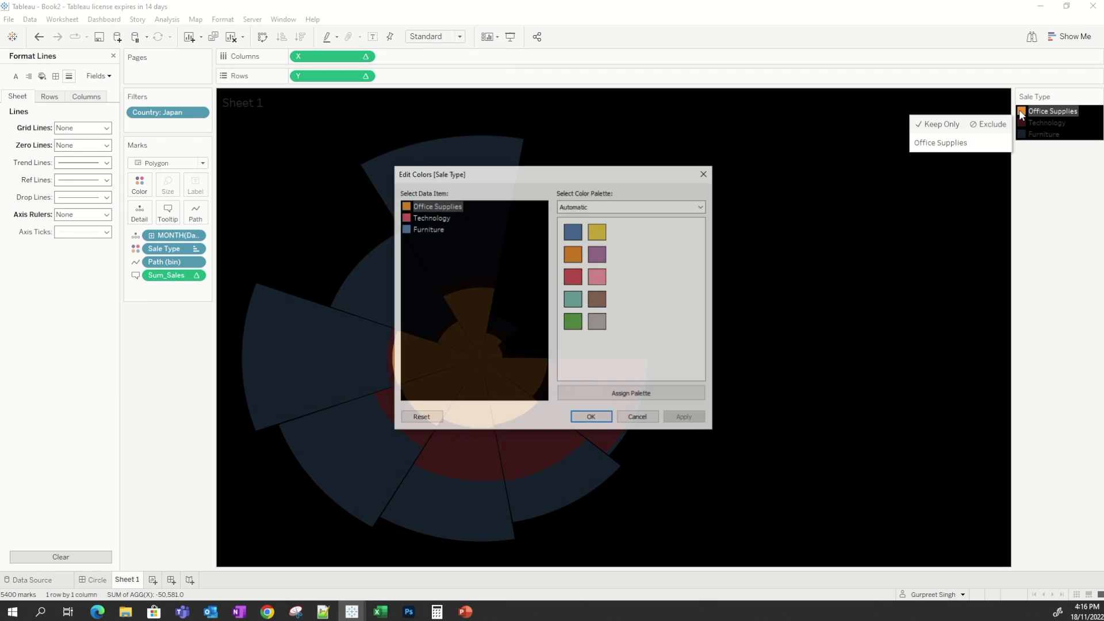
pyautogui.click(602, 208)
pyautogui.scroll(-3, 603, 362)
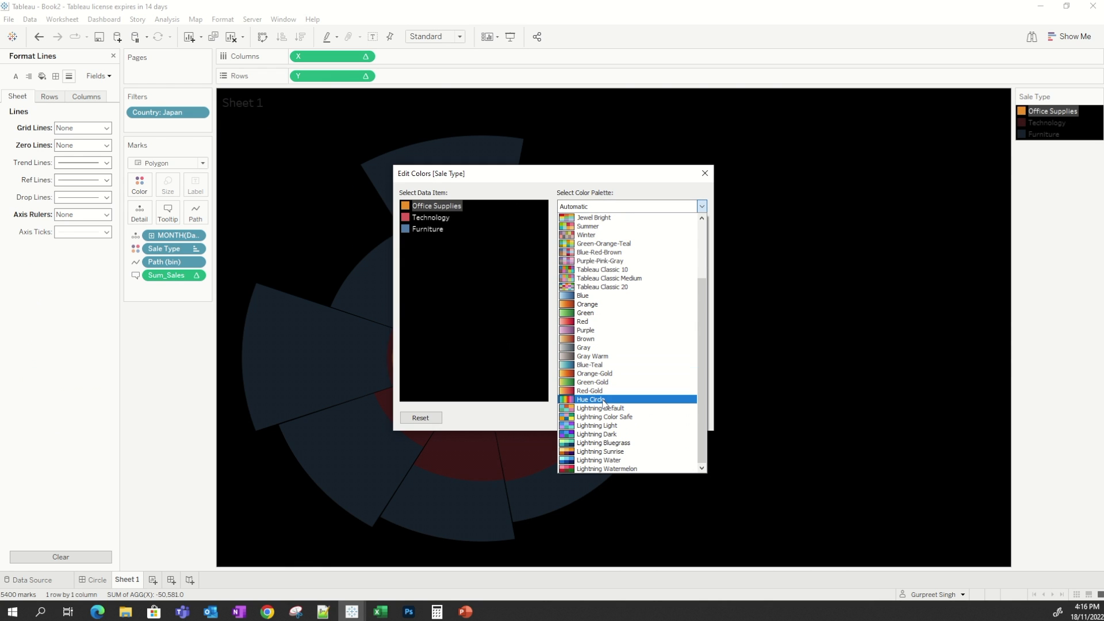
pyautogui.click(603, 402)
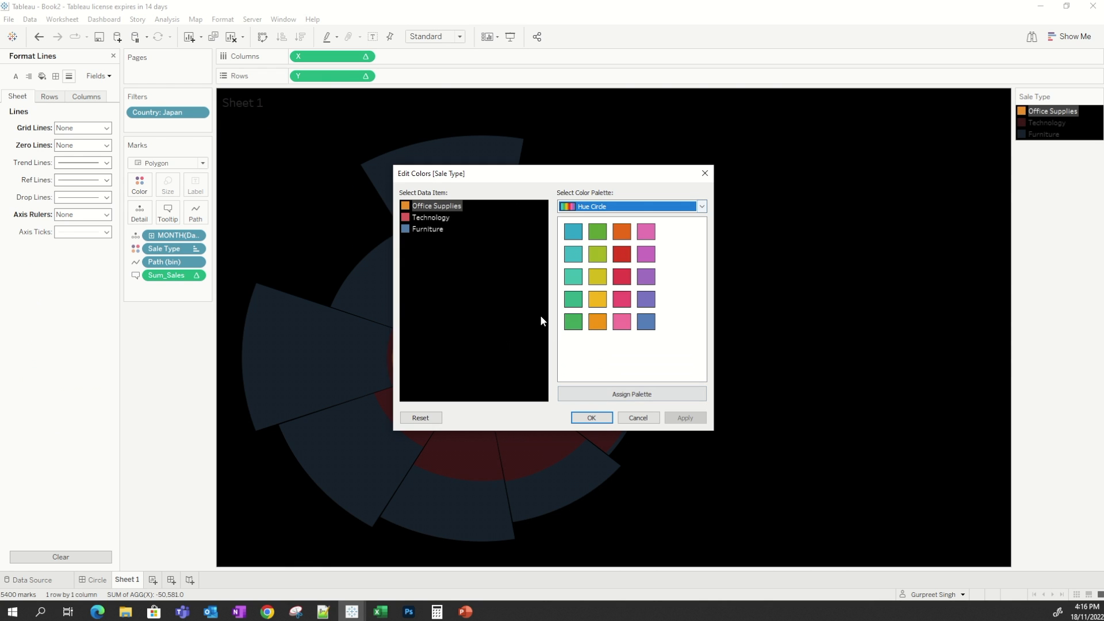
pyautogui.click(623, 232)
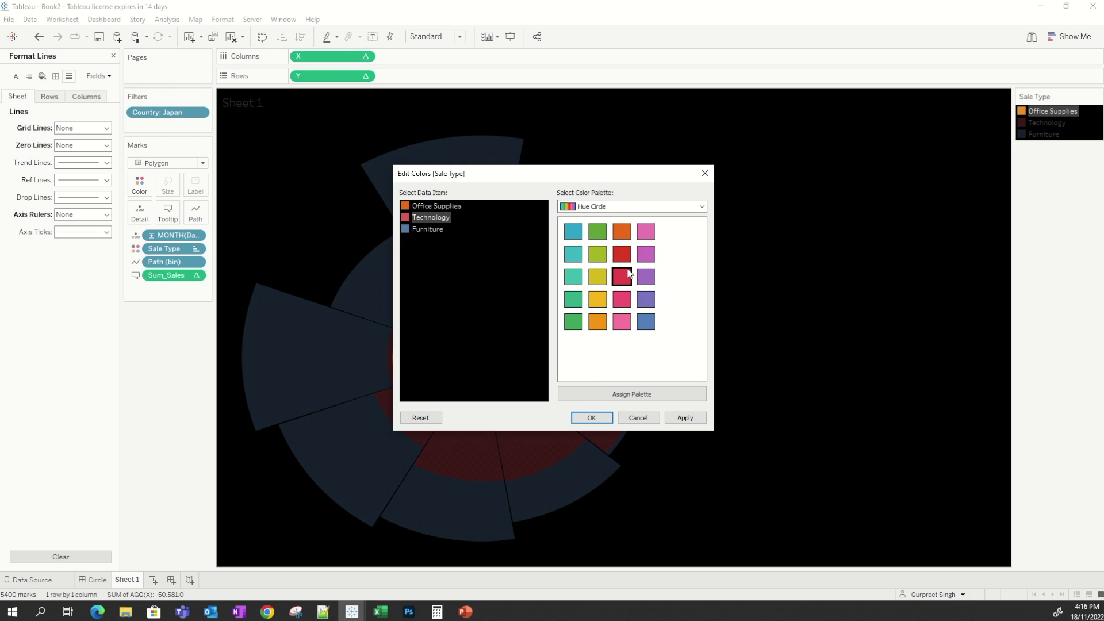
pyautogui.click(598, 277)
pyautogui.click(413, 228)
pyautogui.click(646, 322)
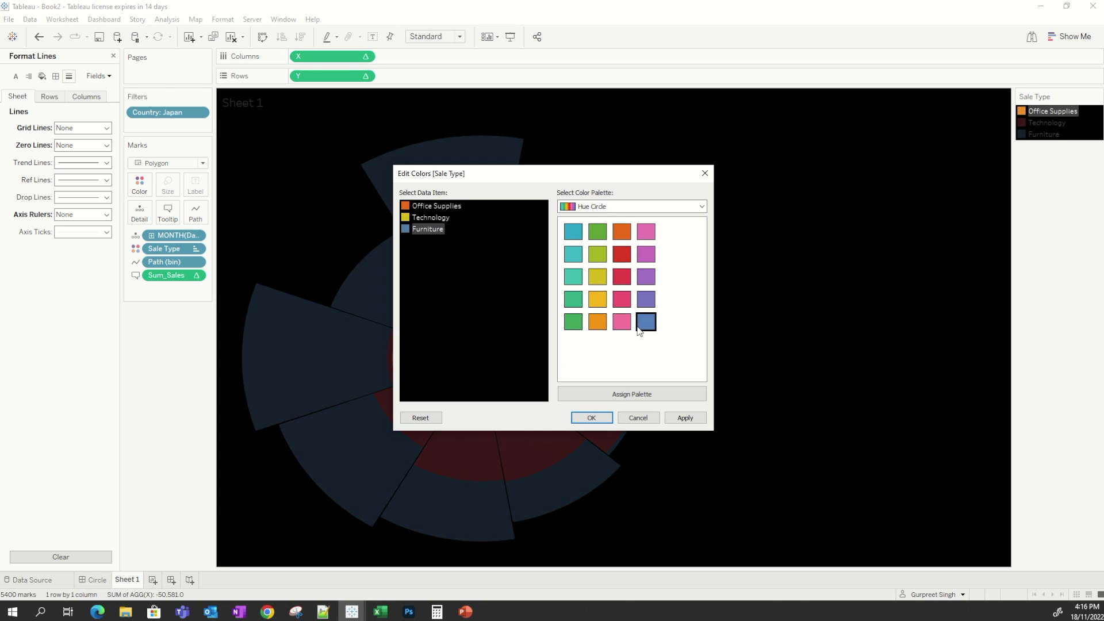
pyautogui.click(591, 417)
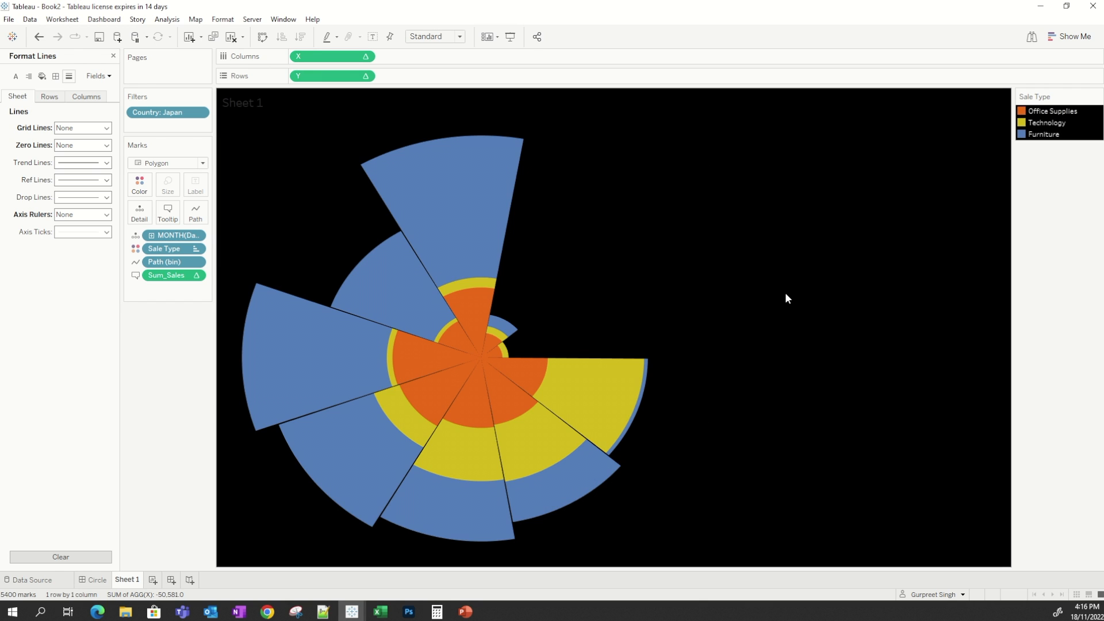
# Give the marks a black border and set the colour opacity to 88%.
pyautogui.click(139, 185)
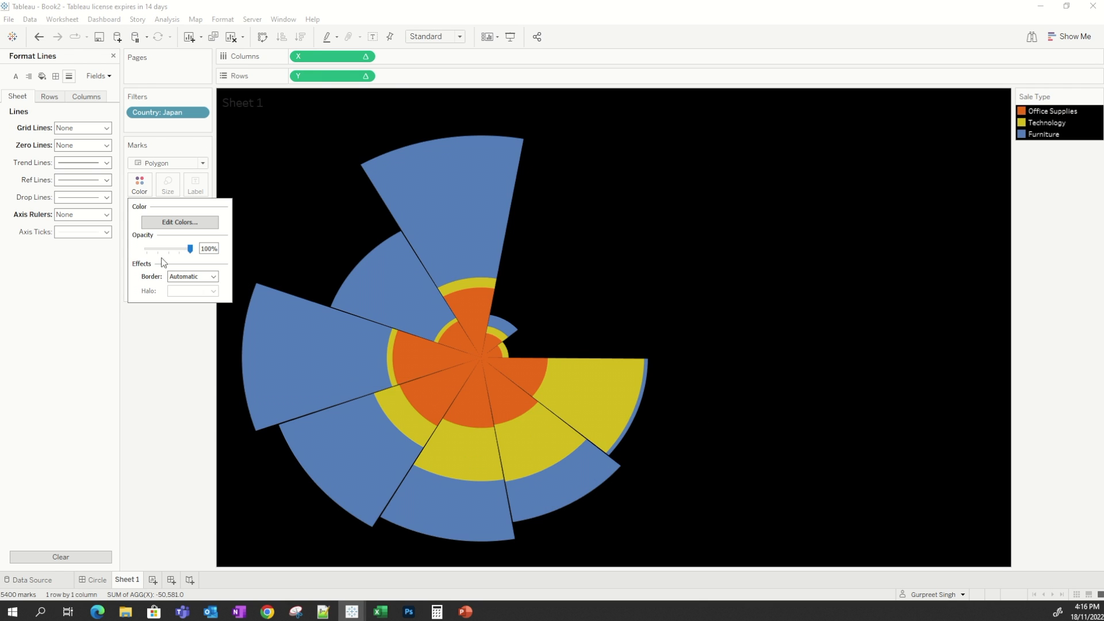
pyautogui.click(175, 277)
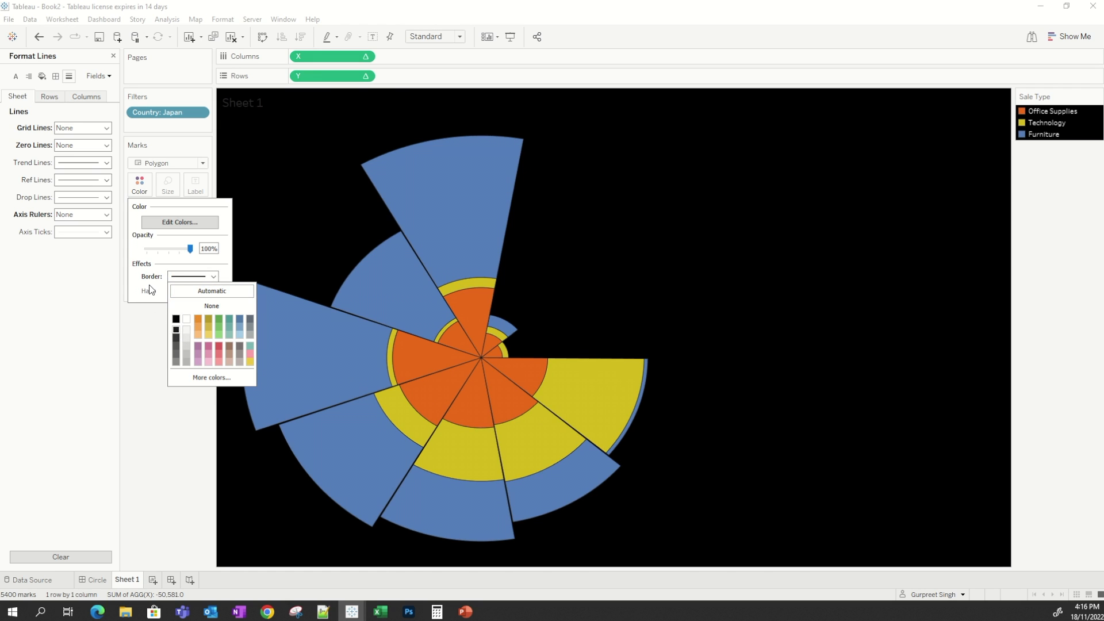
pyautogui.moveTo(181, 252); pyautogui.dragTo(185, 250)
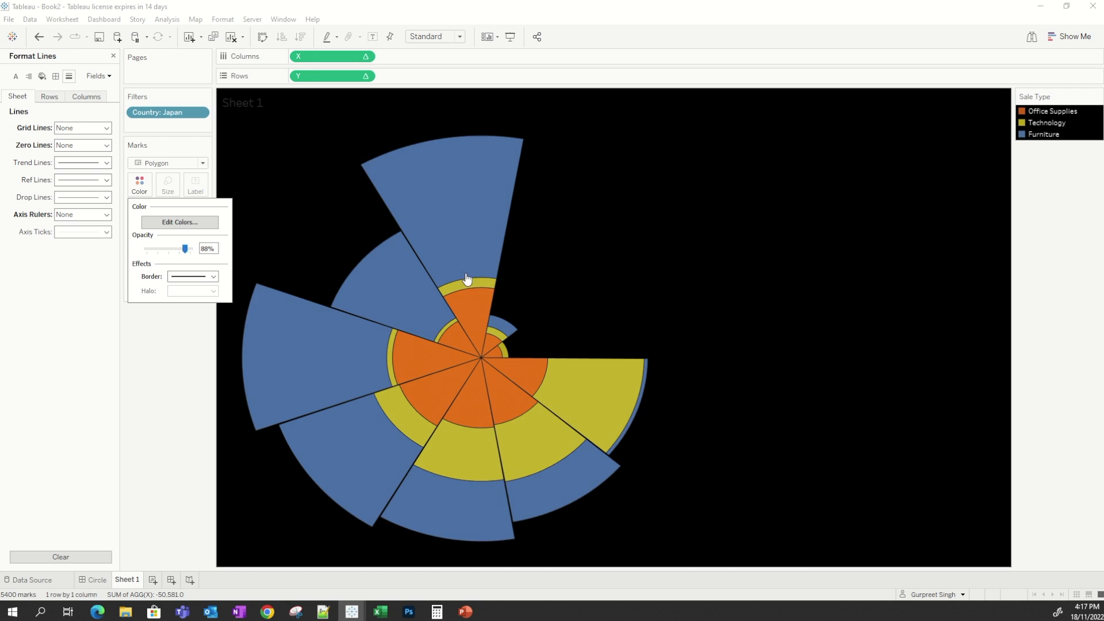
pyautogui.click(891, 393)
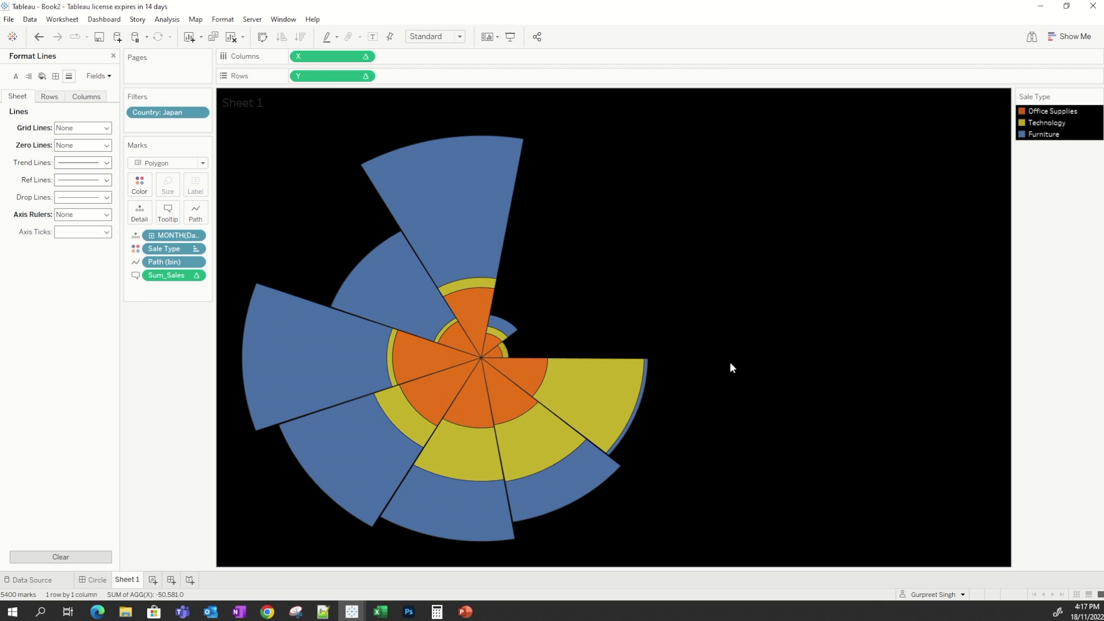